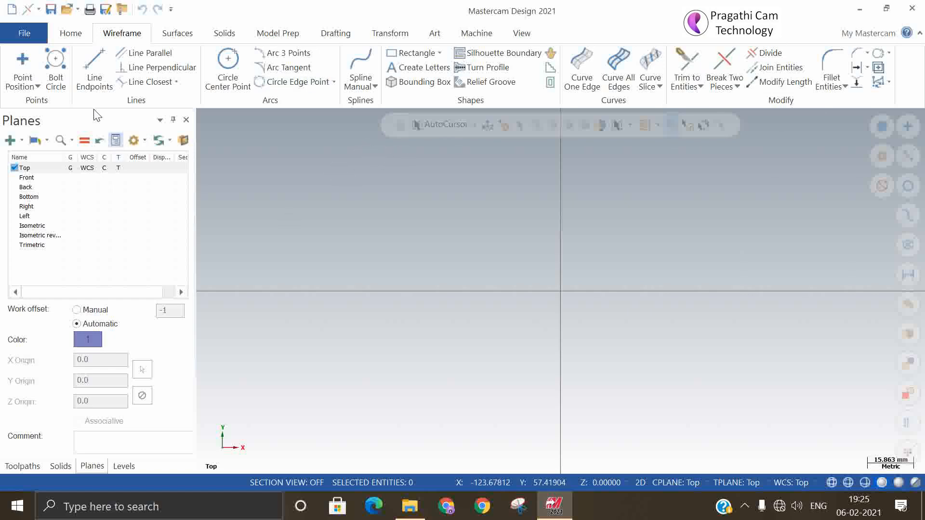
- Use Point Position to place nine regular points freehand, scattered around the origin in the Top view
{"action": "left_click", "coordinate": [39, 85]}
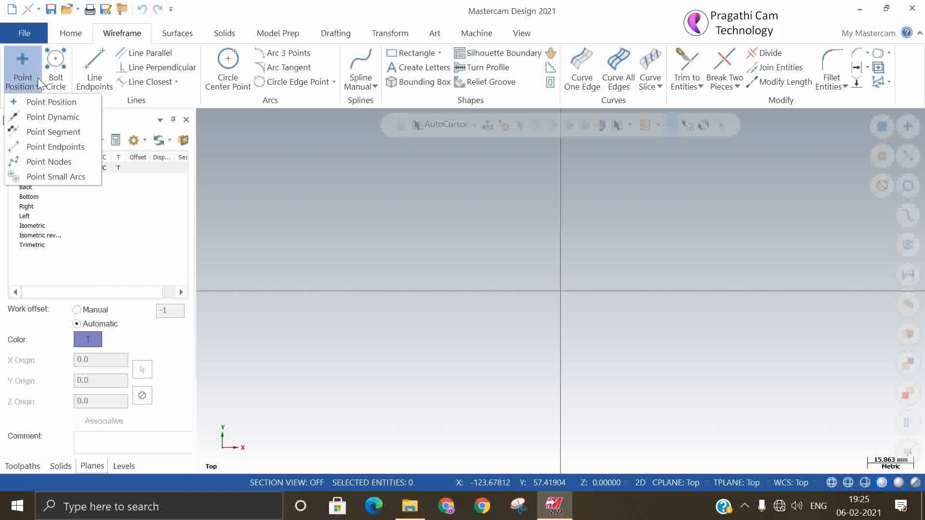
{"action": "left_click", "coordinate": [51, 104]}
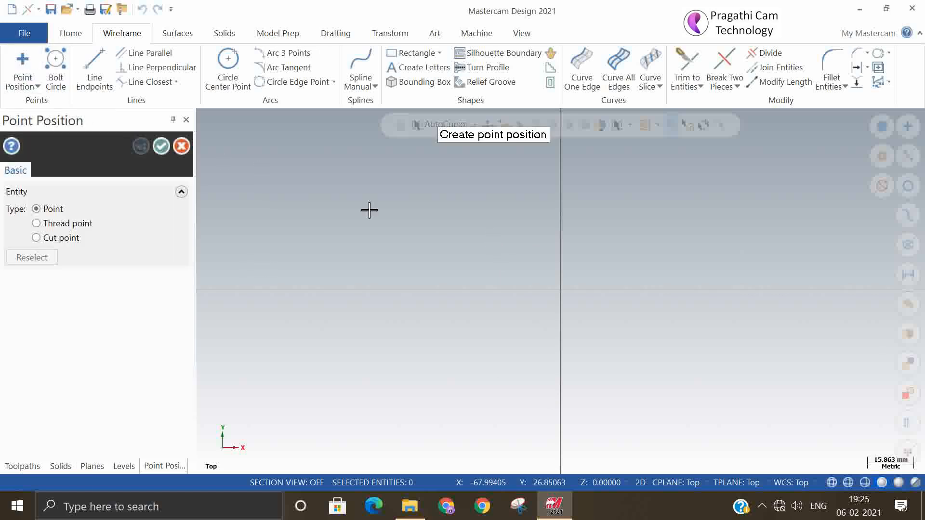
{"action": "left_click", "coordinate": [622, 203]}
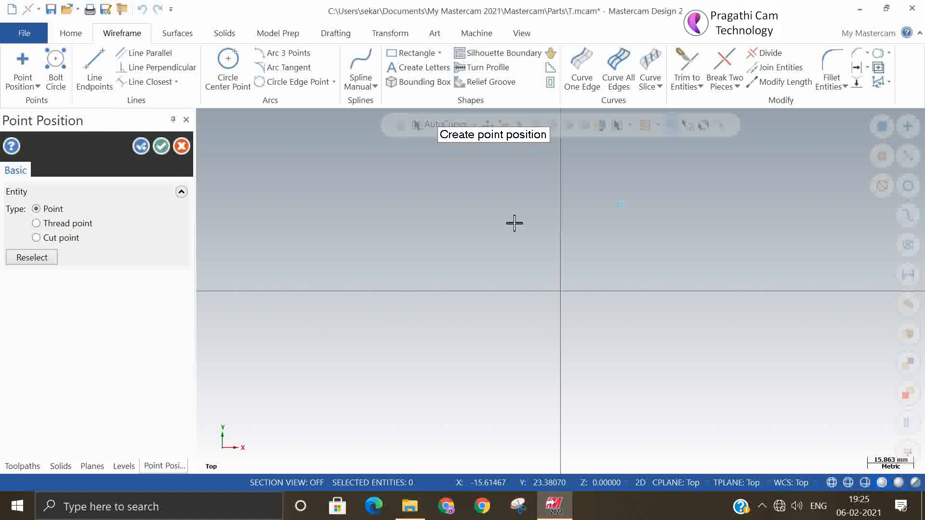
{"action": "left_click", "coordinate": [424, 201]}
{"action": "left_click", "coordinate": [363, 276]}
{"action": "left_click", "coordinate": [418, 388]}
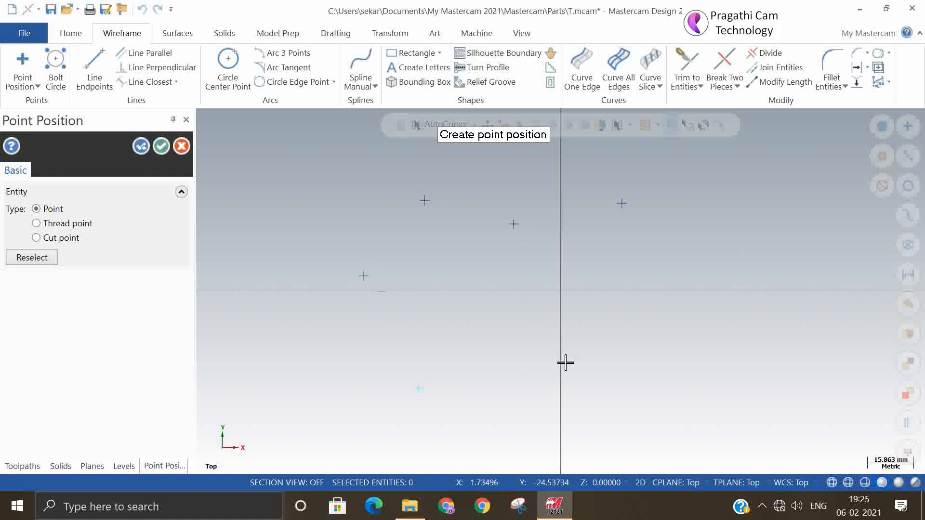
{"action": "left_click", "coordinate": [629, 348]}
{"action": "left_click", "coordinate": [669, 254]}
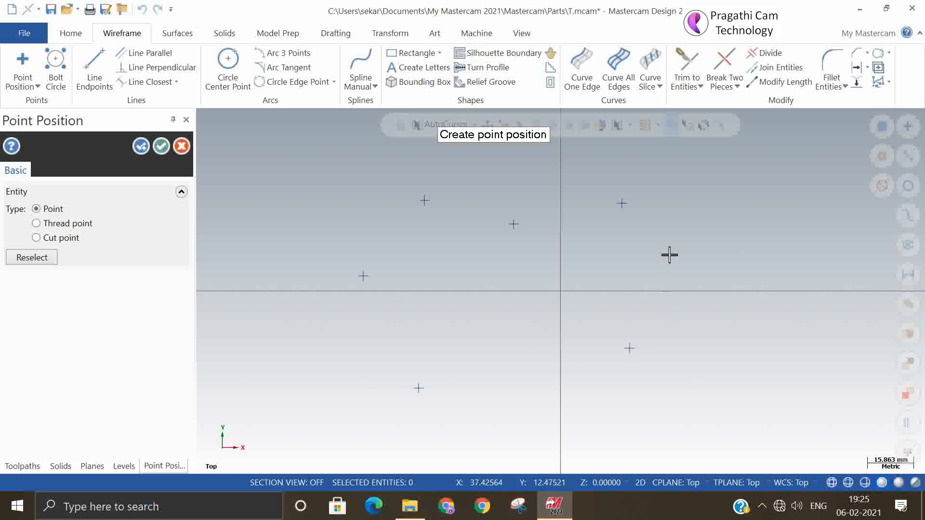
{"action": "left_click", "coordinate": [475, 275]}
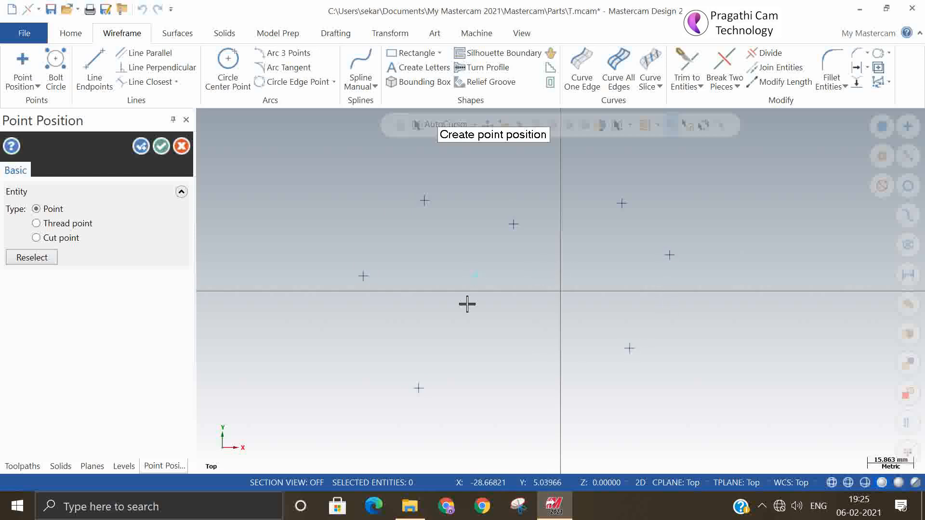
{"action": "left_click", "coordinate": [489, 354]}
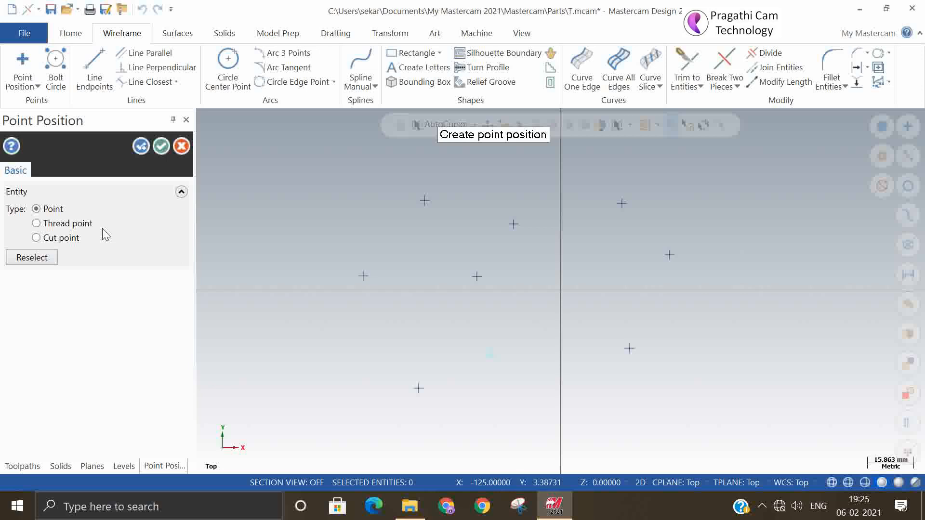
- Switch the entity type to Thread point and place several thread points freehand among the regular points
{"action": "left_click", "coordinate": [36, 223]}
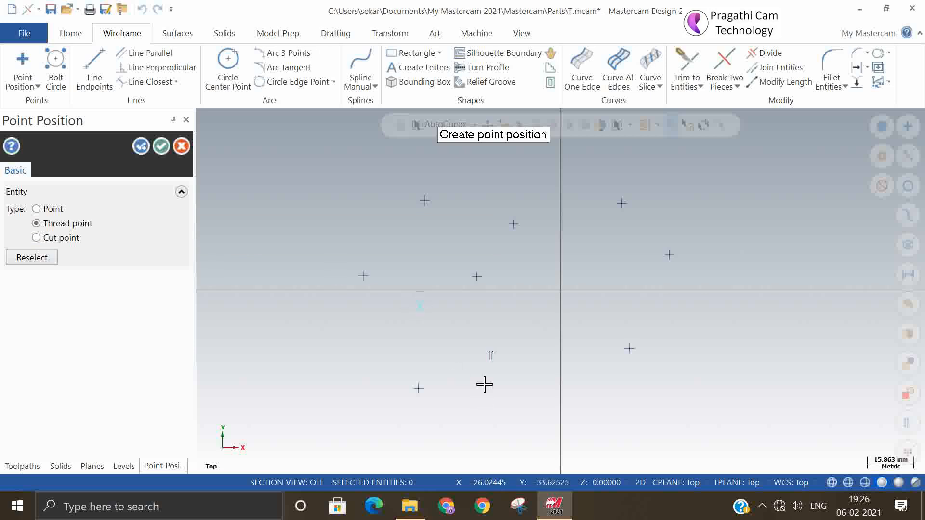
{"action": "left_click", "coordinate": [543, 330]}
{"action": "left_click", "coordinate": [654, 318]}
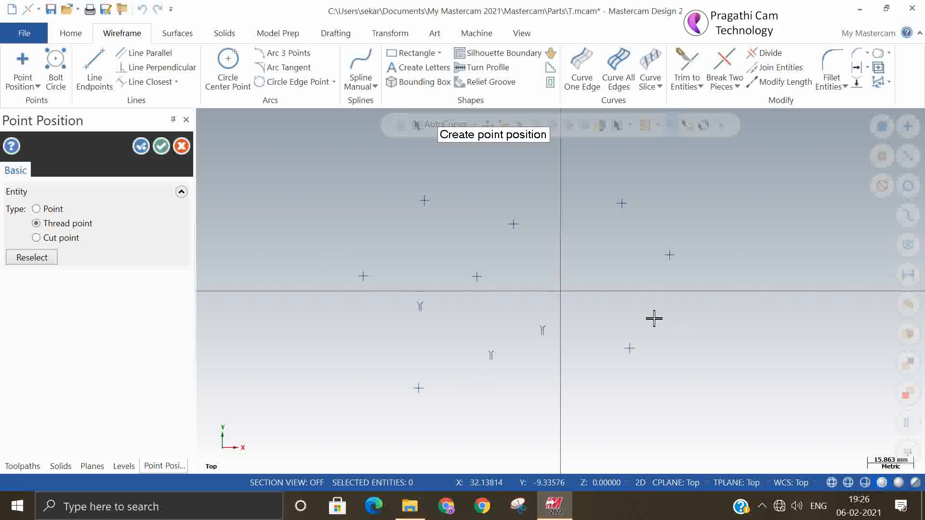
{"action": "left_click", "coordinate": [615, 257]}
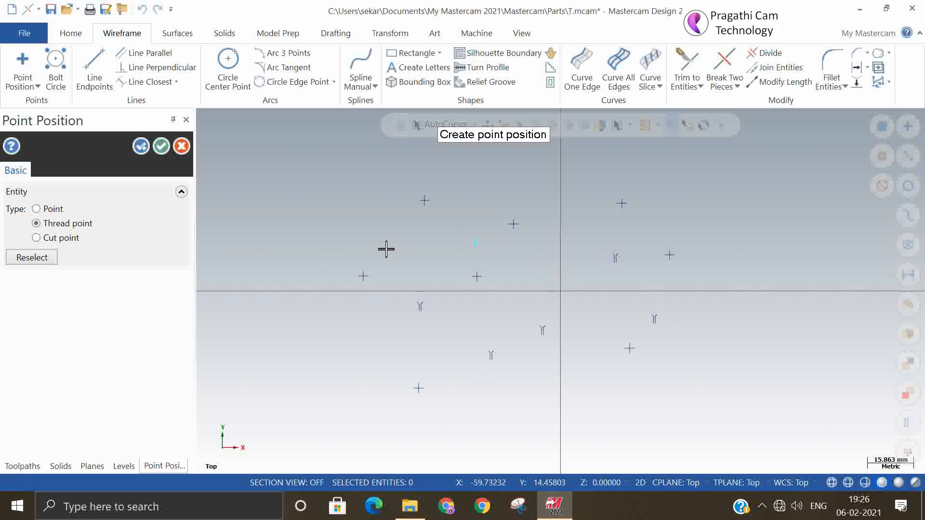
- Switch the entity type to Cut point and place a cut point just below the thread point nearest X -47, Y -6
{"action": "scroll", "coordinate": [424, 323], "scroll_direction": "up", "scroll_amount": 5}
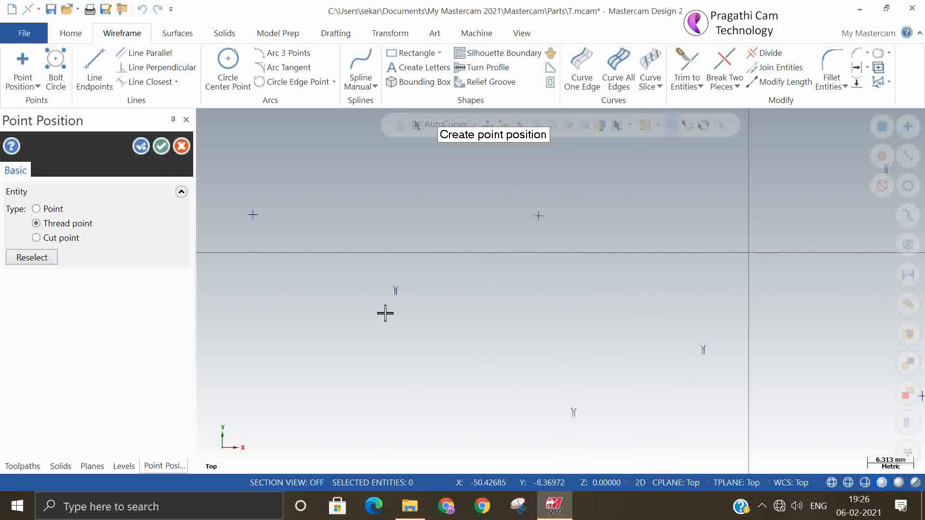
{"action": "scroll", "coordinate": [386, 314], "scroll_direction": "up", "scroll_amount": 1}
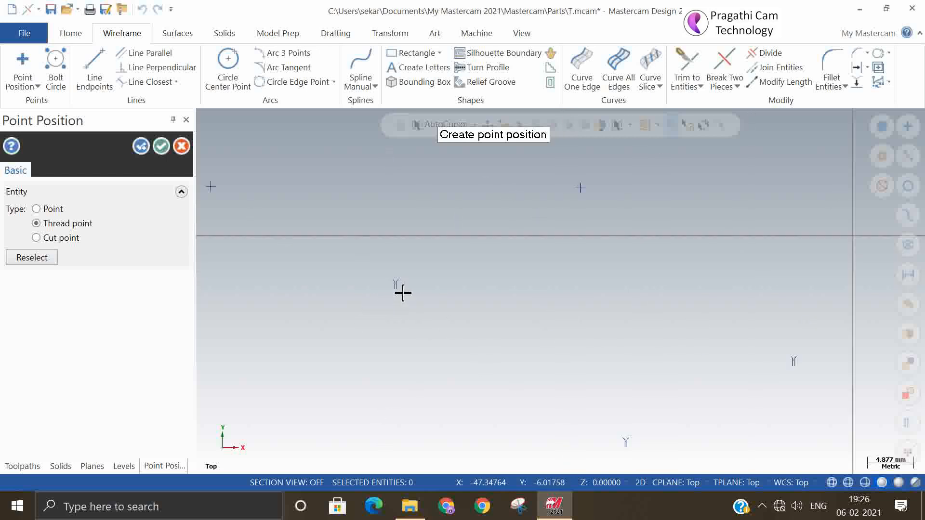
{"action": "left_click", "coordinate": [71, 238]}
{"action": "scroll", "coordinate": [385, 296], "scroll_direction": "up", "scroll_amount": 2}
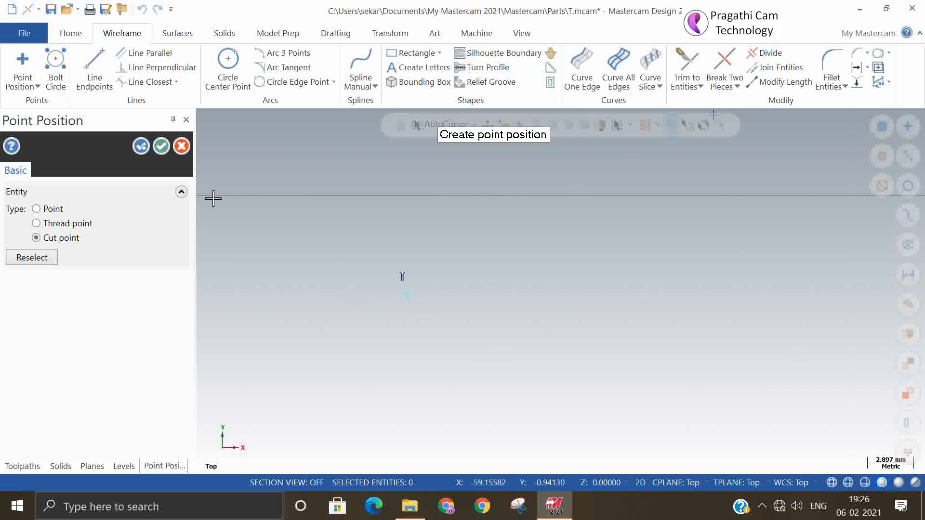
{"action": "left_click", "coordinate": [161, 146]}
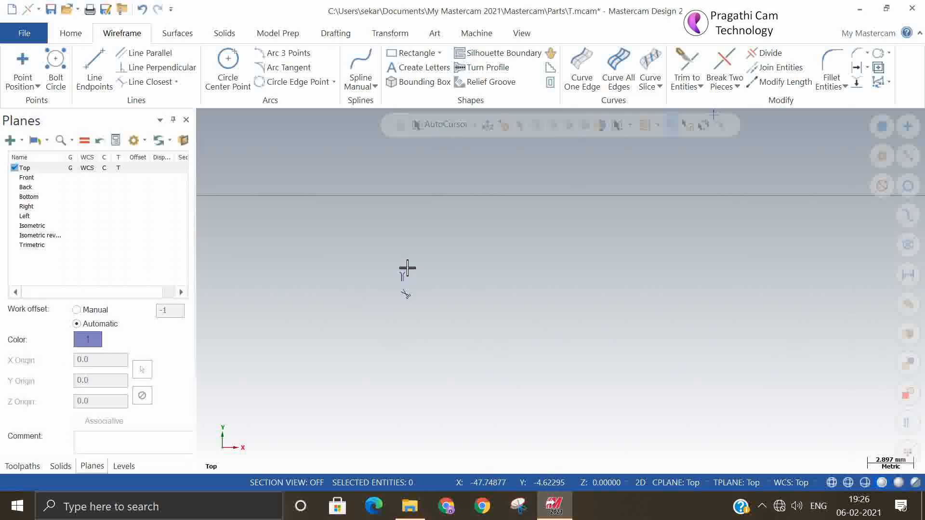
- Select all the points in the drawing and delete them
{"action": "scroll", "coordinate": [405, 300], "scroll_direction": "down", "scroll_amount": 3}
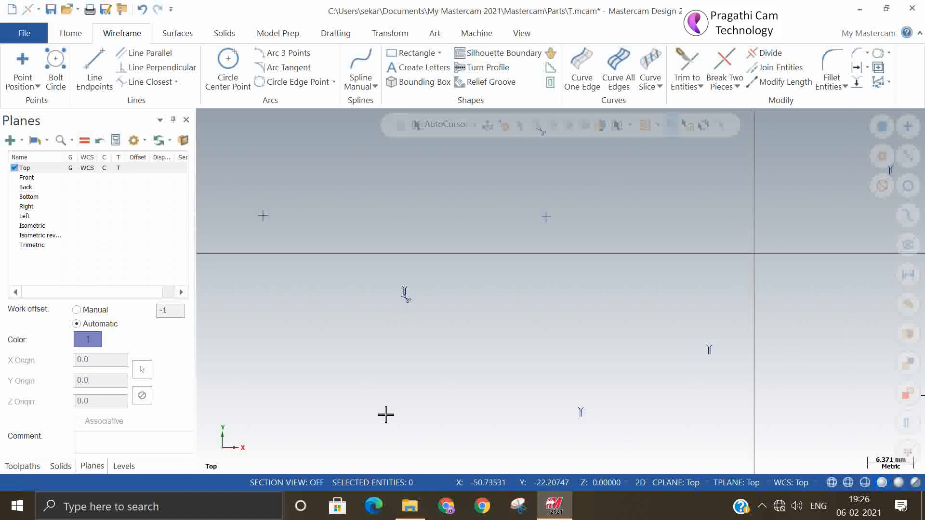
{"action": "scroll", "coordinate": [406, 370], "scroll_direction": "down", "scroll_amount": 1}
{"action": "scroll", "coordinate": [357, 190], "scroll_direction": "down", "scroll_amount": 2}
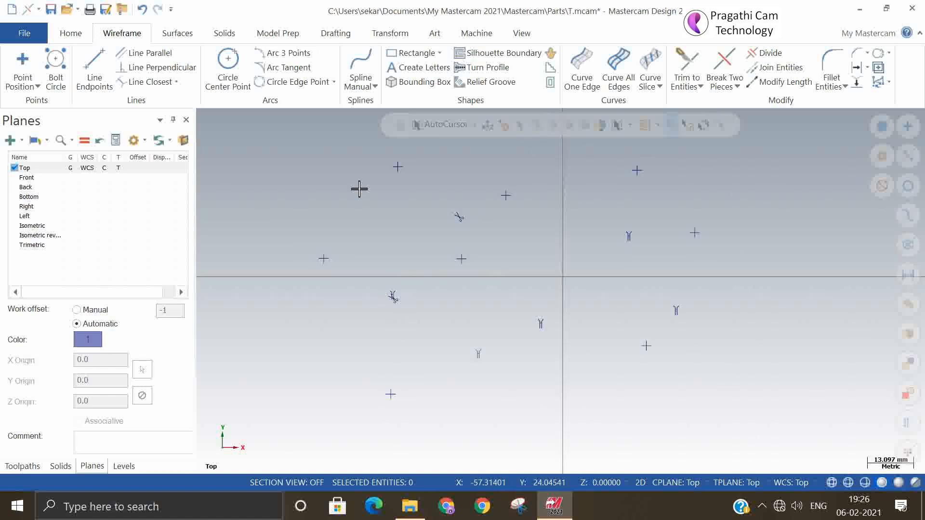
{"action": "scroll", "coordinate": [419, 287], "scroll_direction": "down", "scroll_amount": 1}
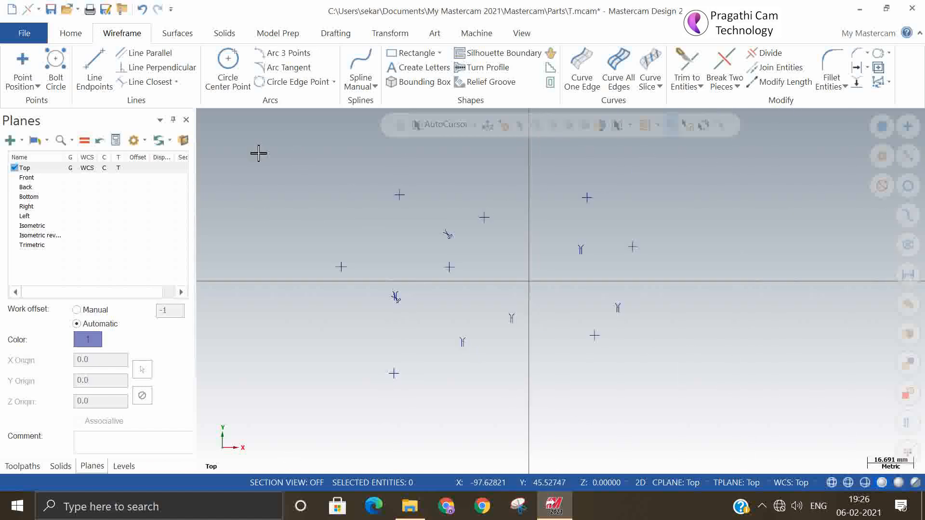
{"action": "left_click_drag", "start_coordinate": [258, 154], "coordinate": [717, 462]}
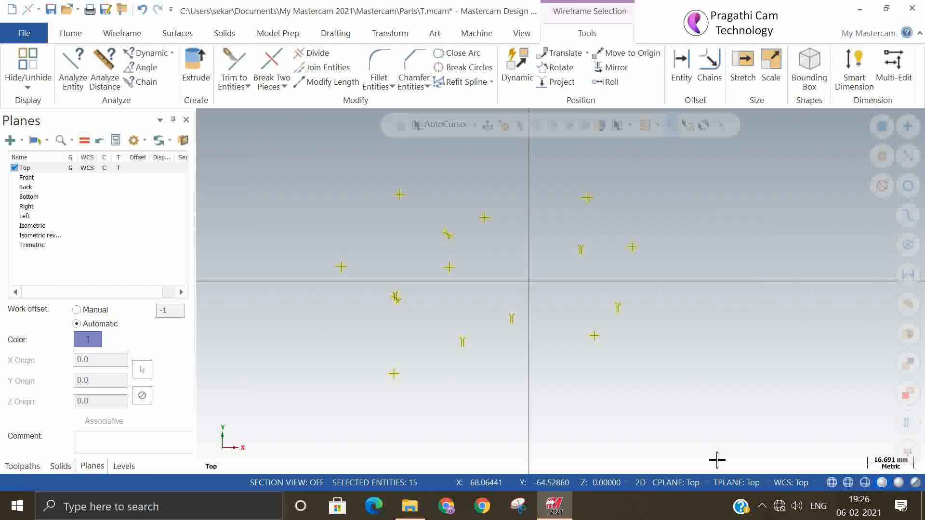
{"action": "key", "text": "Delete"}
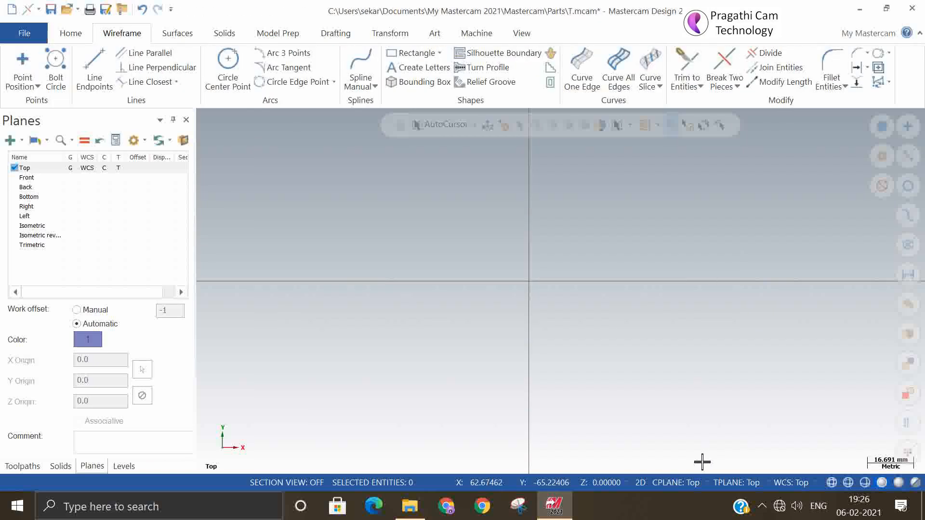
- Place a single regular point freehand in the upper-left quadrant, at about X -30, Y 25, and delete it
{"action": "left_click", "coordinate": [38, 85]}
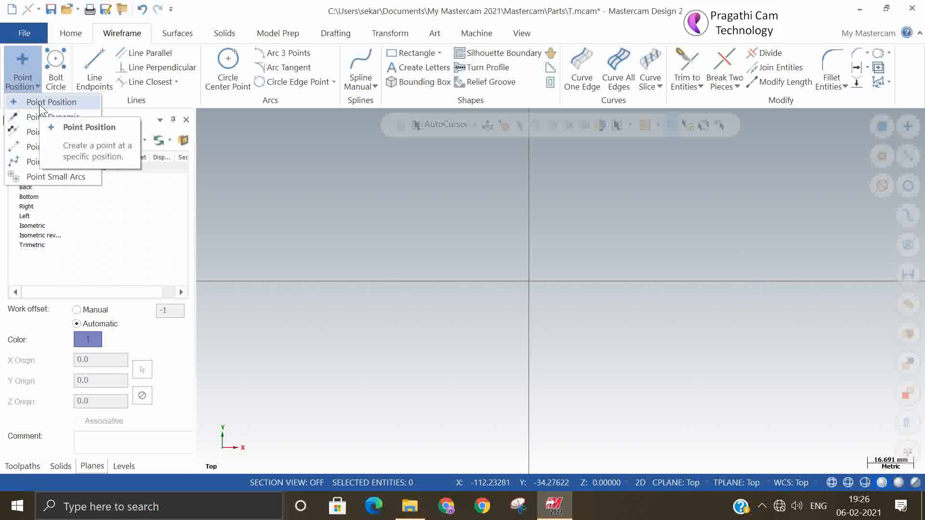
{"action": "left_click", "coordinate": [51, 102]}
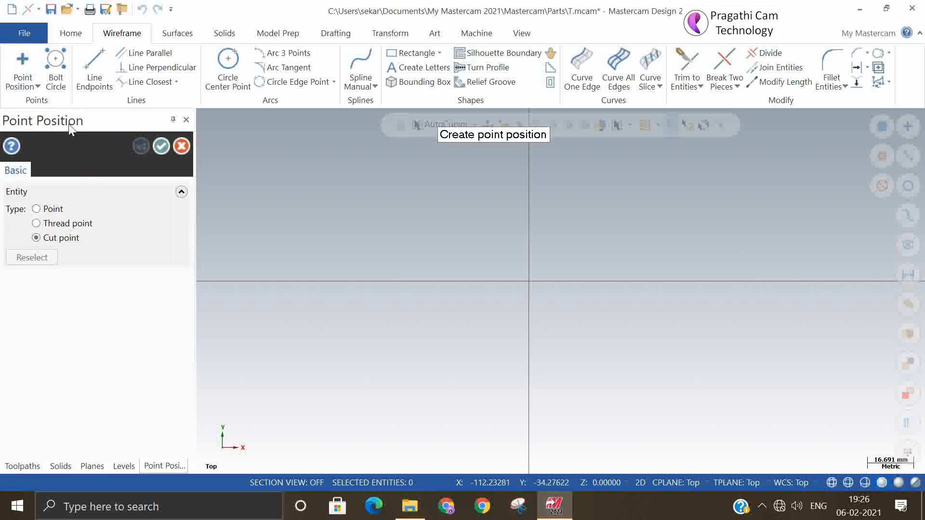
{"action": "left_click", "coordinate": [51, 209]}
{"action": "left_click", "coordinate": [444, 211]}
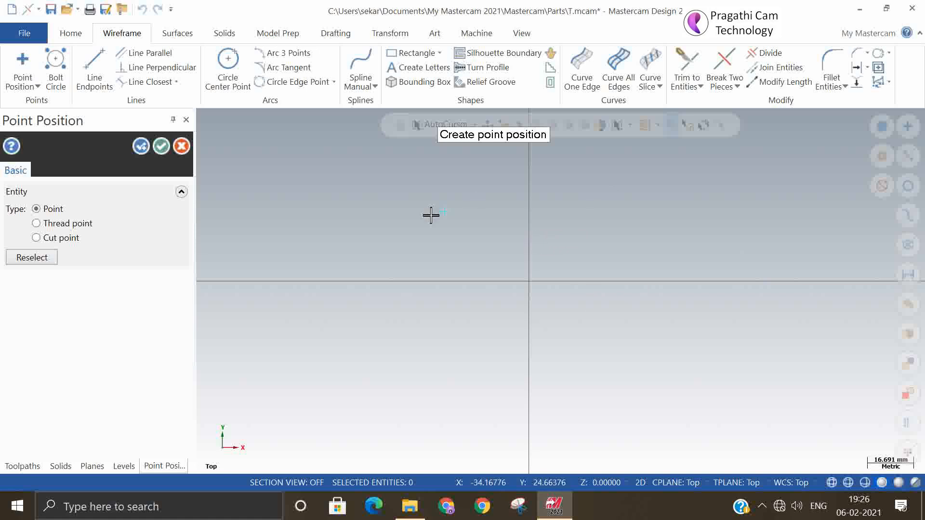
{"action": "left_click", "coordinate": [183, 152]}
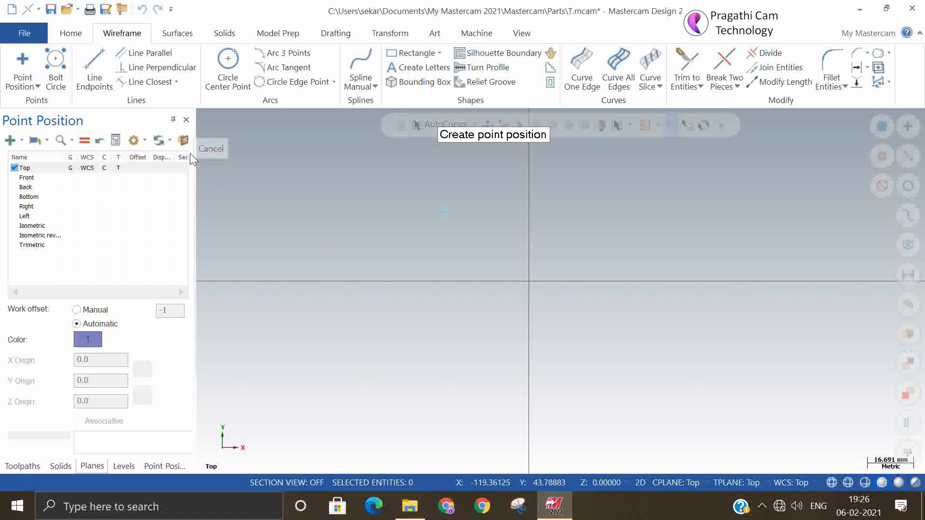
{"action": "left_click_drag", "start_coordinate": [416, 189], "coordinate": [508, 266]}
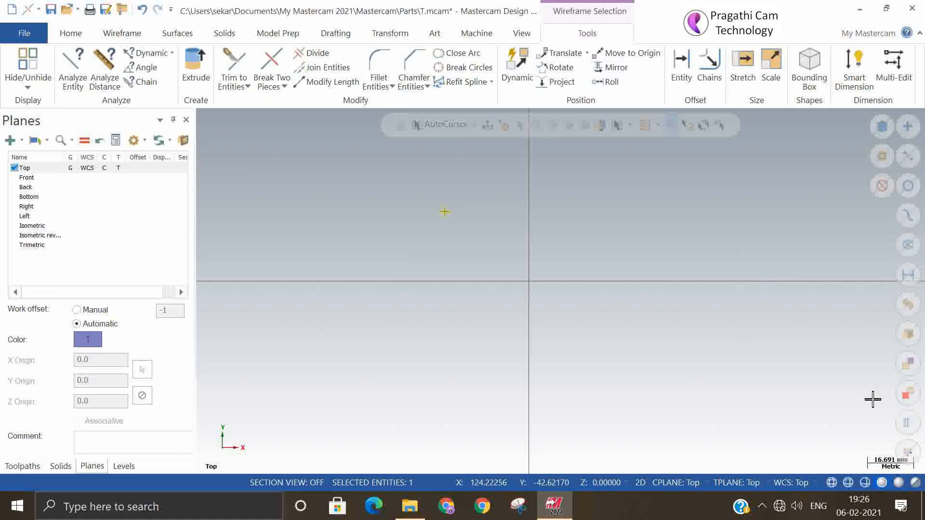
{"action": "key", "text": "Delete"}
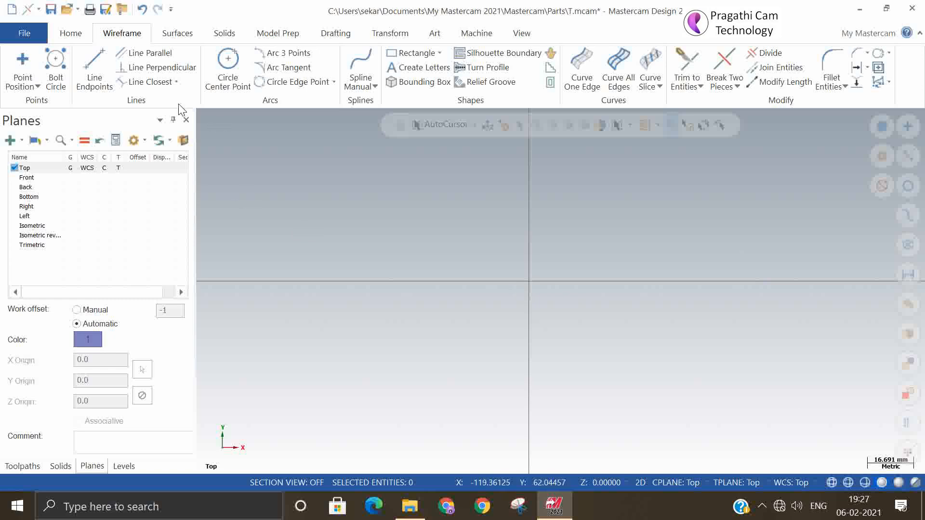
- Create a regular point at the exact coordinates 100,1 using coordinate entry
{"action": "left_click", "coordinate": [23, 59]}
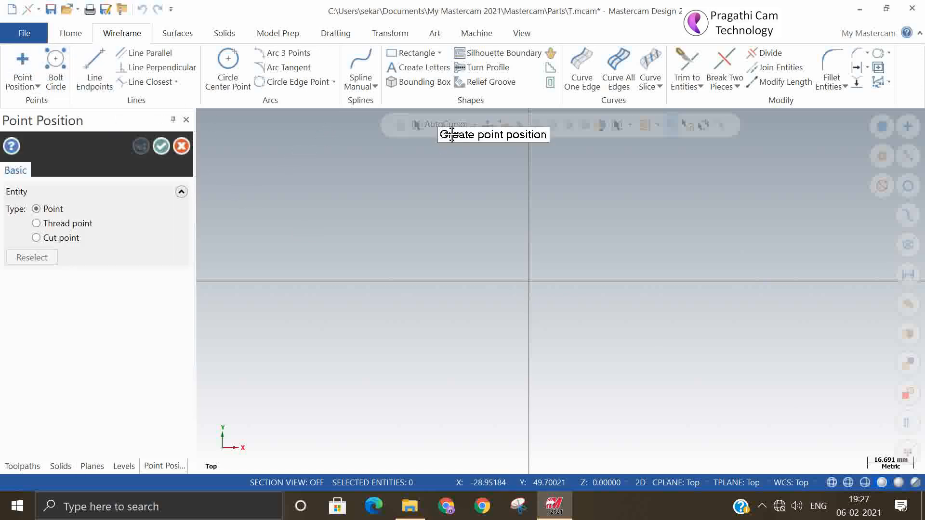
{"action": "left_click_drag", "start_coordinate": [506, 135], "coordinate": [545, 270]}
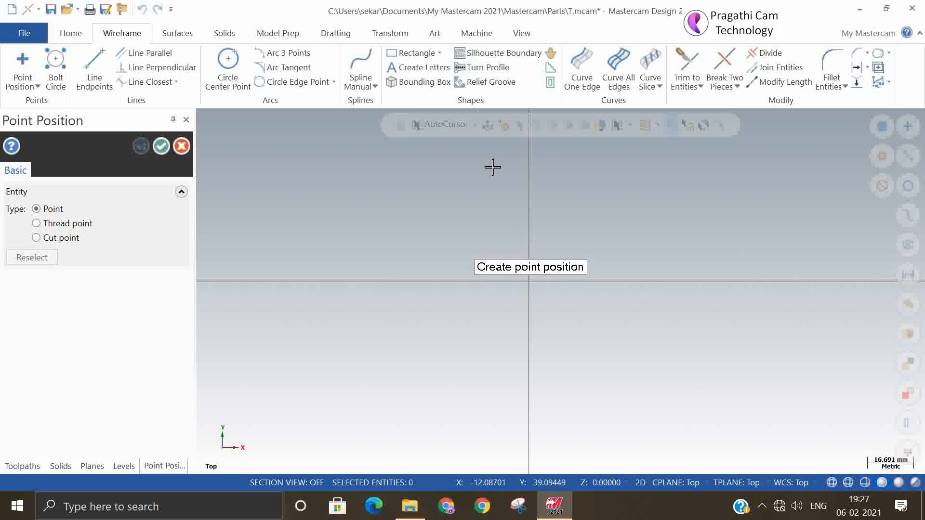
{"action": "left_click", "coordinate": [488, 127]}
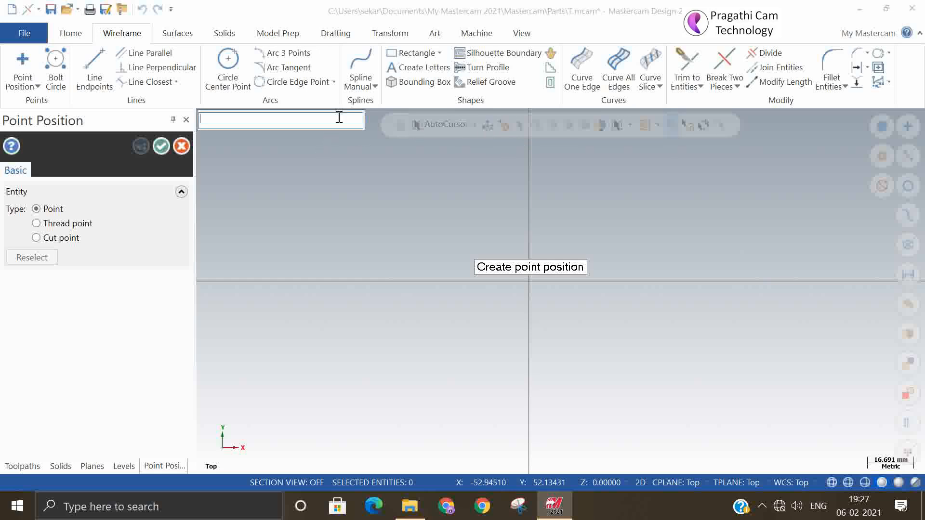
{"action": "type", "text": "100"}
{"action": "type", "text": ",1"}
{"action": "key", "text": "Return"}
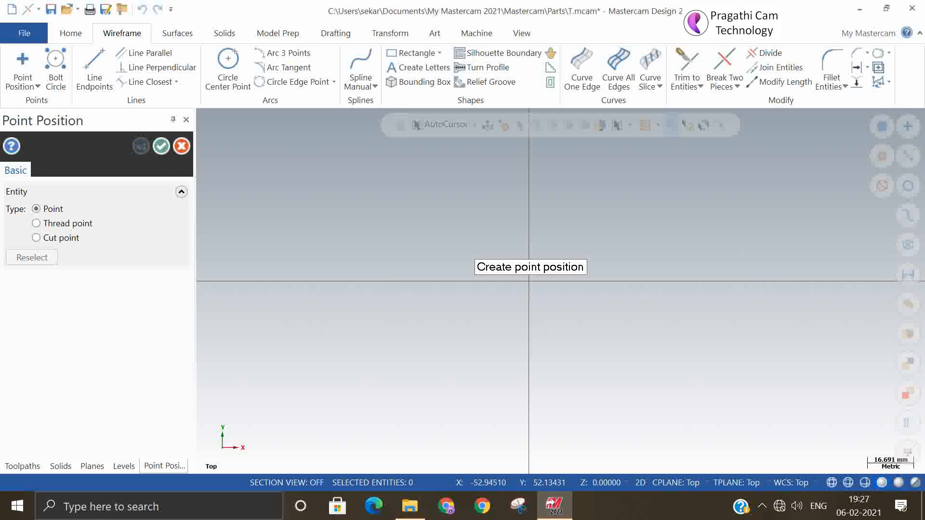
- Create another regular point at the exact coordinates X 100, Y 50
{"action": "type", "text": "50"}
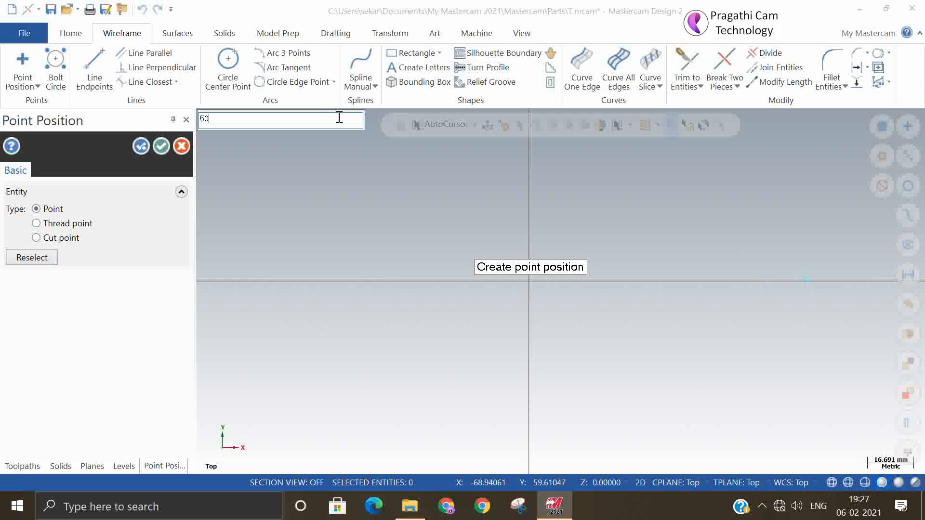
{"action": "type", "text": ",0"}
{"action": "key", "text": "BackSpace"}
{"action": "key", "text": "BackSpace"}
{"action": "key", "text": "BackSpace"}
{"action": "key", "text": "BackSpace"}
{"action": "type", "text": "100"}
{"action": "type", "text": "0,0"}
{"action": "key", "text": "Return"}
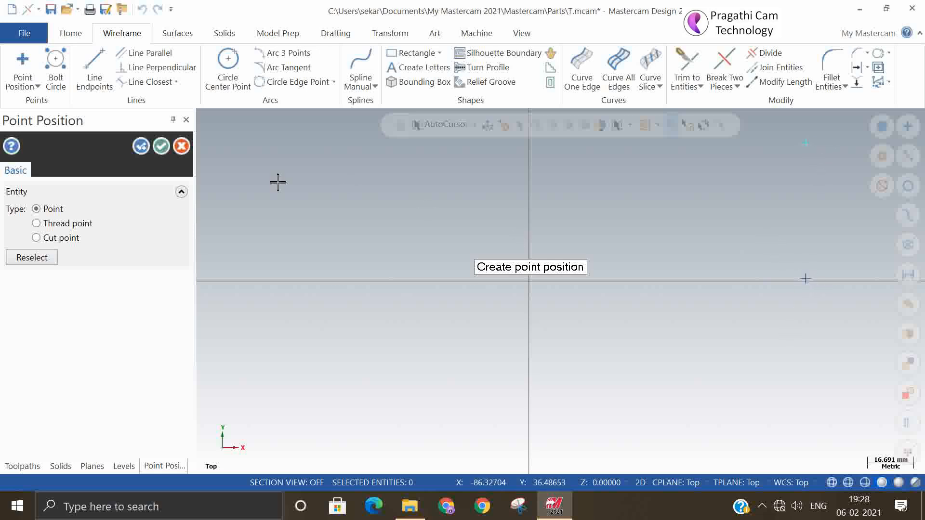
- Place one more point freehand just above the point at 100,1 and finish creating points
{"action": "left_click", "coordinate": [140, 146]}
{"action": "left_click", "coordinate": [790, 250]}
{"action": "left_click", "coordinate": [161, 146]}
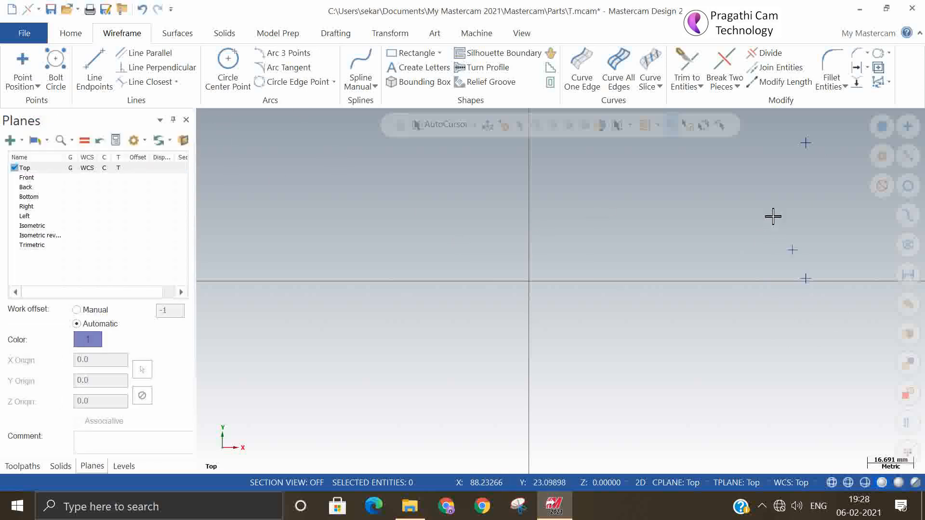
- Delete the two lower points, the freehand one and the one at 100,1
{"action": "left_click_drag", "start_coordinate": [772, 217], "coordinate": [848, 345]}
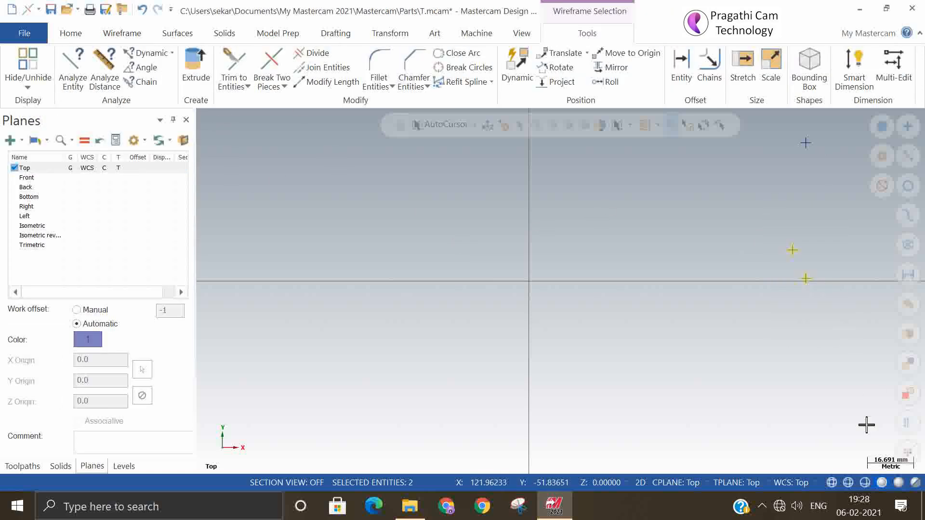
{"action": "key", "text": "Delete"}
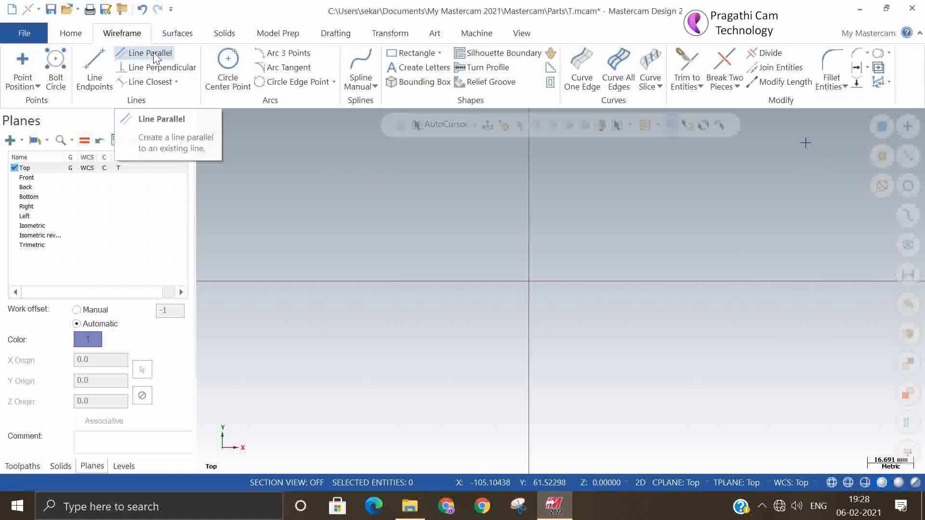
{"action": "left_click", "coordinate": [82, 40]}
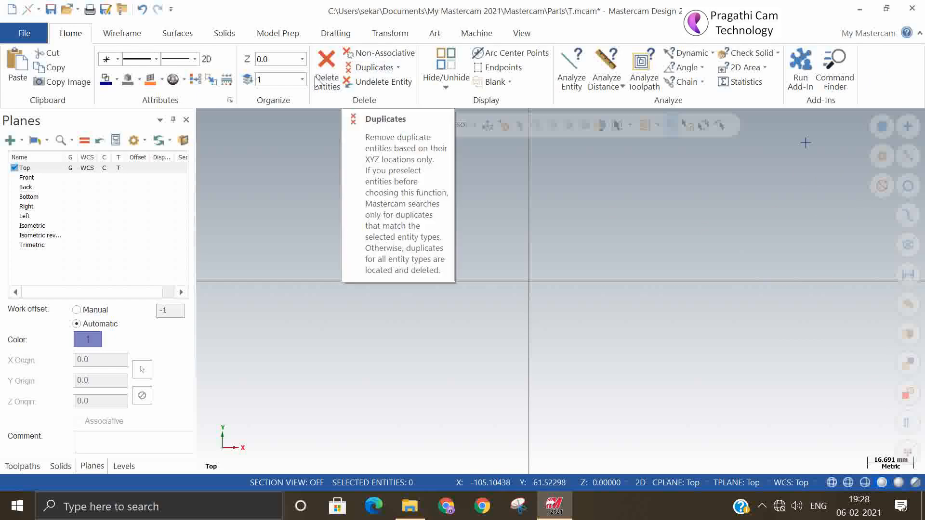
- Measure the distance from the origin to the remaining point with Analyze Distance
{"action": "left_click", "coordinate": [606, 65]}
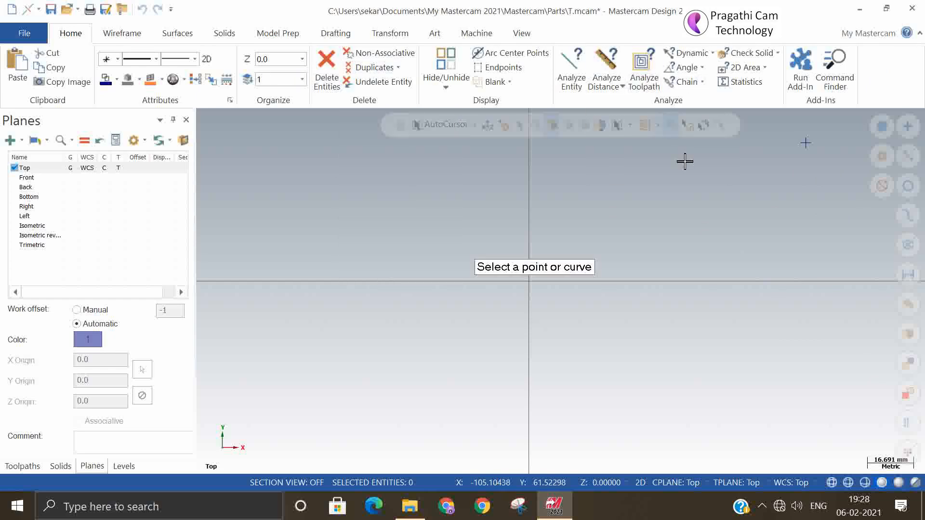
{"action": "left_click", "coordinate": [539, 292]}
{"action": "left_click", "coordinate": [806, 146]}
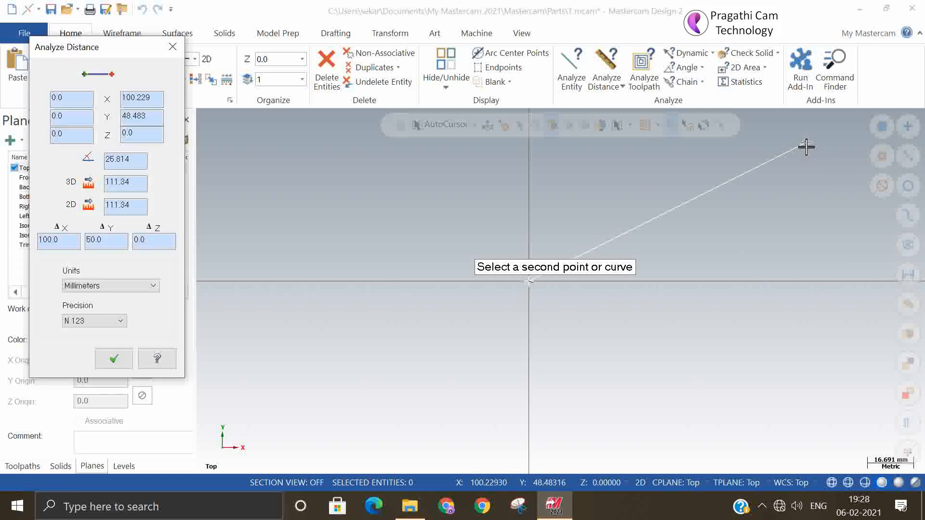
{"action": "left_click", "coordinate": [814, 151]}
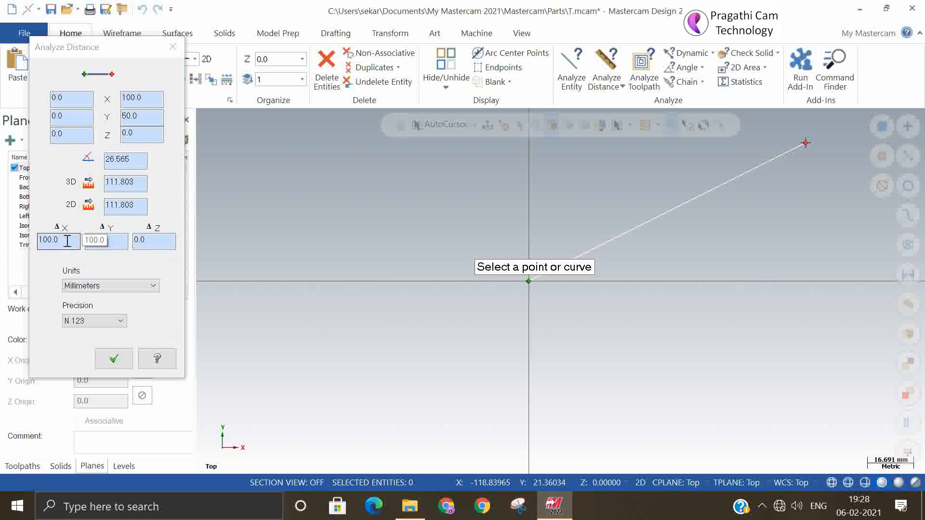
{"action": "left_click", "coordinate": [114, 359]}
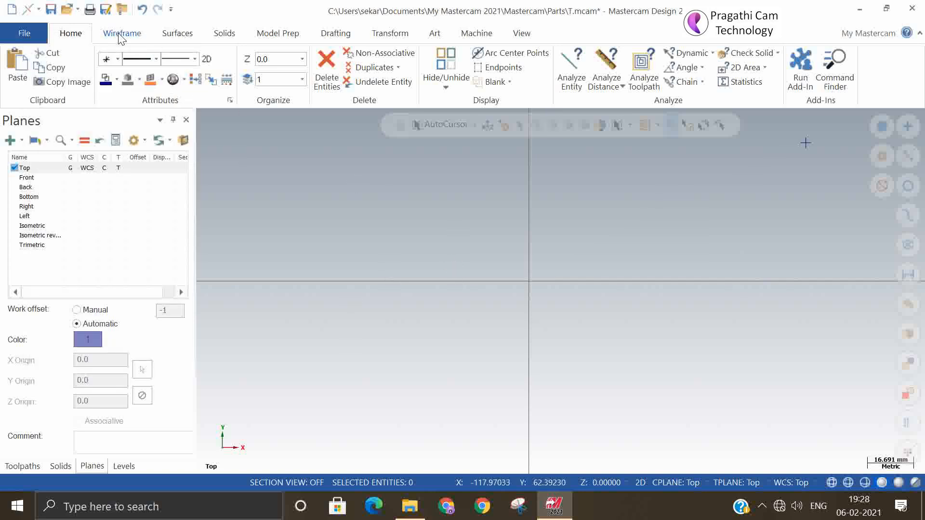
- Add a horizontal smart dimension between the origin and the point, placing its text below the horizontal axis and left of the vertical axis
{"action": "left_click", "coordinate": [351, 35]}
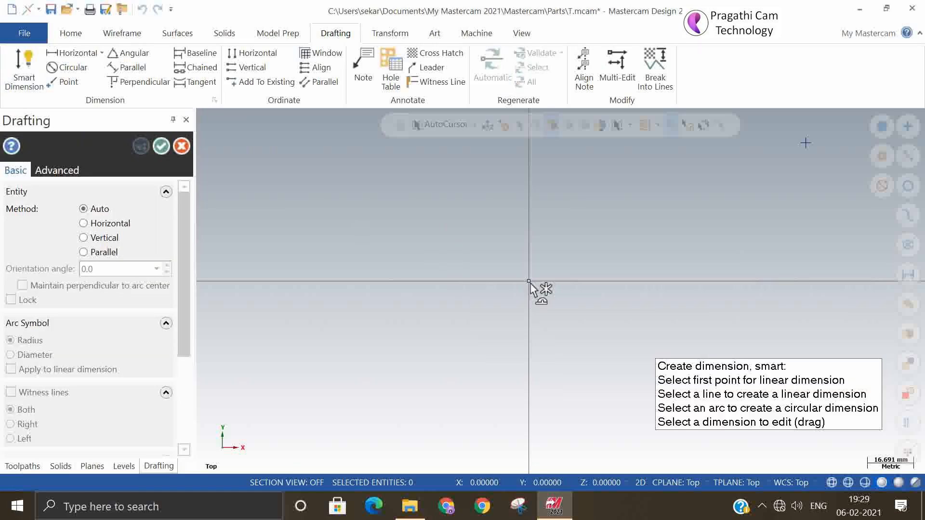
{"action": "left_click", "coordinate": [529, 281]}
{"action": "left_click", "coordinate": [806, 143]}
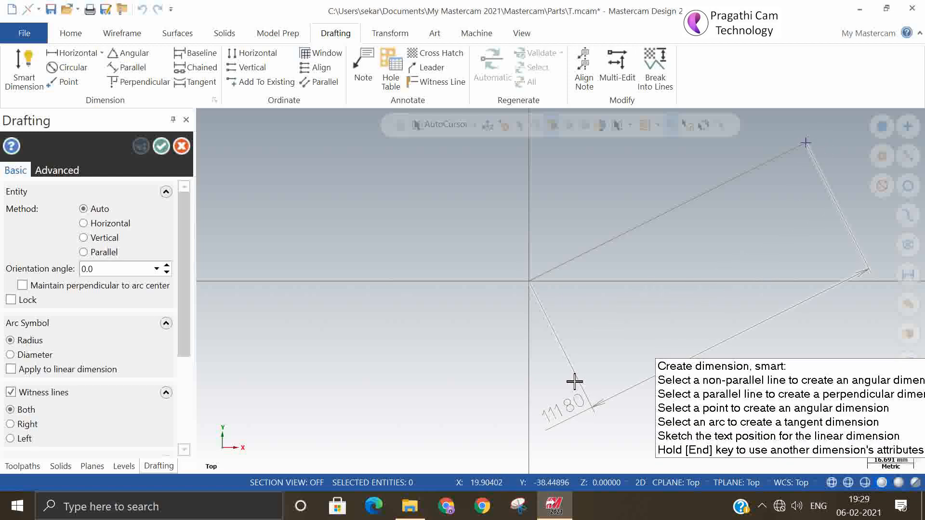
{"action": "left_click", "coordinate": [449, 341]}
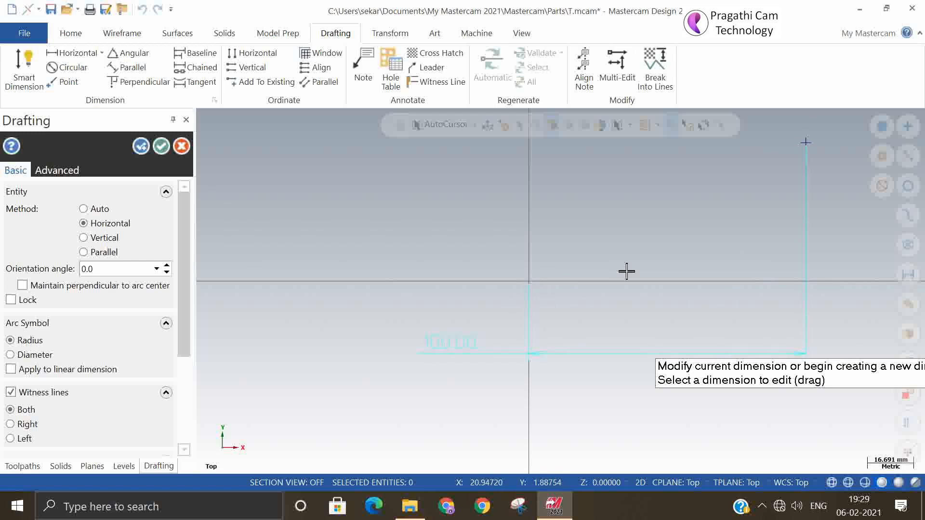
- Add a vertical dimension between the point and the origin, placed left of the vertical axis, and finish dimensioning
{"action": "left_click", "coordinate": [806, 142]}
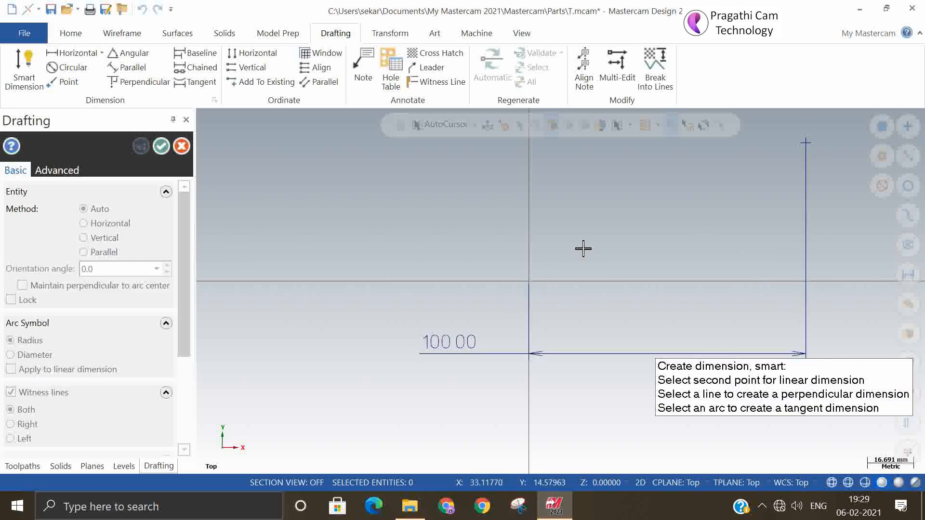
{"action": "left_click", "coordinate": [530, 282]}
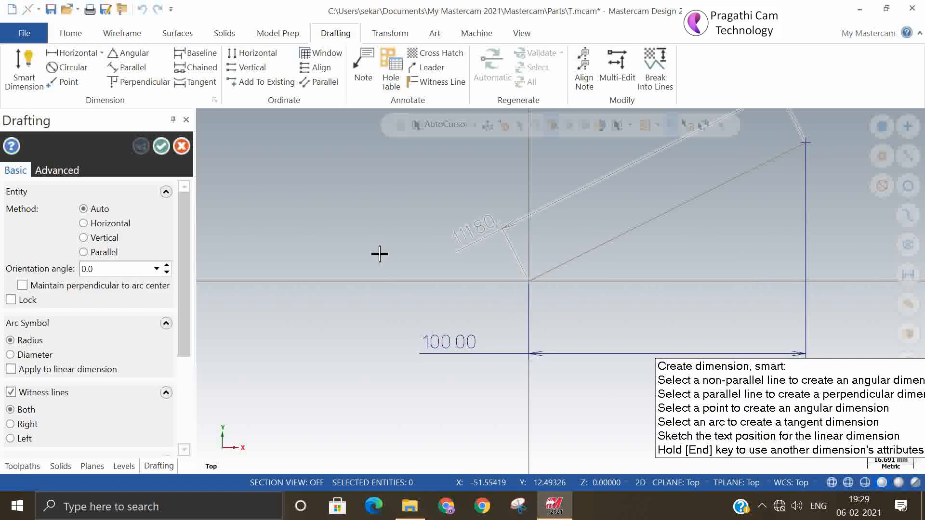
{"action": "left_click", "coordinate": [420, 216]}
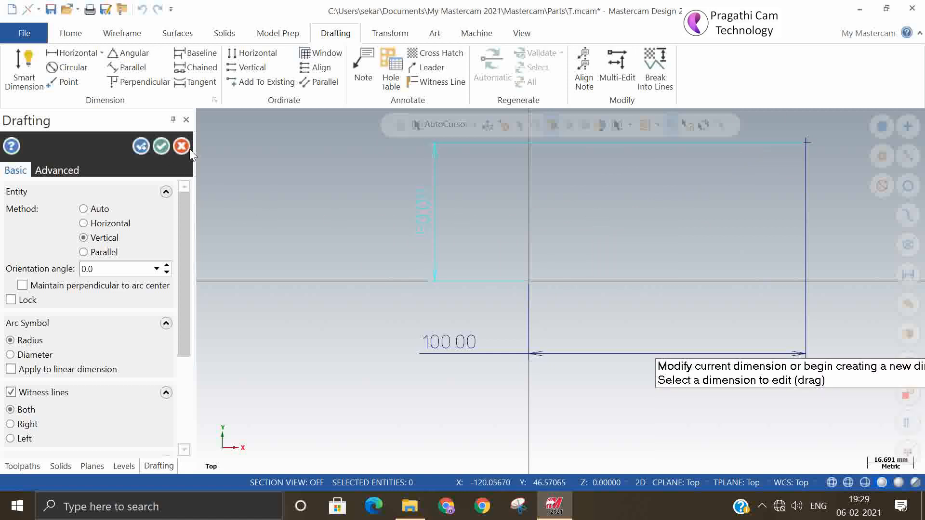
{"action": "left_click", "coordinate": [162, 147]}
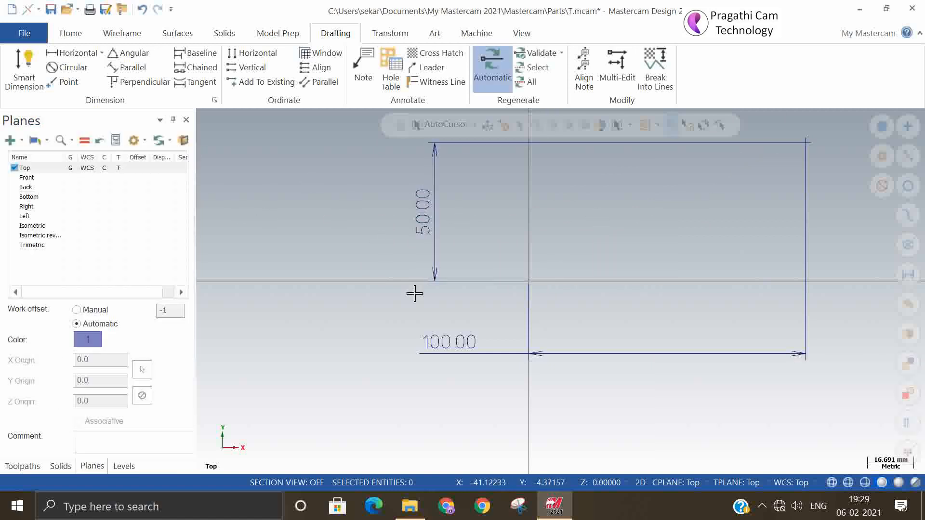
- Delete the point together with its horizontal and vertical dimensions
{"action": "scroll", "coordinate": [438, 296], "scroll_direction": "down", "scroll_amount": 3}
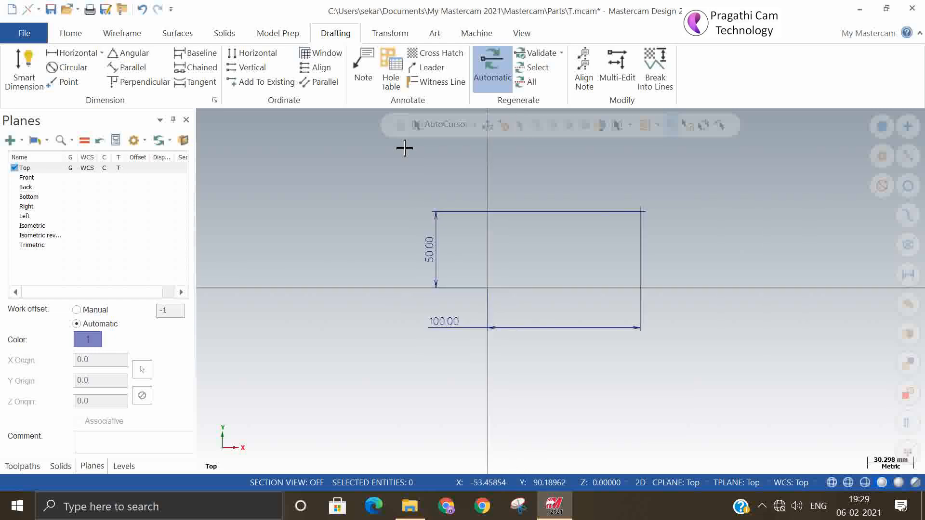
{"action": "mouse_move", "coordinate": [380, 160]}
{"action": "left_mouse_down"}
{"action": "mouse_move", "coordinate": [727, 374]}
{"action": "mouse_move", "coordinate": [729, 398]}
{"action": "left_mouse_up"}
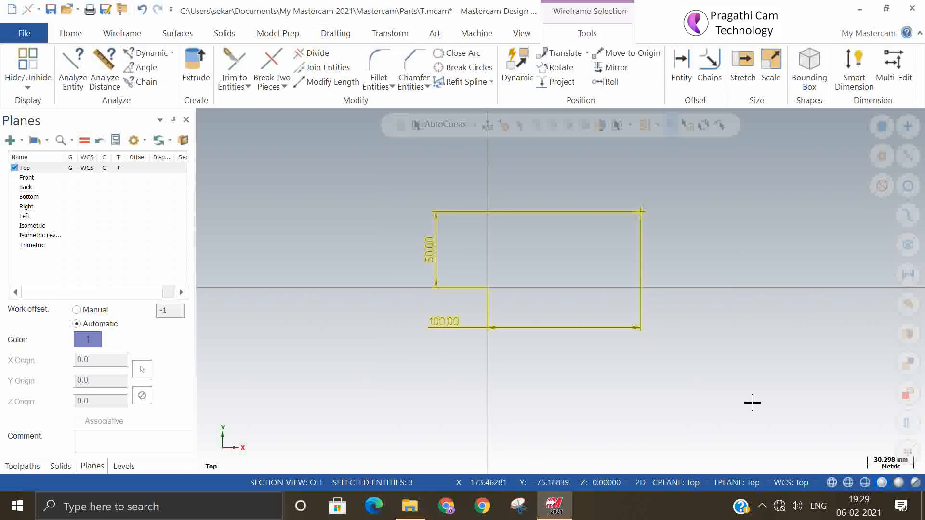
{"action": "key", "text": "Delete"}
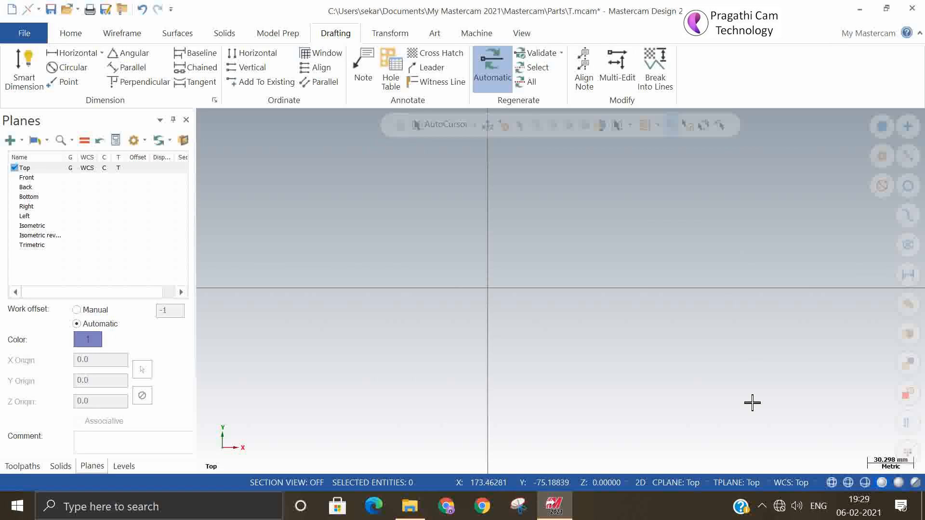
- Create a regular point at the exact coordinates 50,100,0 using coordinate entry
{"action": "left_click", "coordinate": [123, 34]}
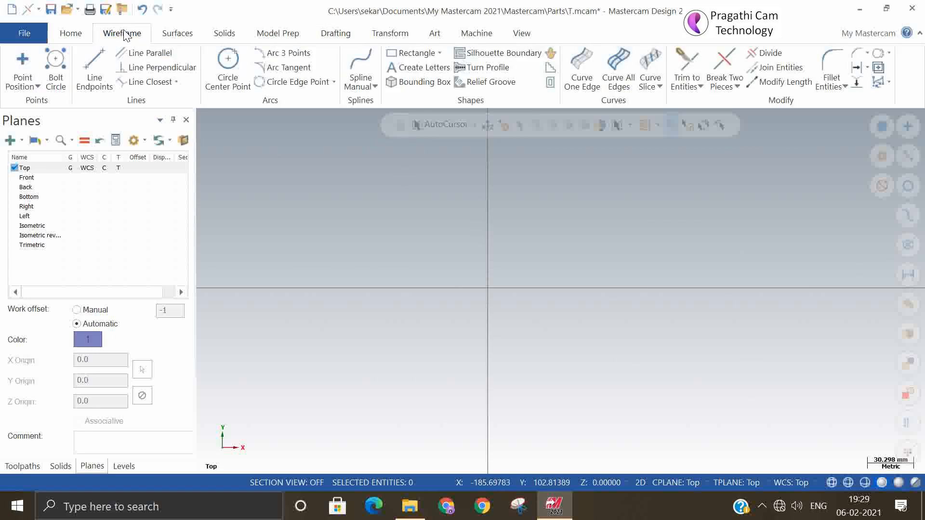
{"action": "left_click", "coordinate": [21, 63]}
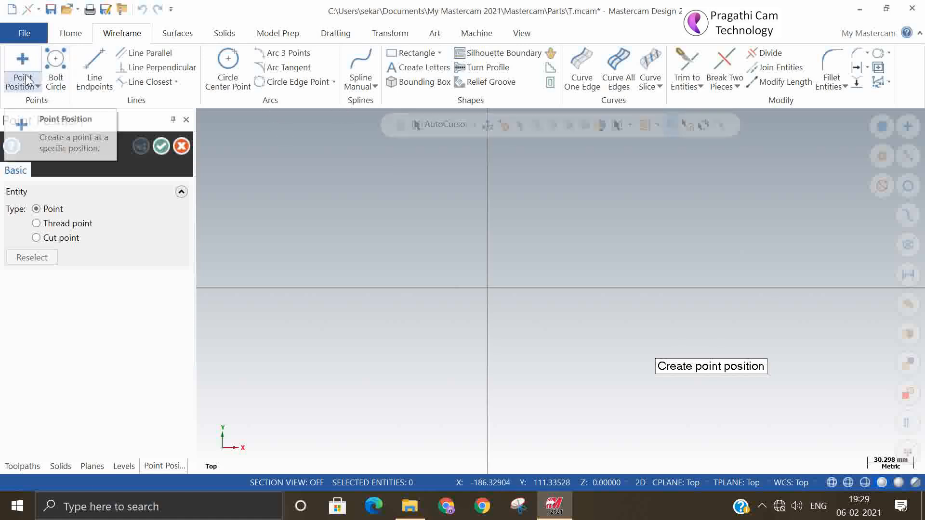
{"action": "left_click", "coordinate": [487, 127]}
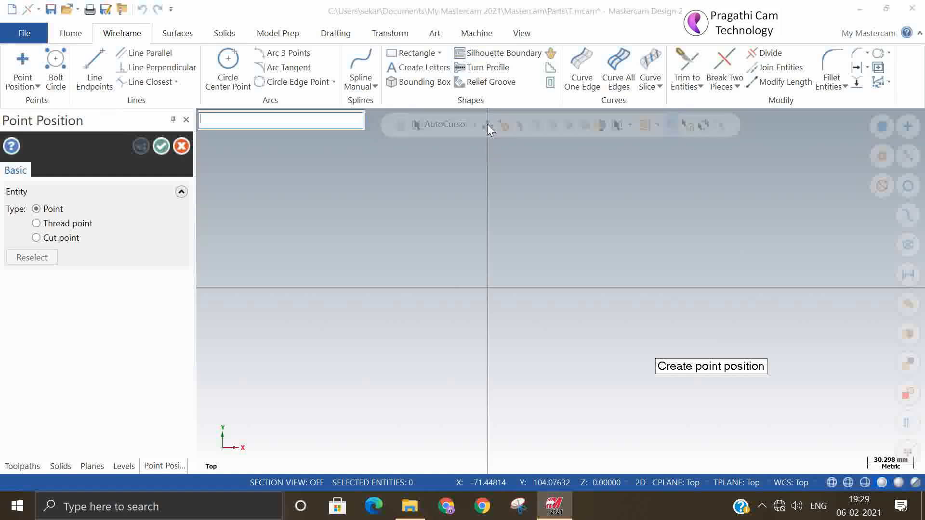
{"action": "type", "text": "50,100,0"}
{"action": "key", "text": "Return"}
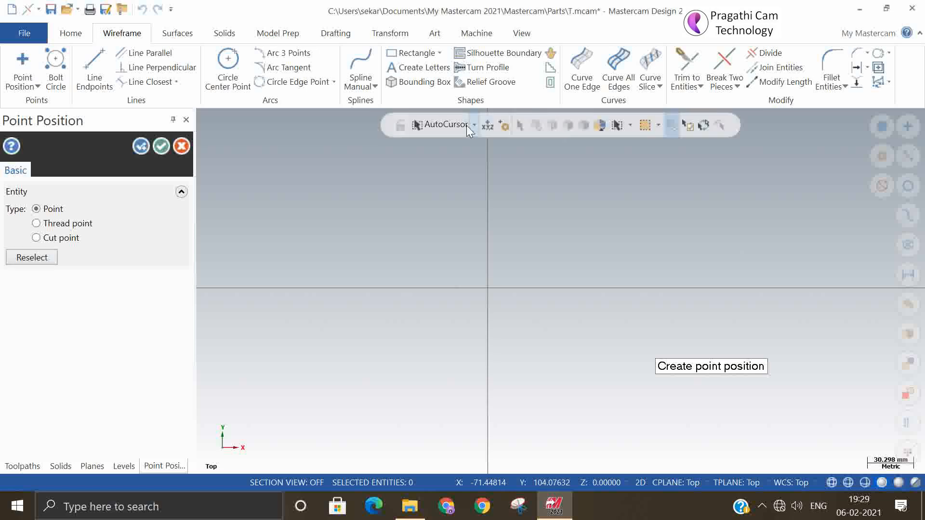
{"action": "scroll", "coordinate": [626, 409], "scroll_direction": "down", "scroll_amount": 2}
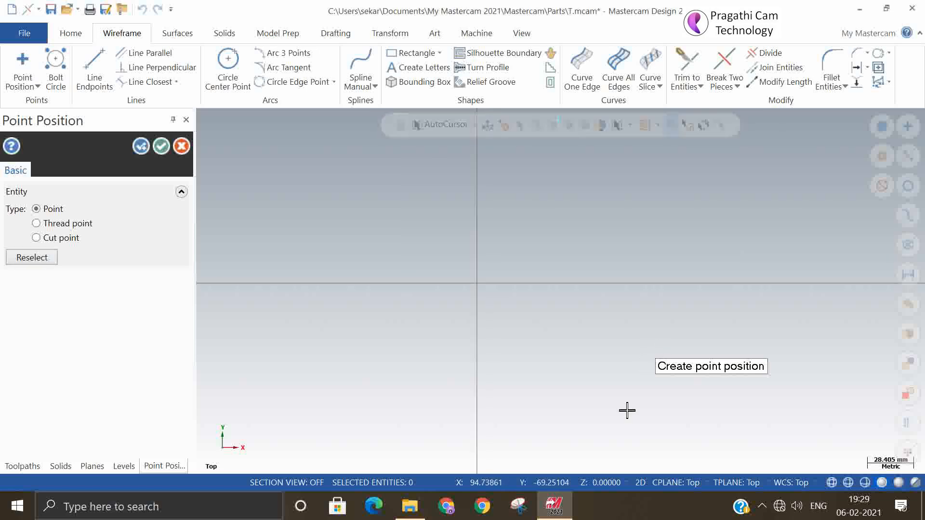
{"action": "left_click", "coordinate": [141, 146]}
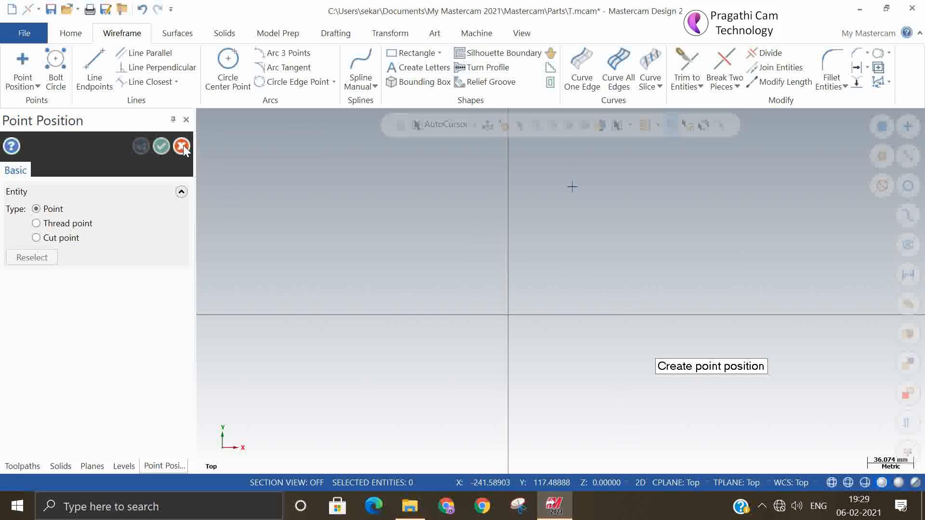
- Create a second regular point at the exact coordinates 100,150,0
{"action": "left_click", "coordinate": [489, 123]}
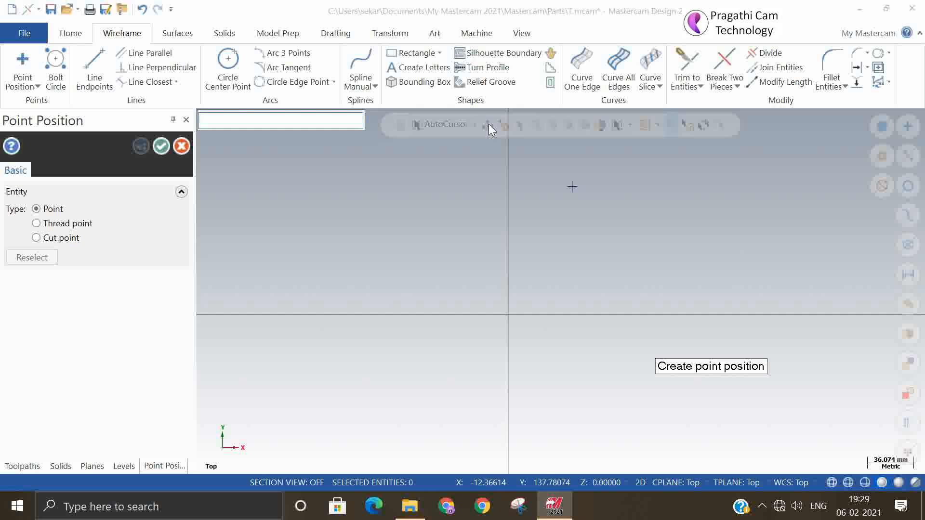
{"action": "type", "text": "100,150,0"}
{"action": "key", "text": "Return"}
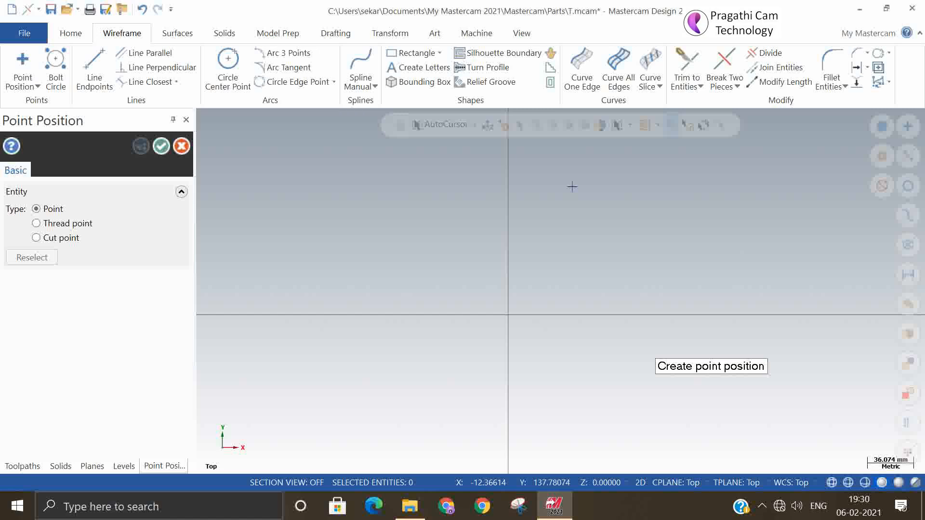
{"action": "scroll", "coordinate": [530, 366], "scroll_direction": "down", "scroll_amount": 2}
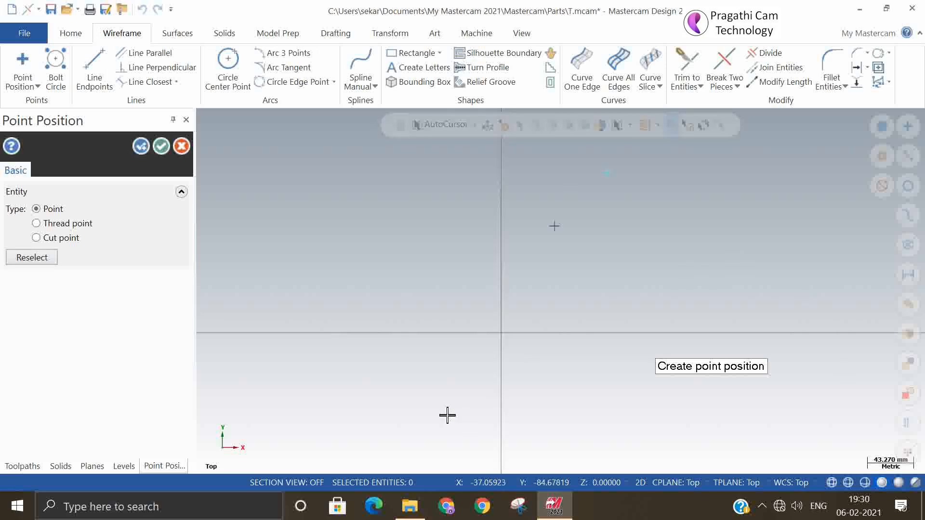
{"action": "left_click", "coordinate": [141, 146]}
- Restart Point Position, create a third regular point at the exact coordinates 80,50,0, and finish creating points
{"action": "left_click", "coordinate": [30, 80]}
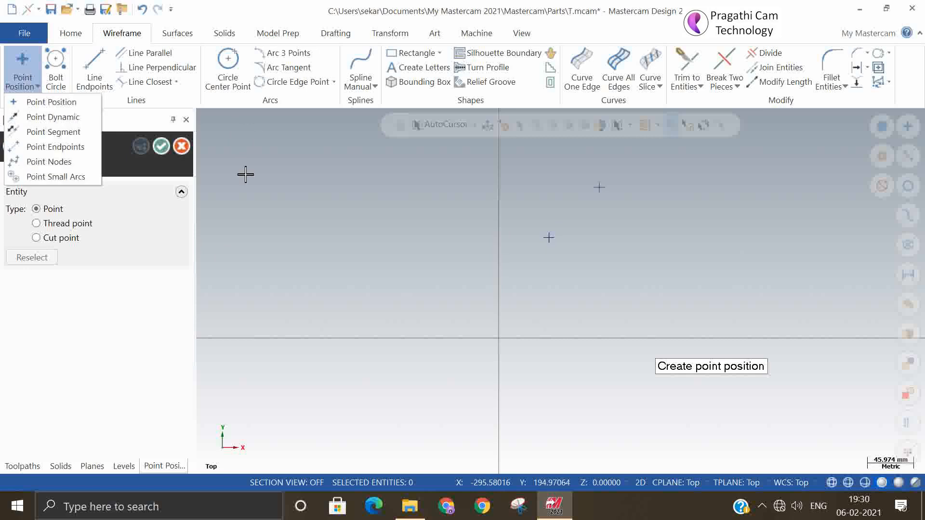
{"action": "left_click", "coordinate": [38, 100]}
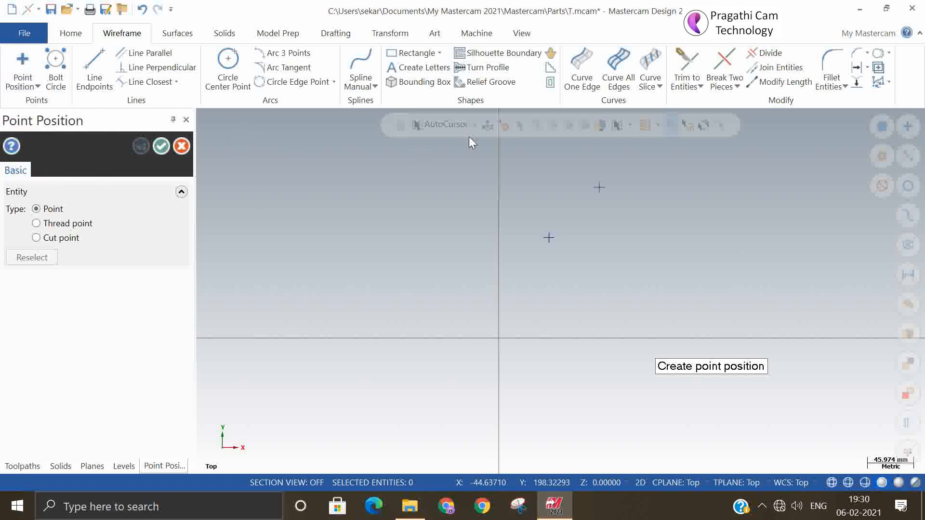
{"action": "left_click", "coordinate": [487, 127]}
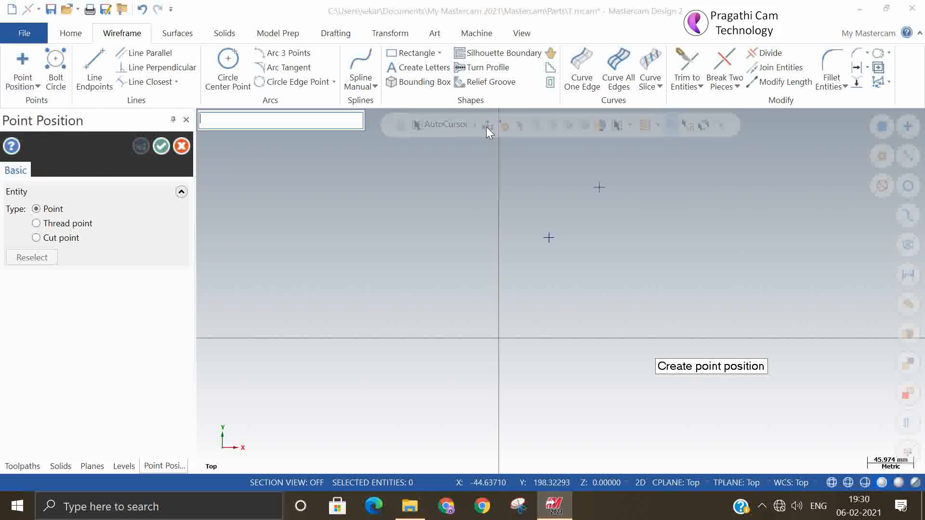
{"action": "type", "text": "80,50,0"}
{"action": "key", "text": "Return"}
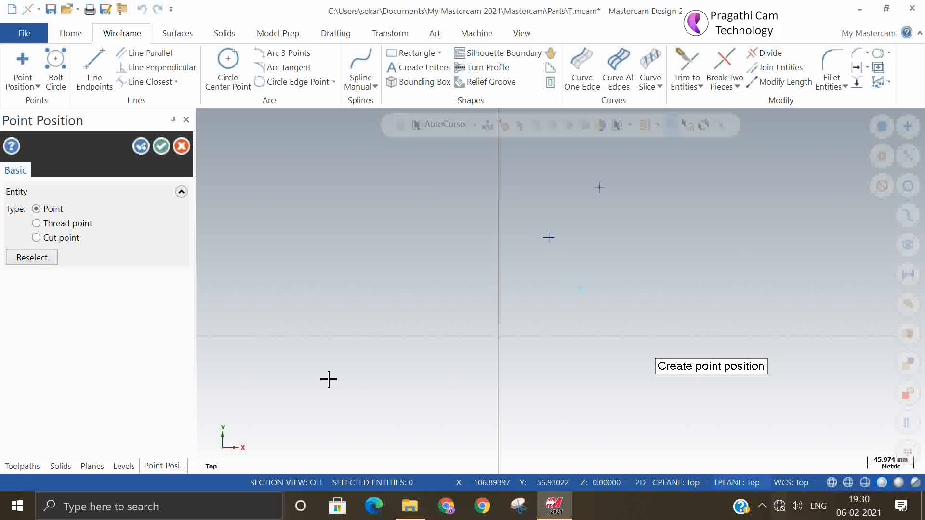
{"action": "left_click", "coordinate": [140, 146]}
{"action": "scroll", "coordinate": [431, 278], "scroll_direction": "down", "scroll_amount": 1}
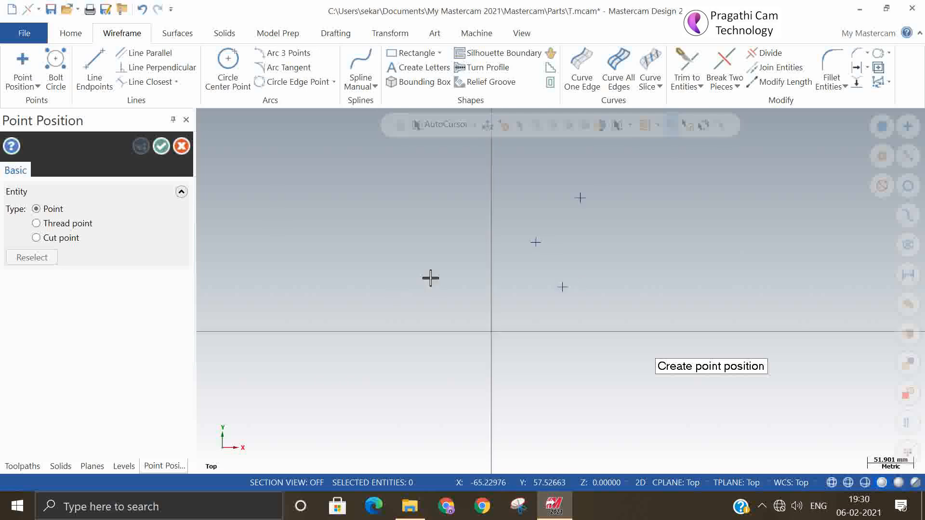
{"action": "scroll", "coordinate": [430, 278], "scroll_direction": "down", "scroll_amount": 1}
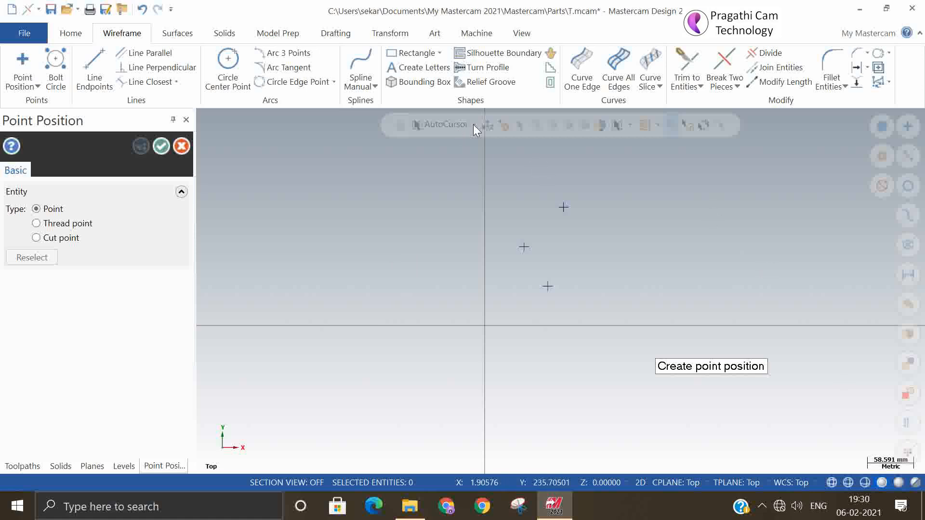
{"action": "left_click", "coordinate": [161, 150]}
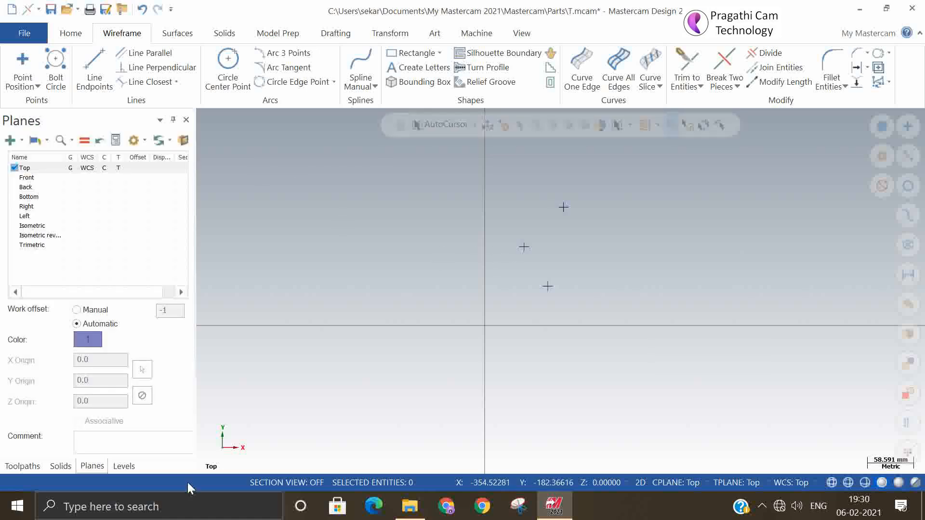
- Show the Toolpaths manager and delete all three points from the drawing
{"action": "left_click", "coordinate": [39, 468]}
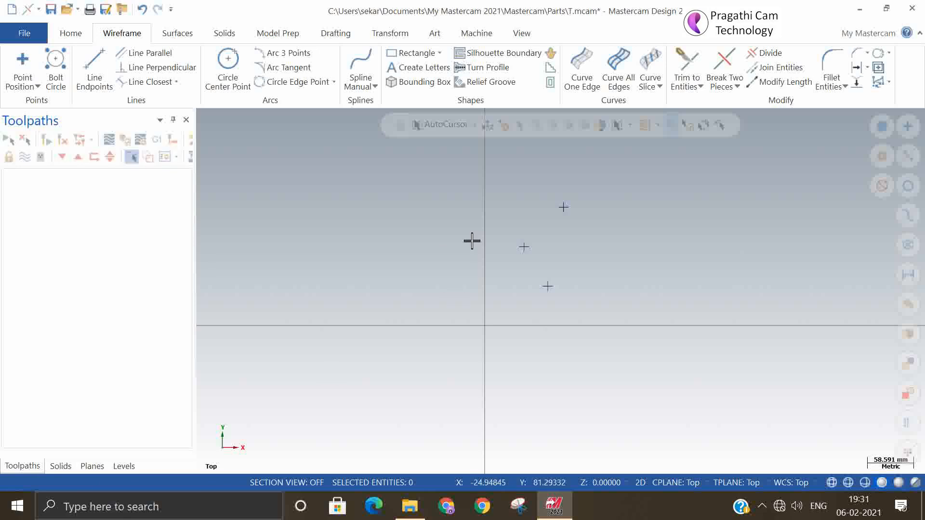
{"action": "left_click_drag", "start_coordinate": [458, 164], "coordinate": [624, 354]}
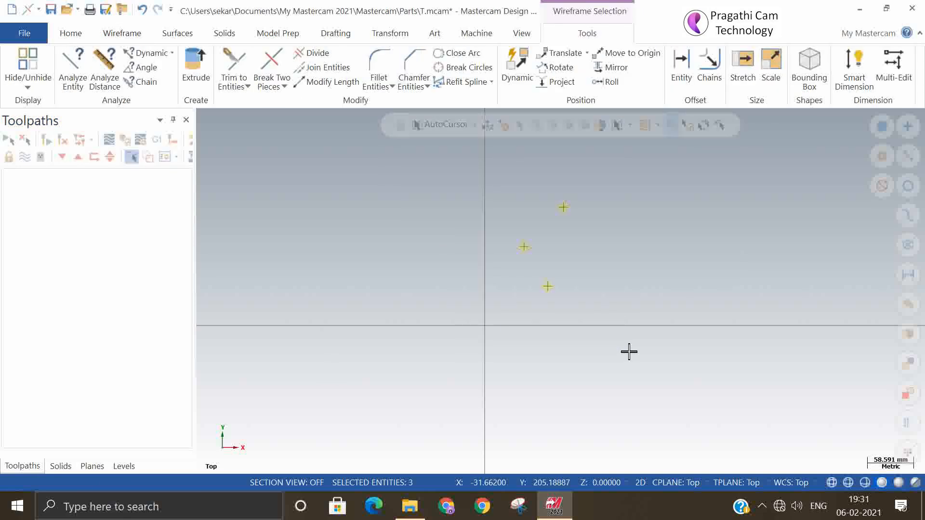
{"action": "key", "text": "Delete"}
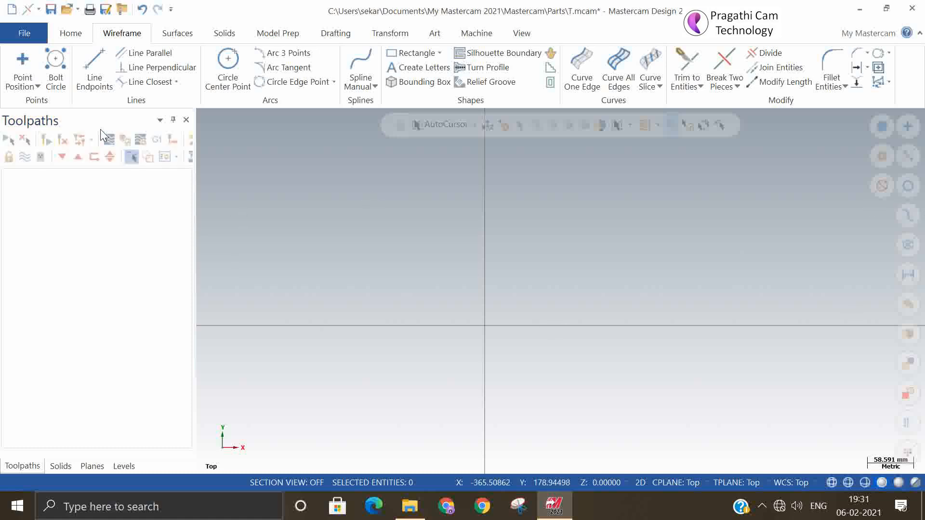
- Place about three dozen regular points freehand, scattered across the positive X and Y quadrant and just below the X axis, and finish
{"action": "left_click", "coordinate": [15, 71]}
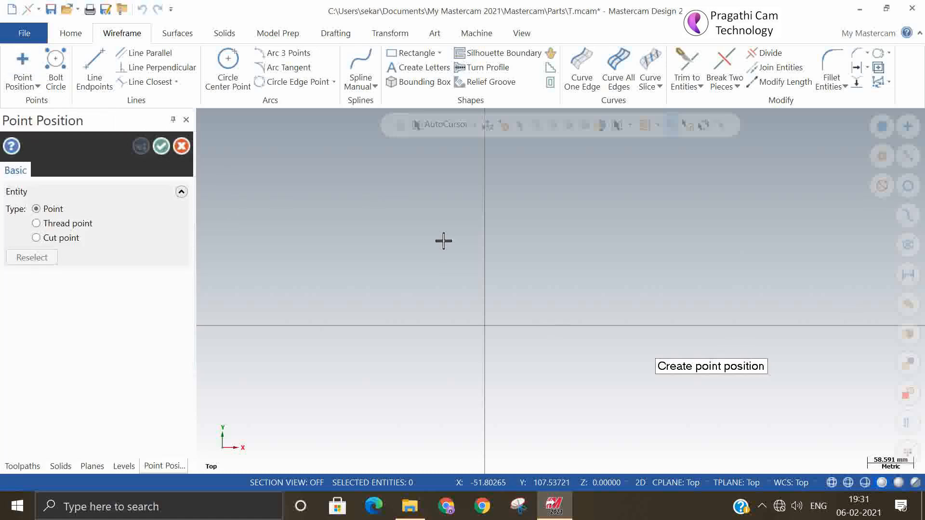
{"action": "left_click", "coordinate": [503, 307]}
{"action": "left_click", "coordinate": [509, 268]}
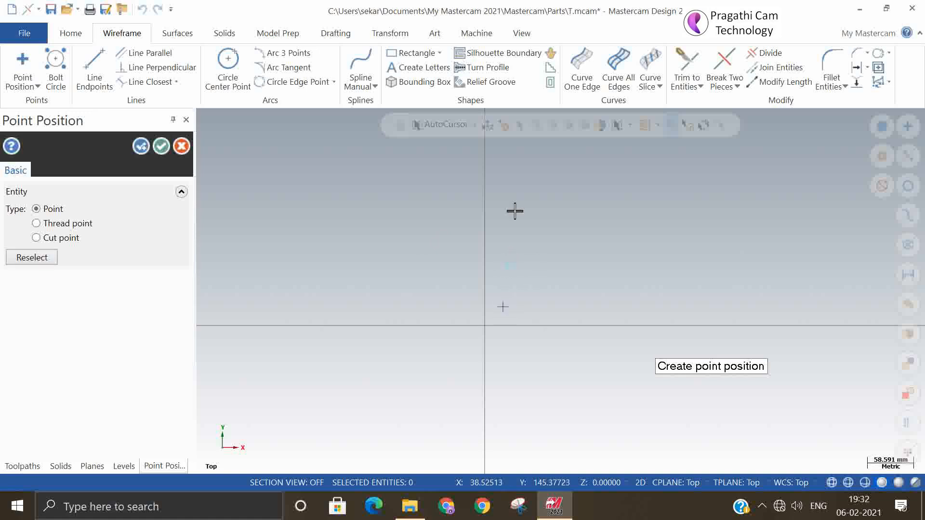
{"action": "left_click", "coordinate": [514, 205]}
{"action": "left_click", "coordinate": [526, 175]}
{"action": "left_click", "coordinate": [606, 196]}
{"action": "left_click", "coordinate": [669, 195]}
{"action": "left_click", "coordinate": [714, 290]}
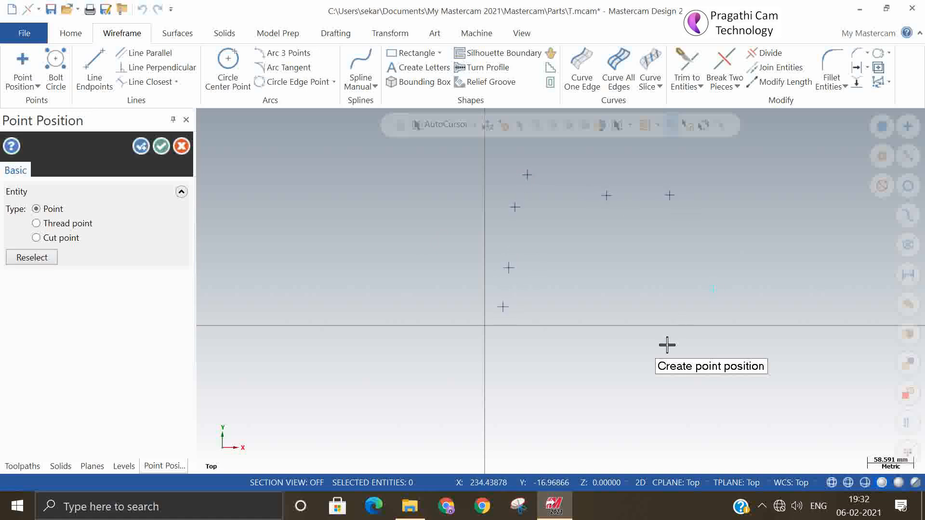
{"action": "left_click", "coordinate": [625, 289]}
{"action": "left_click", "coordinate": [649, 240]}
{"action": "left_click", "coordinate": [586, 241]}
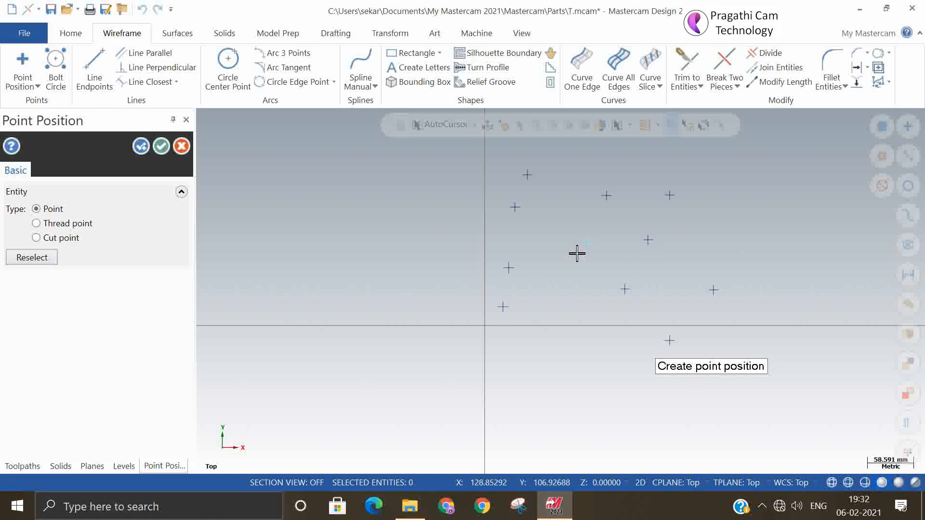
{"action": "left_click", "coordinate": [548, 289]}
{"action": "left_click", "coordinate": [579, 311]}
{"action": "left_click", "coordinate": [568, 255]}
{"action": "left_click", "coordinate": [562, 208]}
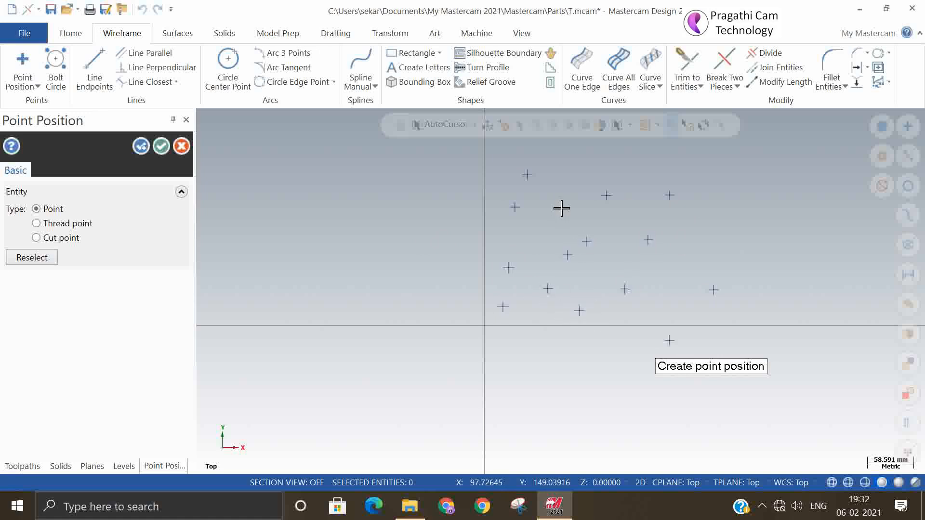
{"action": "left_click", "coordinate": [613, 224]}
{"action": "left_click", "coordinate": [639, 188]}
{"action": "left_click", "coordinate": [574, 172]}
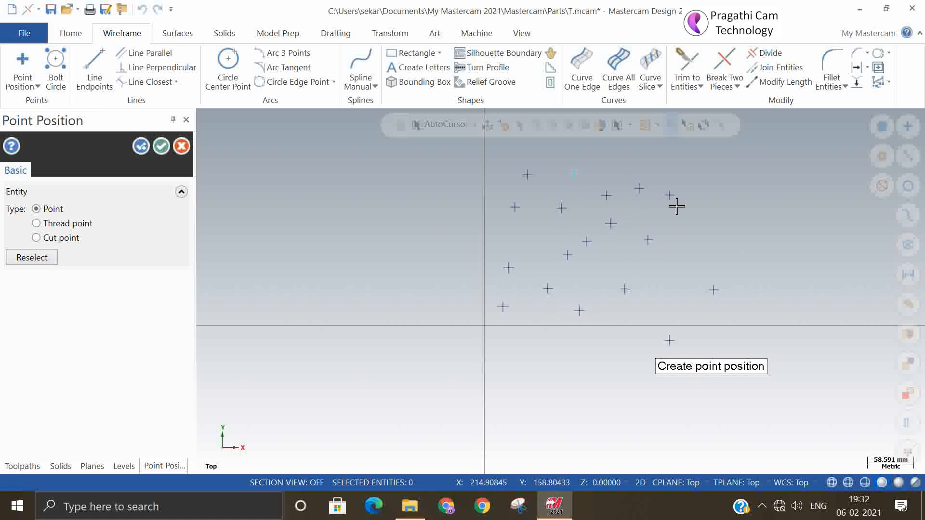
{"action": "left_click", "coordinate": [694, 218]}
{"action": "left_click", "coordinate": [673, 289]}
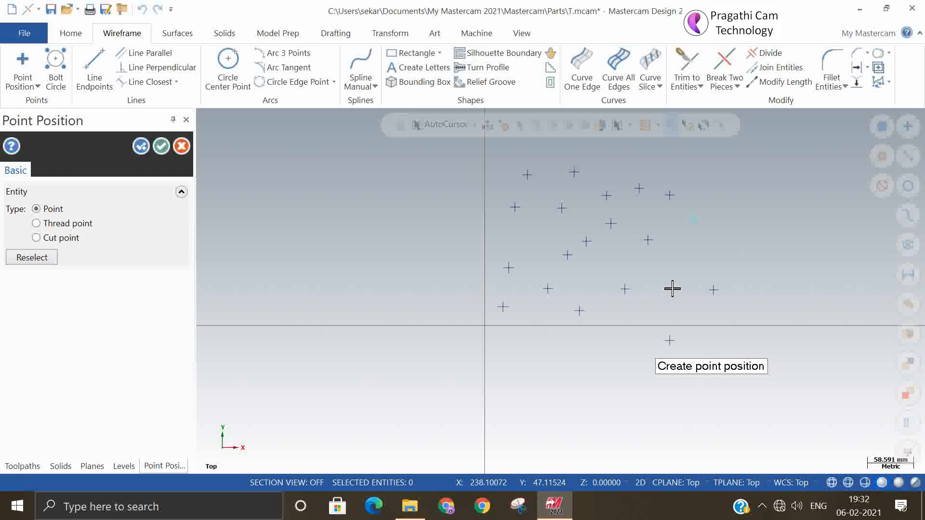
{"action": "left_click", "coordinate": [635, 313]}
{"action": "left_click", "coordinate": [586, 342]}
{"action": "left_click", "coordinate": [541, 342]}
{"action": "left_click", "coordinate": [621, 350]}
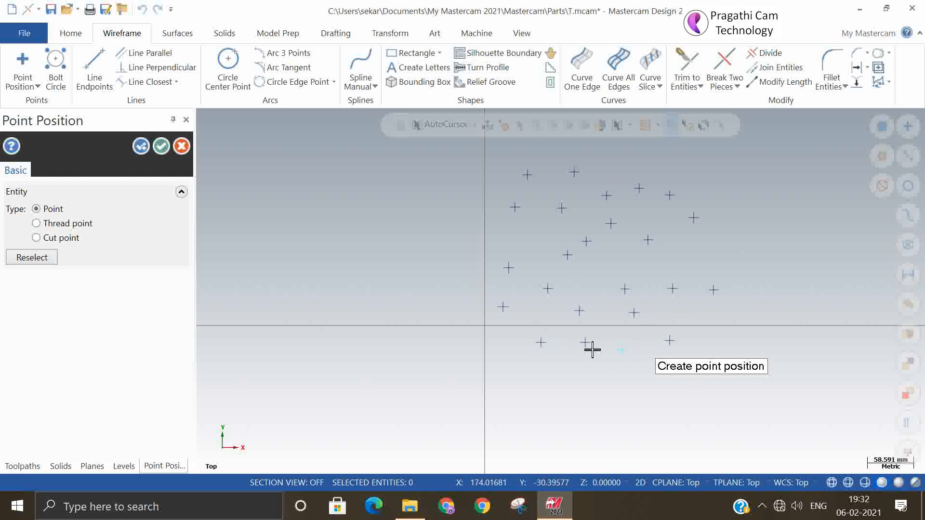
{"action": "left_click", "coordinate": [514, 341]}
{"action": "left_click", "coordinate": [705, 250]}
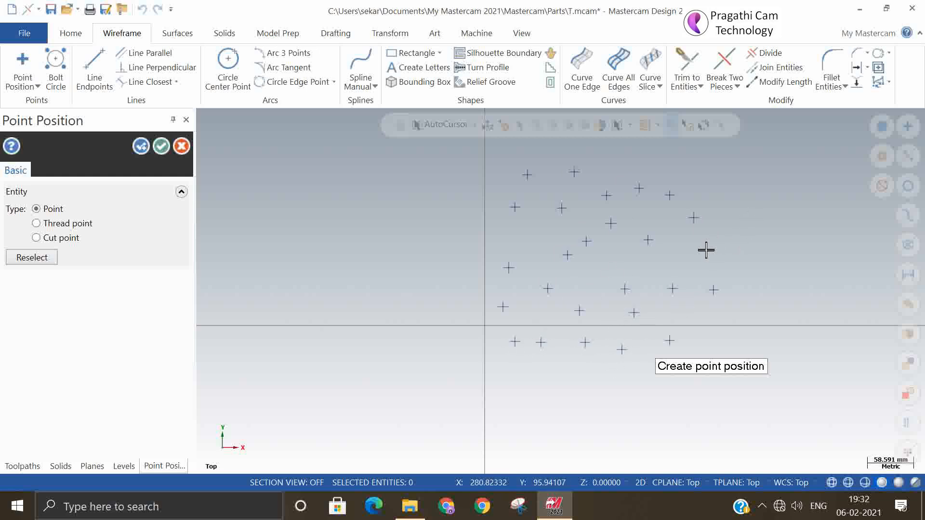
{"action": "left_click", "coordinate": [611, 269]}
{"action": "left_click", "coordinate": [624, 240]}
{"action": "left_click", "coordinate": [639, 220]}
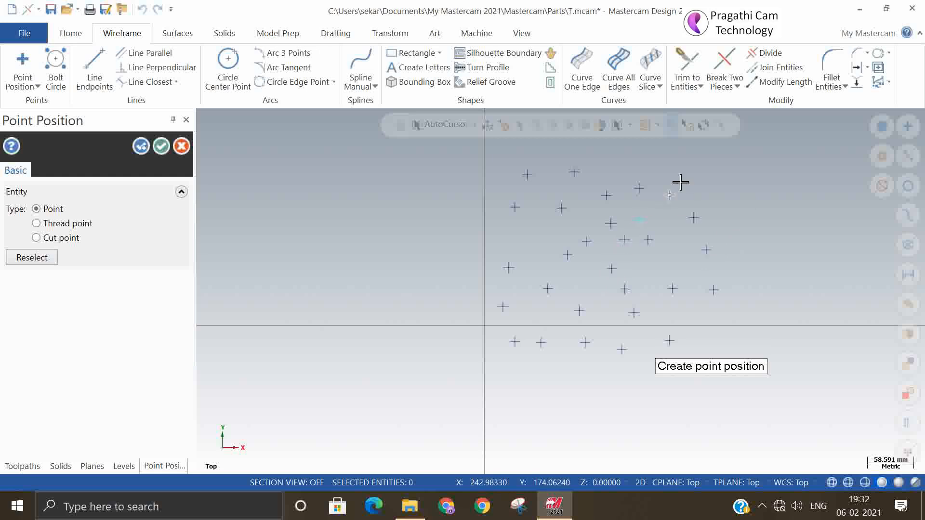
{"action": "left_click", "coordinate": [682, 177]}
{"action": "left_click", "coordinate": [630, 160]}
{"action": "left_click", "coordinate": [595, 164]}
{"action": "left_click", "coordinate": [740, 228]}
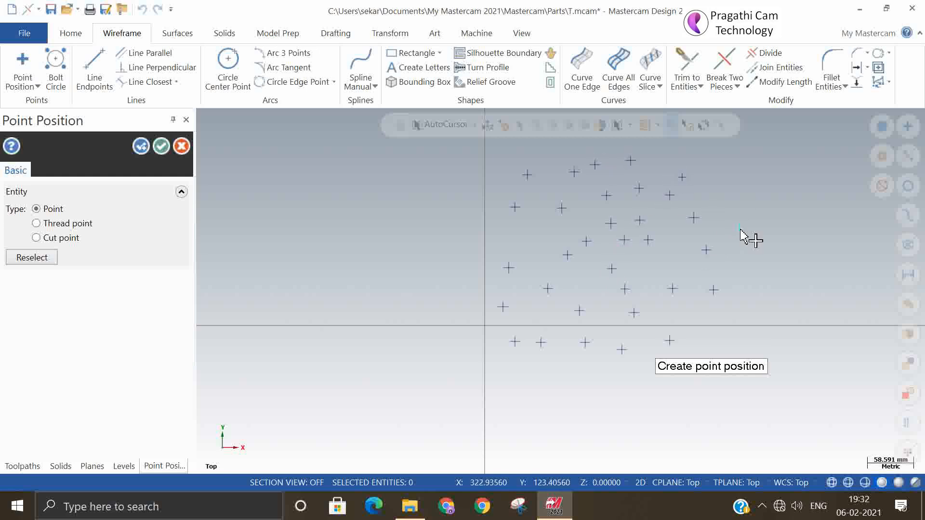
{"action": "left_click", "coordinate": [729, 342]}
{"action": "left_click", "coordinate": [702, 327]}
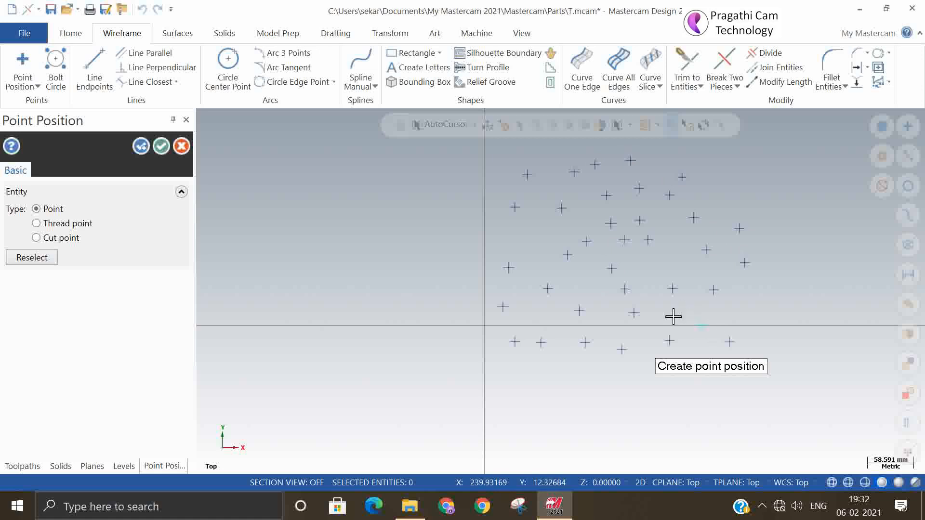
{"action": "left_click", "coordinate": [161, 146]}
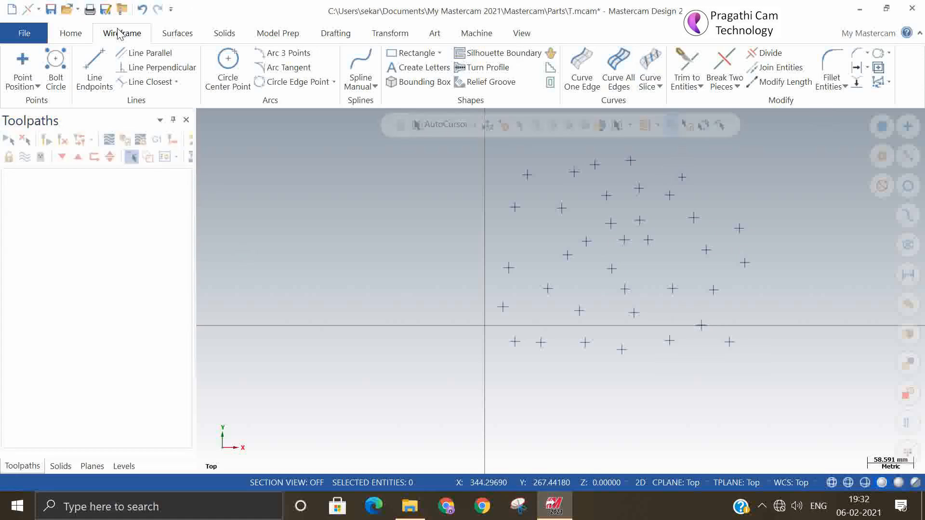
- Check the drawing's entity statistics to count the points, and dismiss the report
{"action": "left_click", "coordinate": [84, 34]}
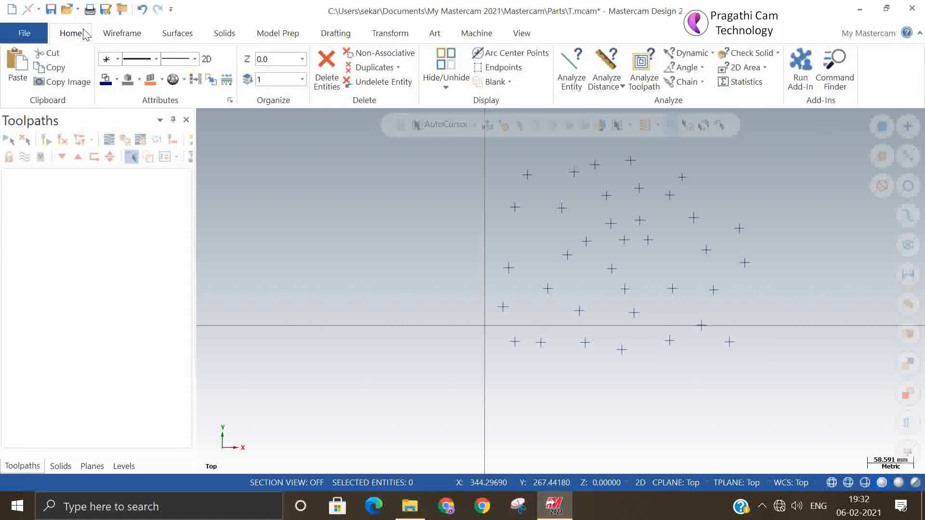
{"action": "left_click", "coordinate": [746, 82]}
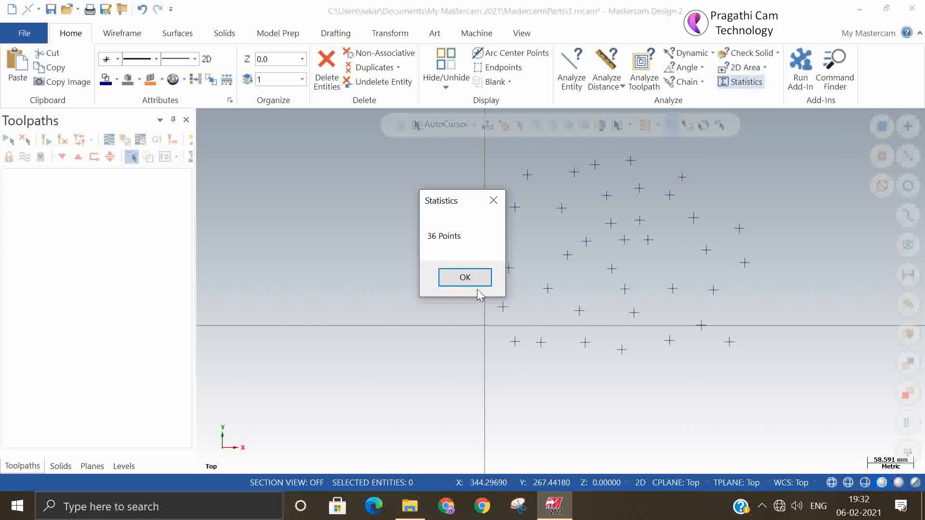
{"action": "left_click", "coordinate": [475, 271]}
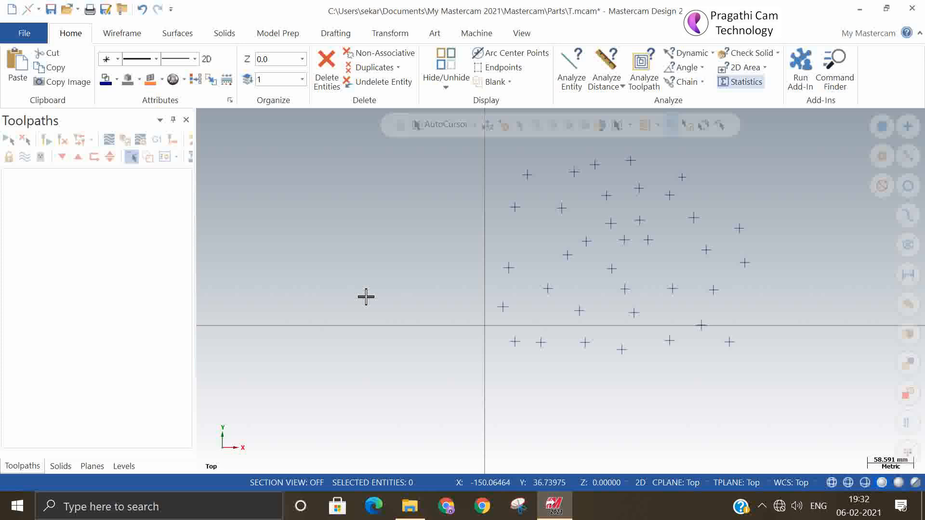
- Start saving a copy of the drawing to New folder on the Desktop
{"action": "left_click", "coordinate": [30, 40]}
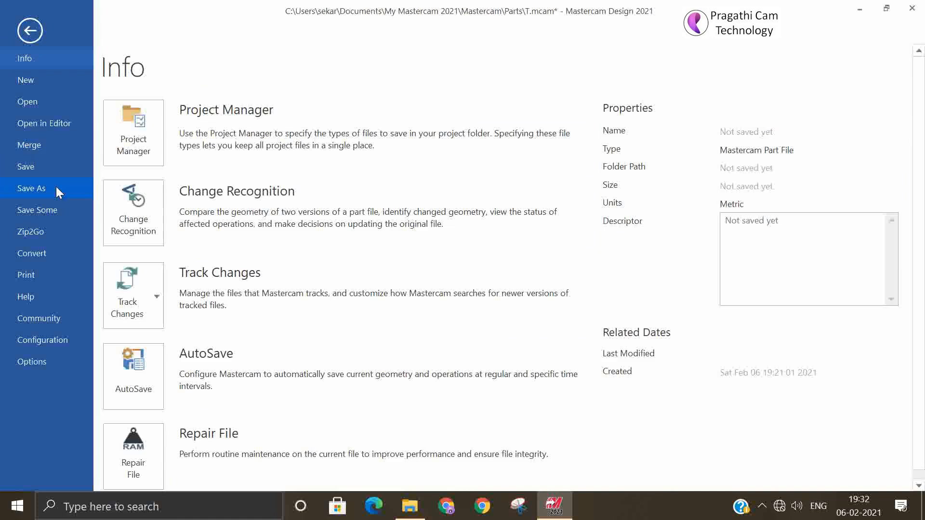
{"action": "left_click", "coordinate": [55, 187]}
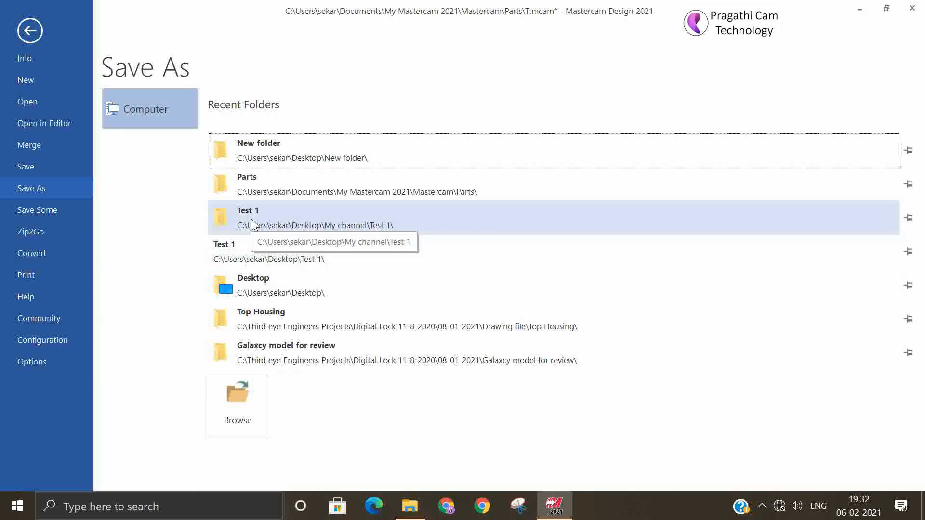
{"action": "left_click", "coordinate": [260, 146]}
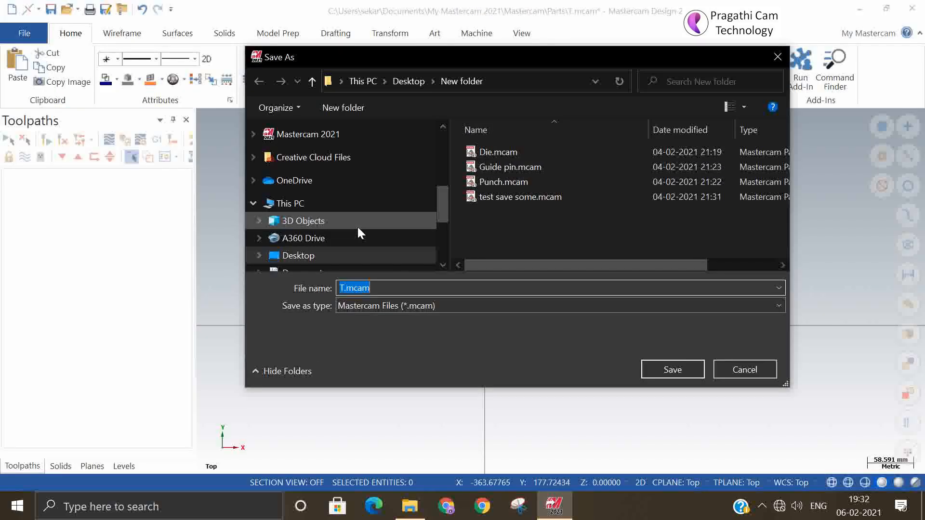
{"action": "left_click", "coordinate": [424, 302]}
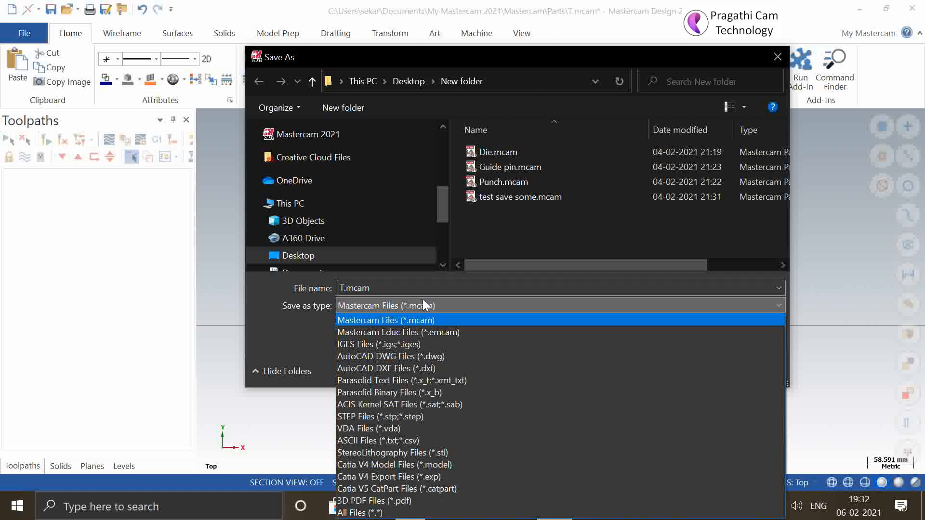
{"action": "left_click", "coordinate": [395, 441]}
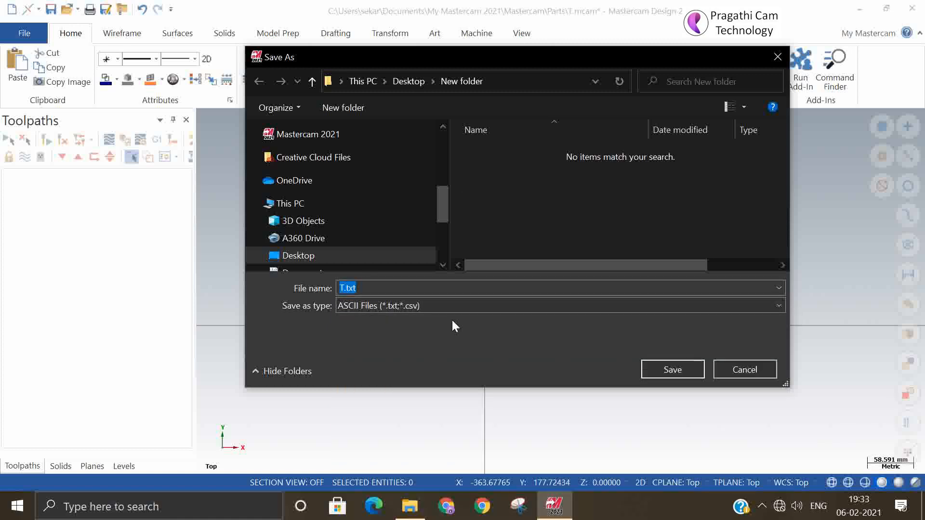
{"action": "key", "text": "Up"}
{"action": "key", "text": "Up"}
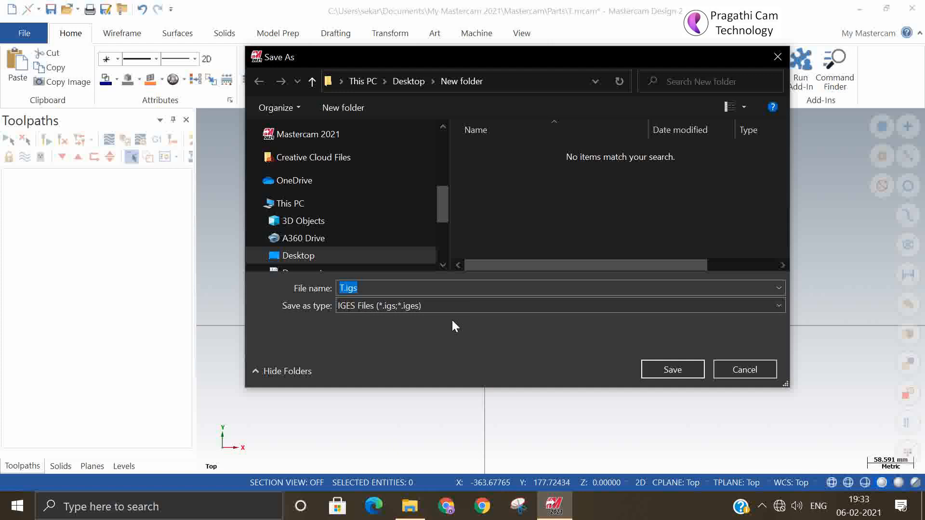
{"action": "key", "text": "Up"}
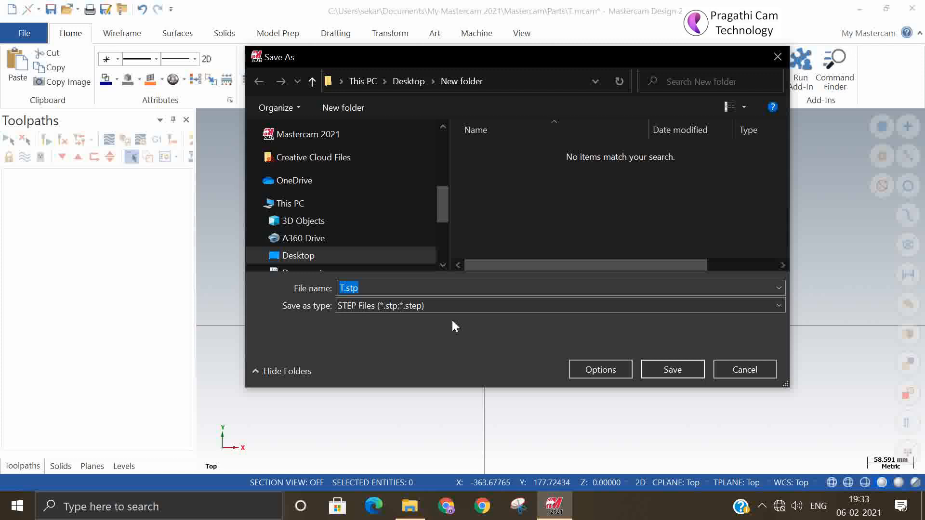
- Replace the name of the saved copy with "point test"
{"action": "left_click", "coordinate": [373, 286]}
{"action": "key", "text": "BackSpace"}
{"action": "key", "text": "BackSpace"}
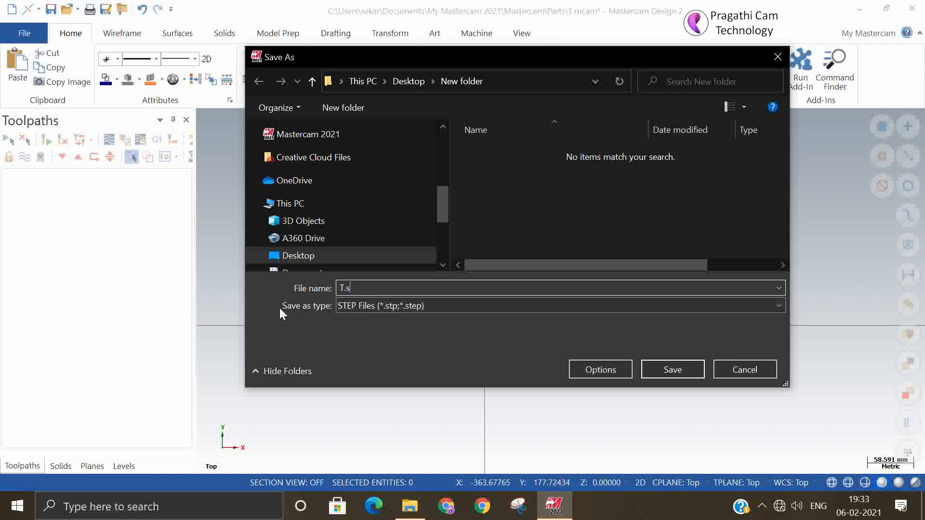
{"action": "key", "text": "BackSpace"}
{"action": "key", "text": "BackSpace"}
{"action": "key", "text": "BackSpace"}
{"action": "type", "text": "p"}
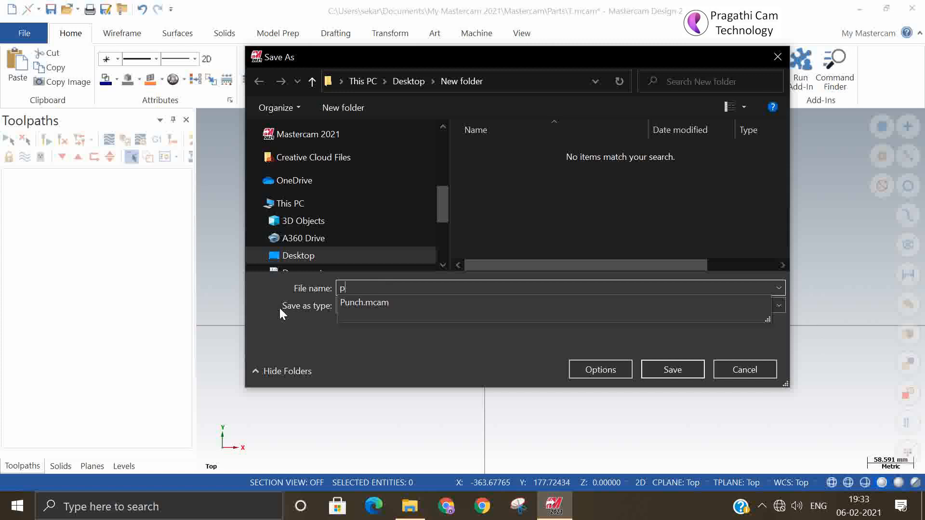
{"action": "type", "text": "oint "}
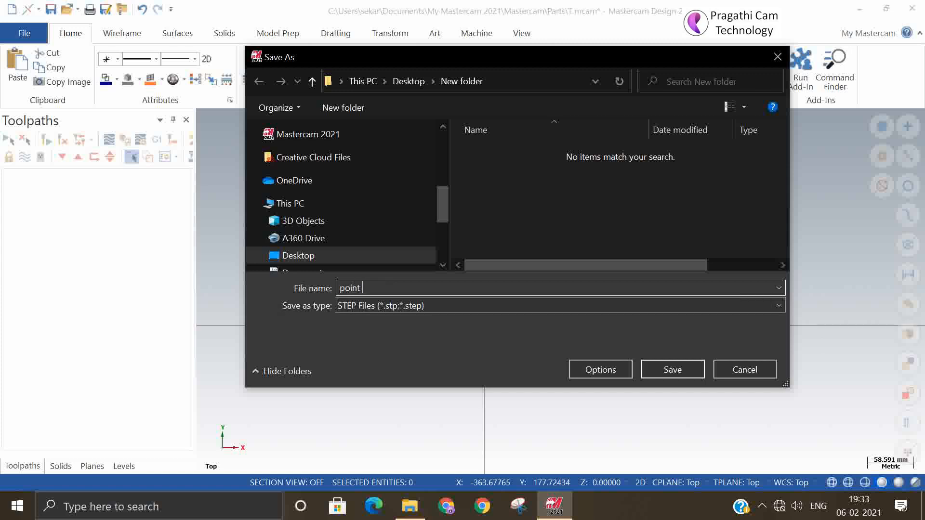
{"action": "type", "text": "test"}
- Set the file type to ASCII Files (*.txt;*.csv) and save the points as point test.txt
{"action": "left_click", "coordinate": [376, 307]}
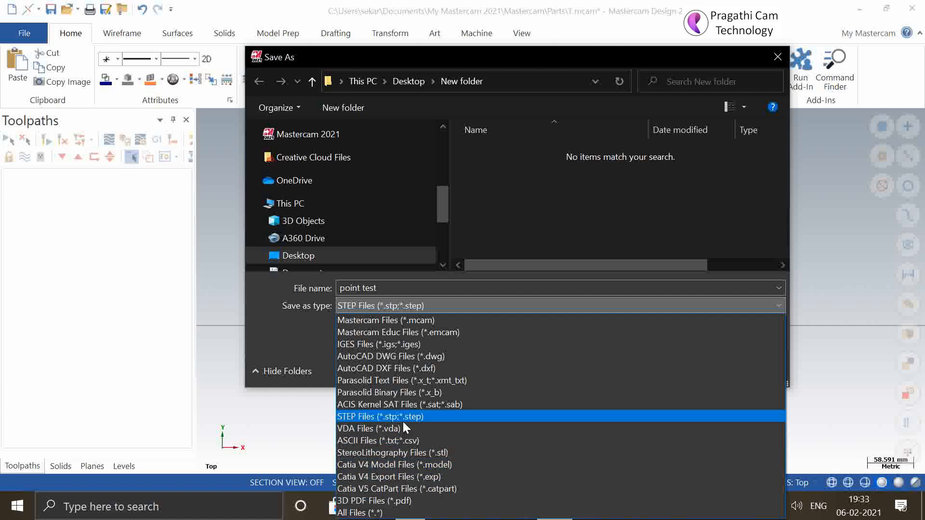
{"action": "left_click", "coordinate": [403, 440]}
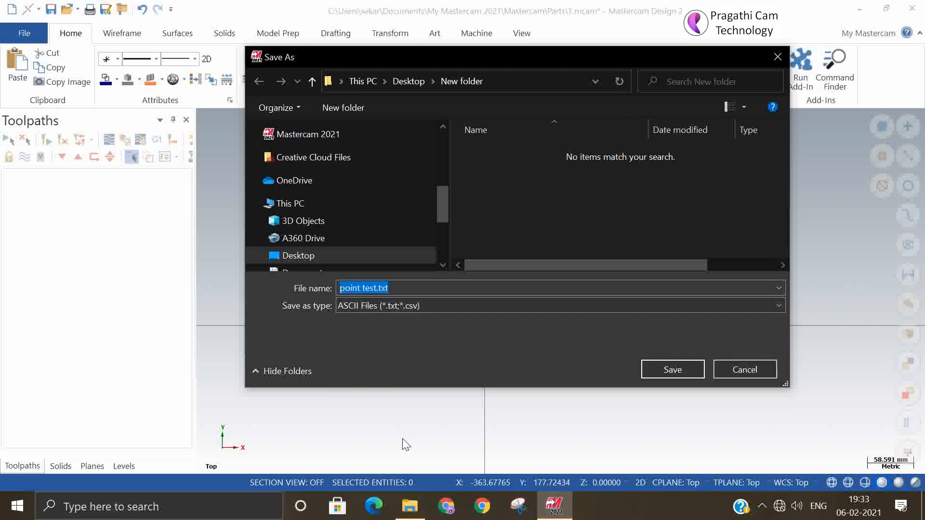
{"action": "left_click", "coordinate": [679, 371]}
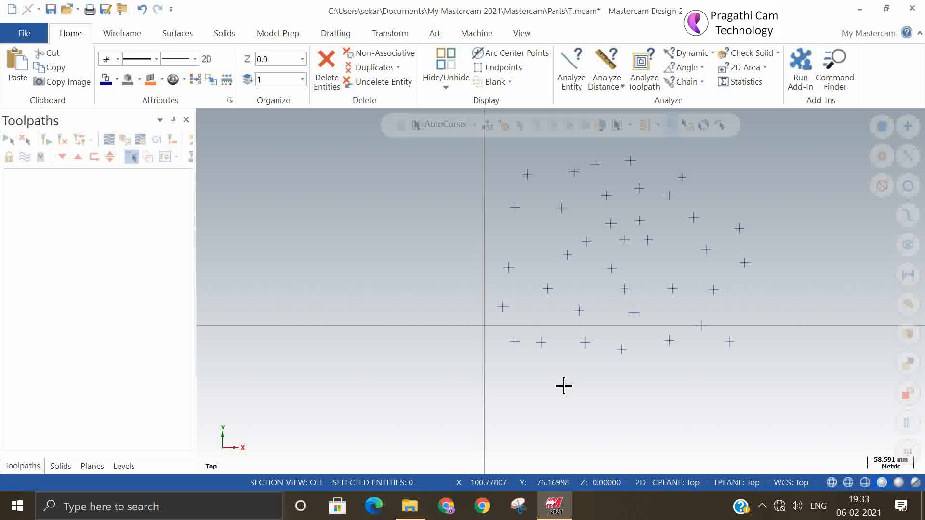
- Switch to New folder on the Desktop, open point test.txt in Notepad, and maximize it
{"action": "left_click", "coordinate": [859, 10]}
{"action": "double_click", "coordinate": [350, 241]}
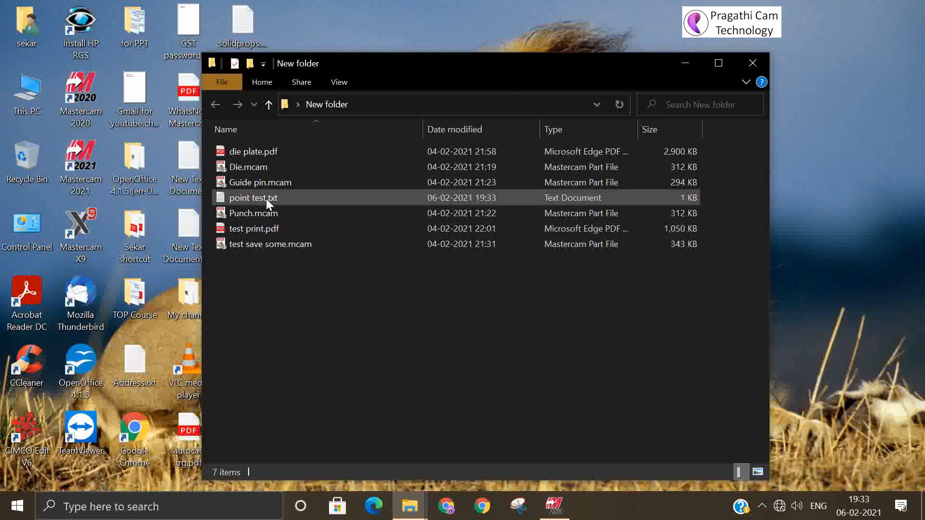
{"action": "double_click", "coordinate": [292, 197]}
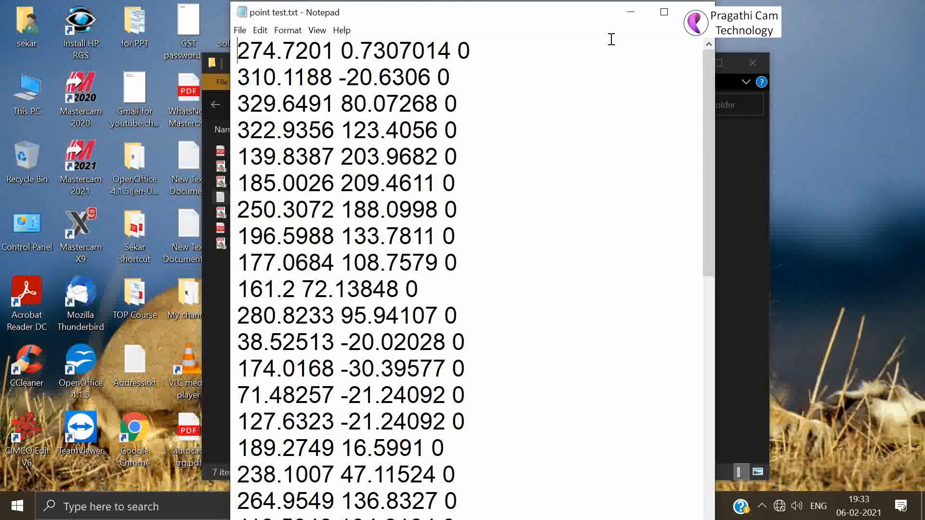
{"action": "left_click", "coordinate": [663, 13]}
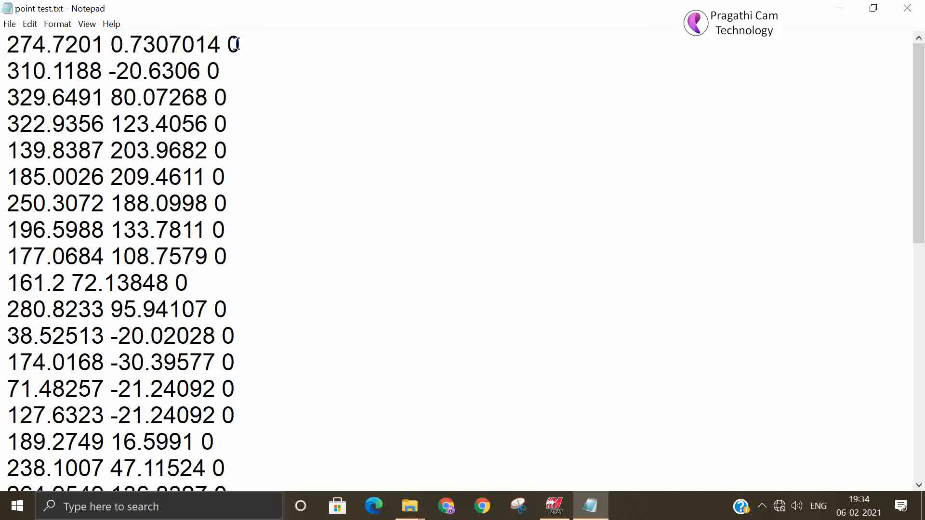
- Examine the X and Y coordinate values in the first three lines of point test.txt by highlighting them
{"action": "left_click_drag", "start_coordinate": [110, 46], "coordinate": [219, 48]}
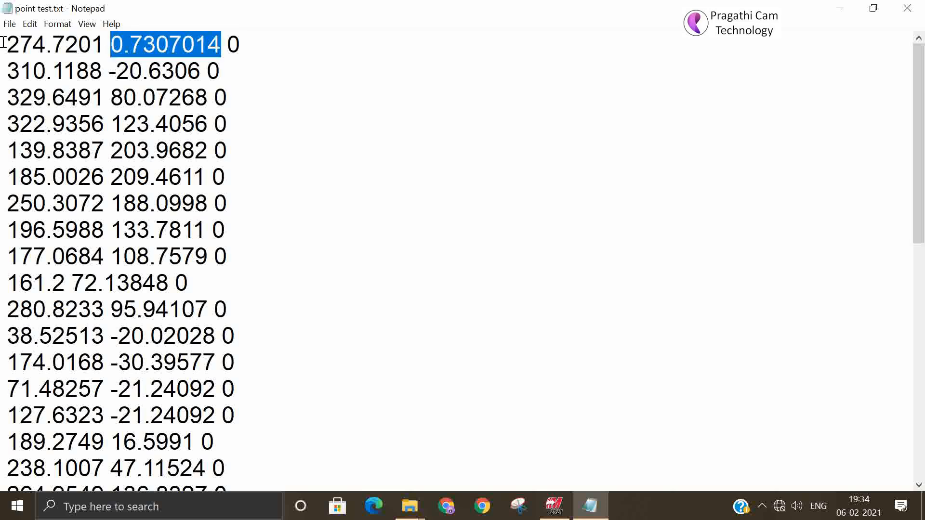
{"action": "left_click_drag", "start_coordinate": [3, 43], "coordinate": [201, 72]}
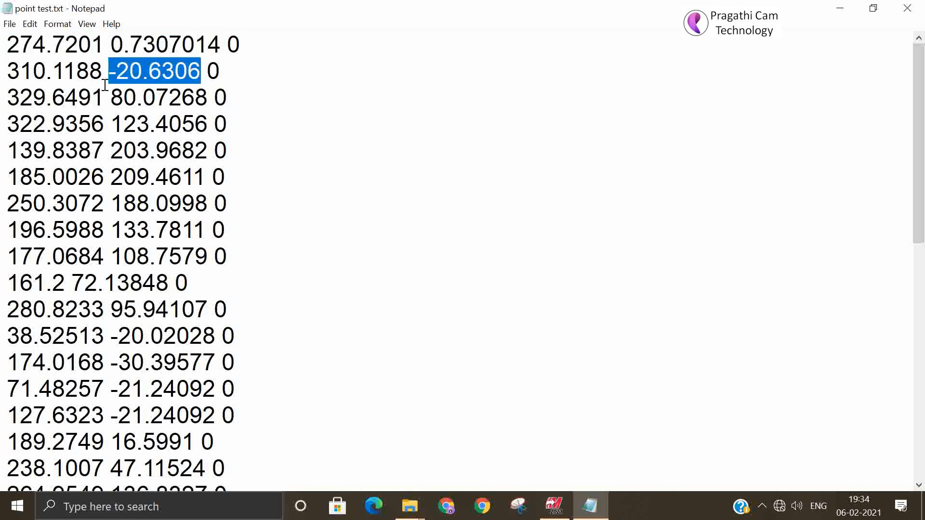
{"action": "left_click_drag", "start_coordinate": [7, 96], "coordinate": [195, 100]}
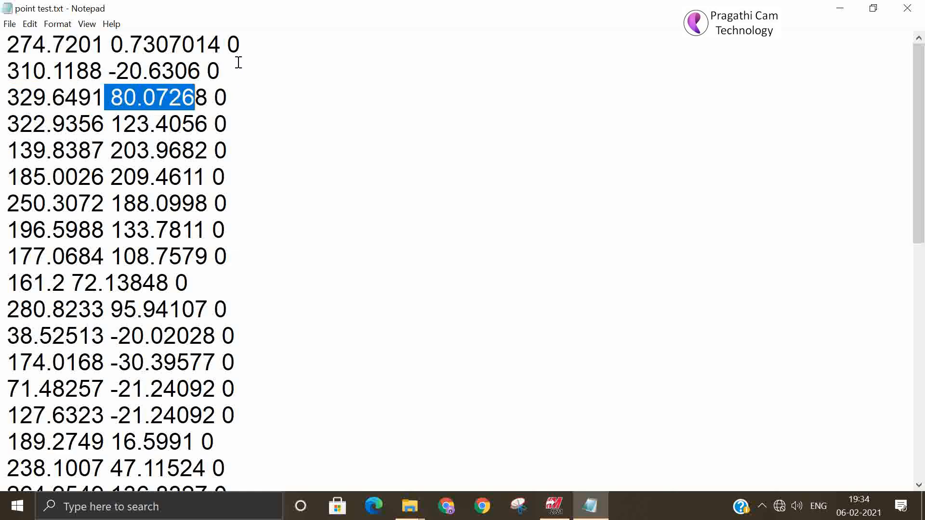
- Look through the full coordinate list in point test.txt, and close the text file and the New folder window
{"action": "scroll", "coordinate": [318, 311], "scroll_direction": "down", "scroll_amount": 4}
{"action": "scroll", "coordinate": [320, 303], "scroll_direction": "up", "scroll_amount": 4}
{"action": "scroll", "coordinate": [330, 291], "scroll_direction": "down", "scroll_amount": 7}
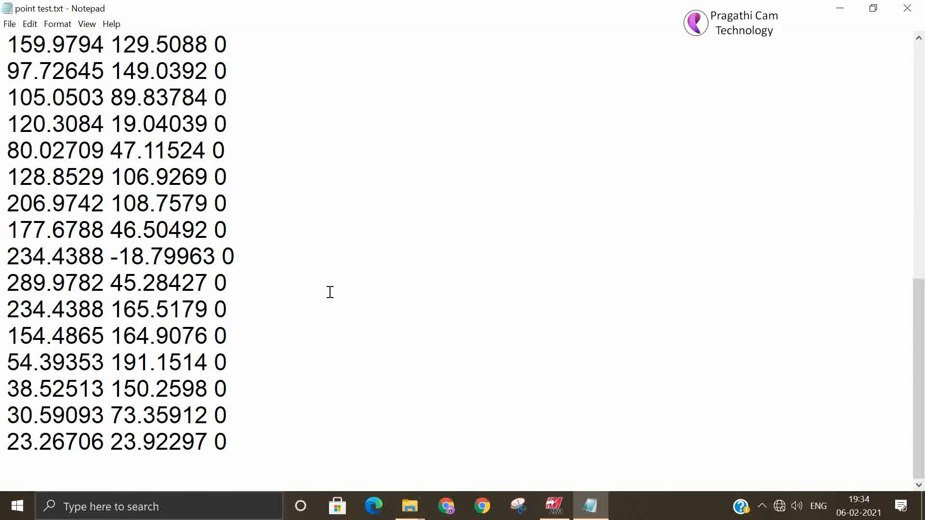
{"action": "scroll", "coordinate": [329, 292], "scroll_direction": "up", "scroll_amount": 6}
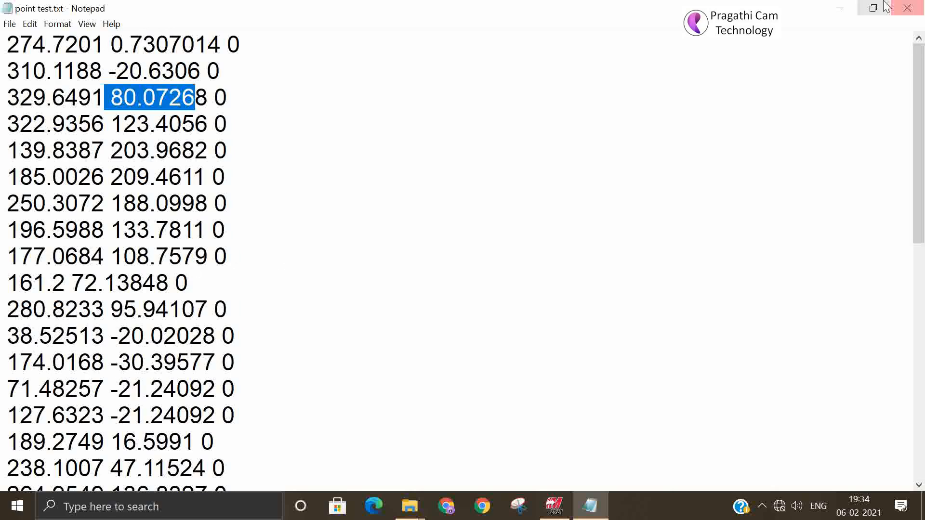
{"action": "left_click", "coordinate": [908, 8]}
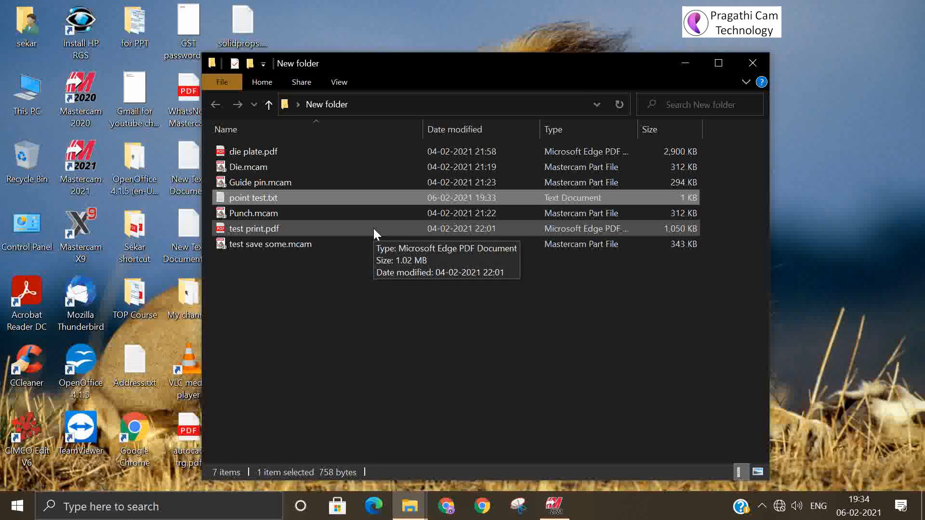
{"action": "left_click", "coordinate": [753, 63]}
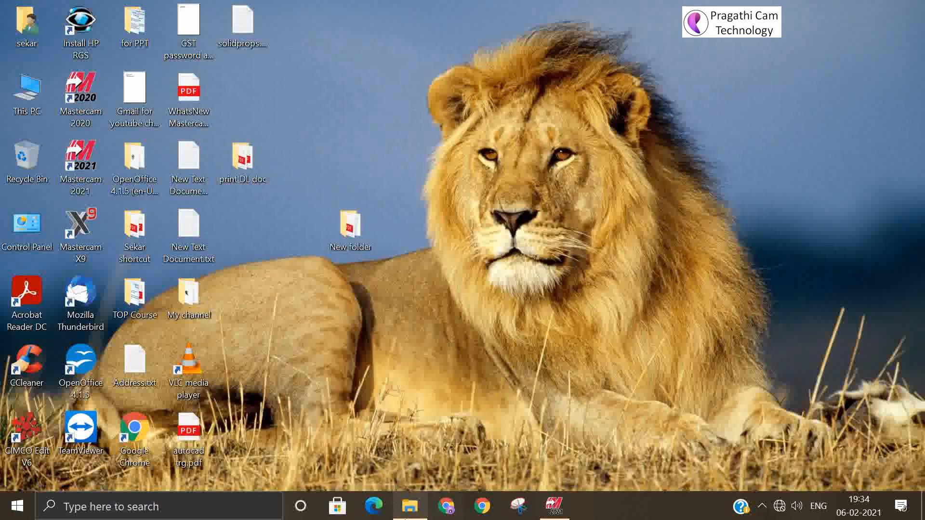
- Switch to Mastercam and start a new part file without saving the changes to T.mcam
{"action": "left_click", "coordinate": [553, 511]}
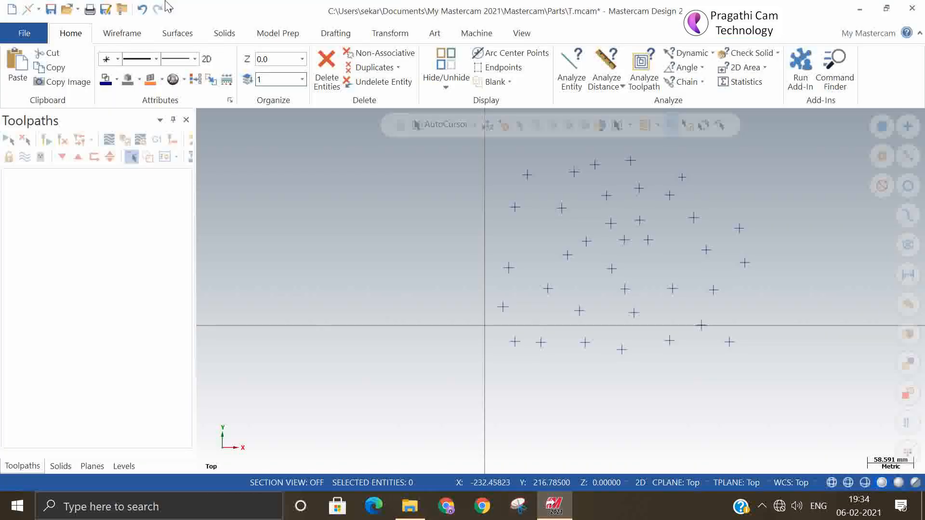
{"action": "left_click", "coordinate": [12, 9]}
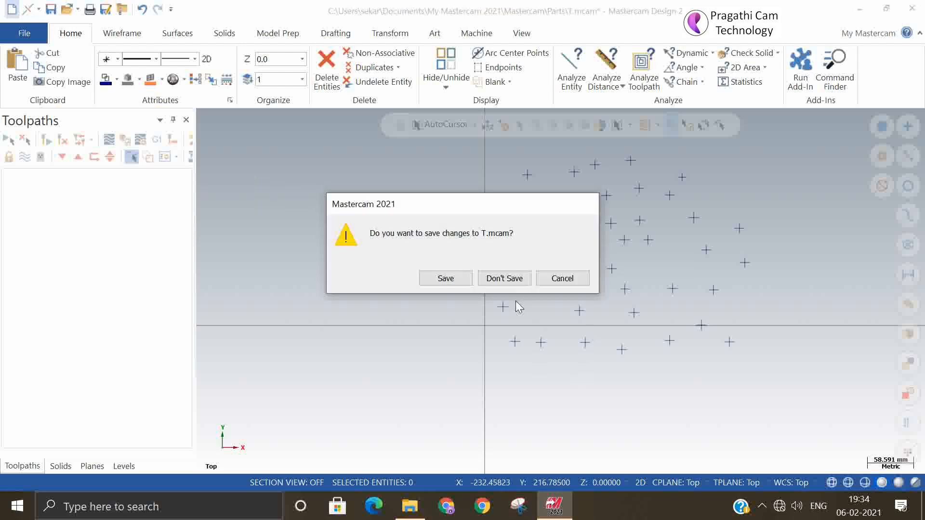
{"action": "left_click", "coordinate": [505, 279]}
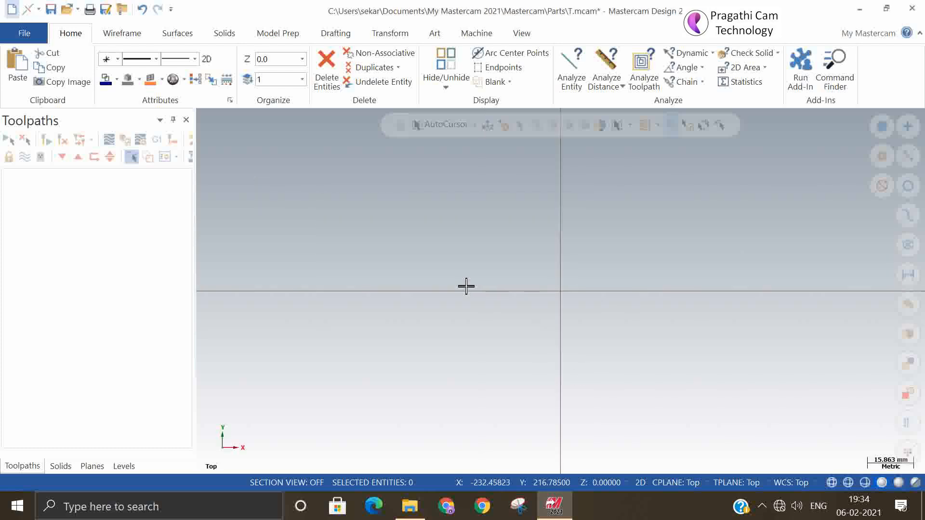
- Start opening a file from New folder on the Desktop
{"action": "left_click", "coordinate": [36, 36]}
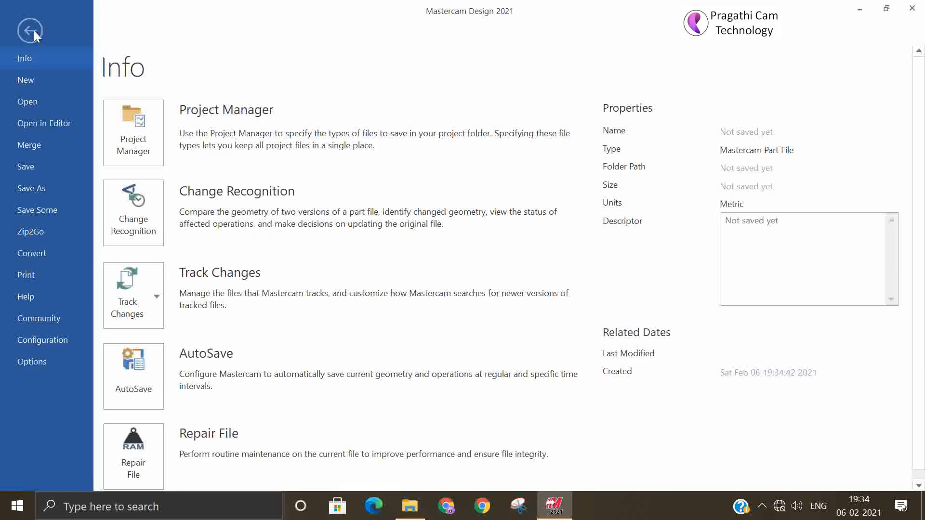
{"action": "left_click", "coordinate": [50, 192]}
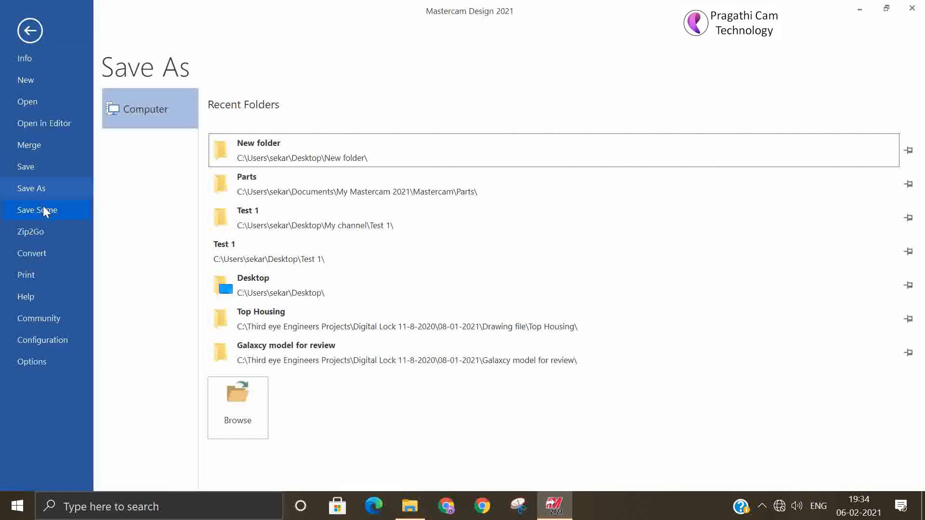
{"action": "left_click", "coordinate": [47, 103]}
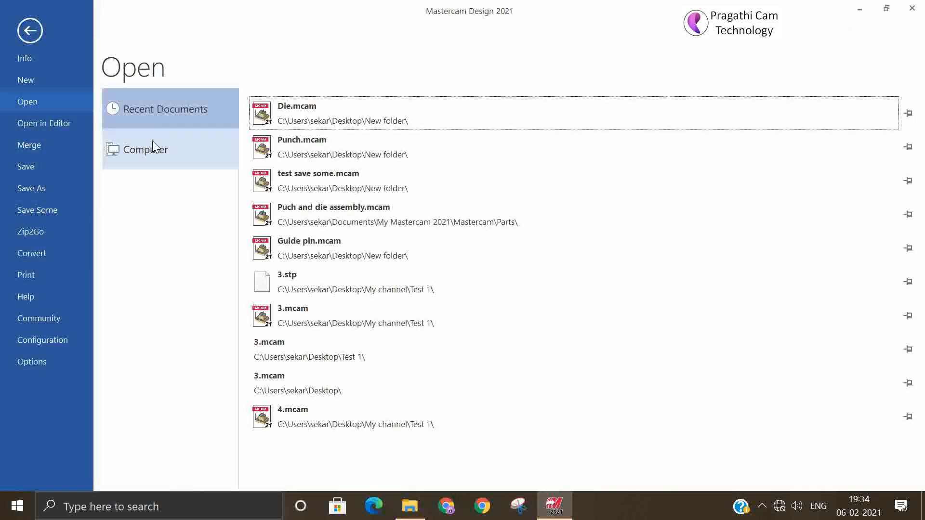
{"action": "left_click", "coordinate": [149, 150]}
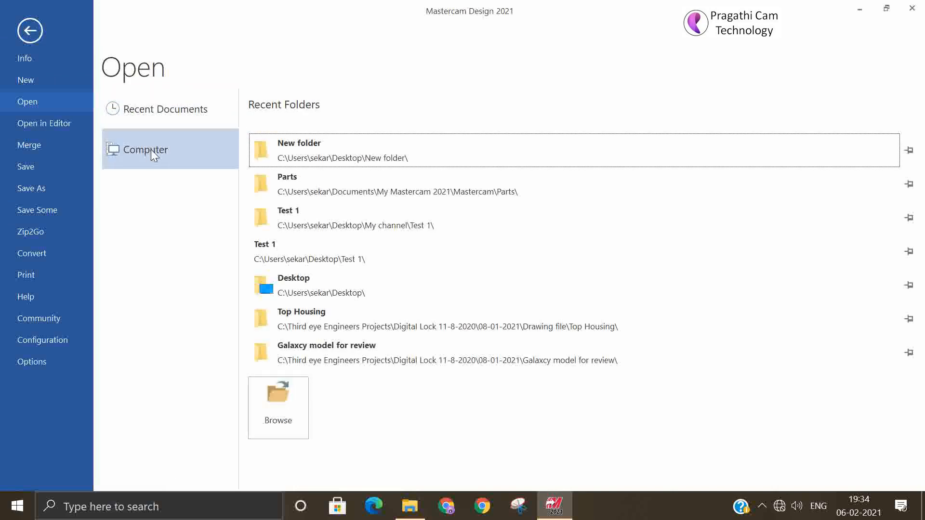
{"action": "left_click", "coordinate": [318, 164]}
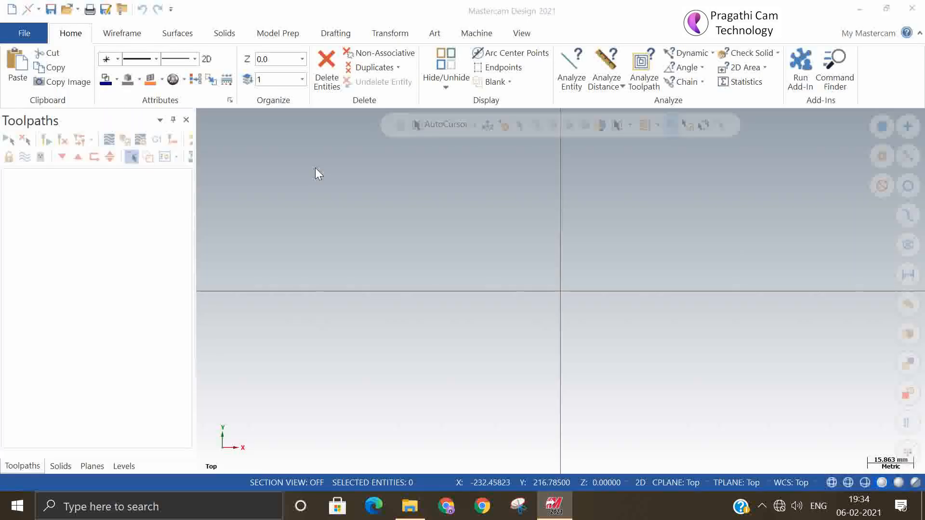
{"action": "key", "text": "ctrl+o"}
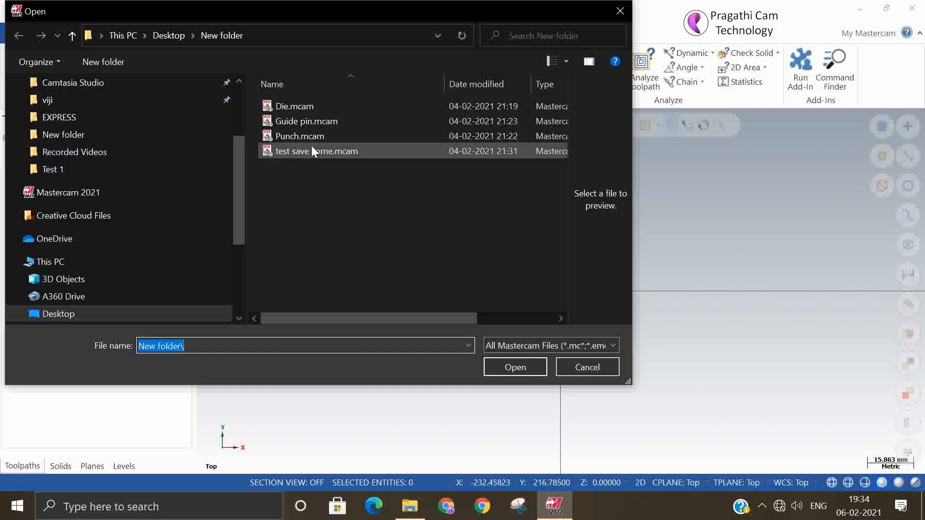
- Filter the files by ASCII Files (*.txt;*.csv), select point test.txt, and widen the dialog to preview its coordinates
{"action": "left_click", "coordinate": [510, 346]}
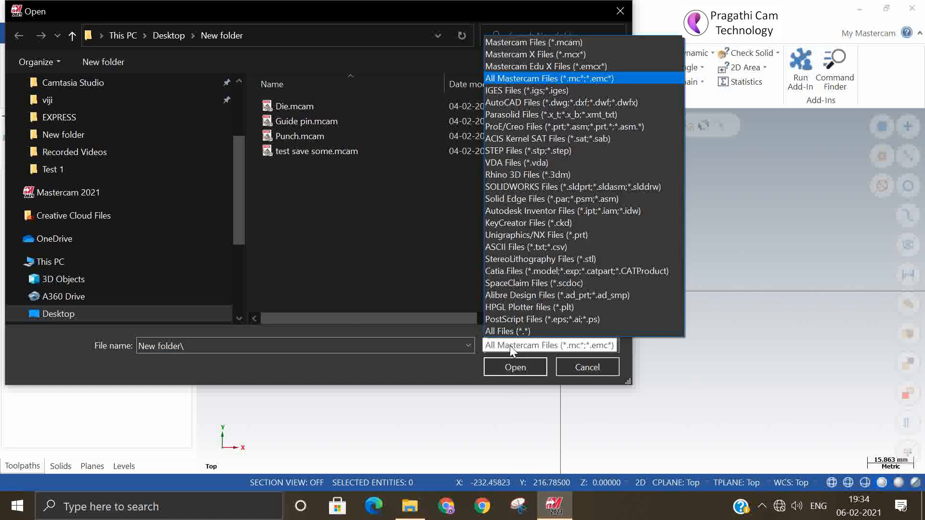
{"action": "left_click", "coordinate": [529, 246]}
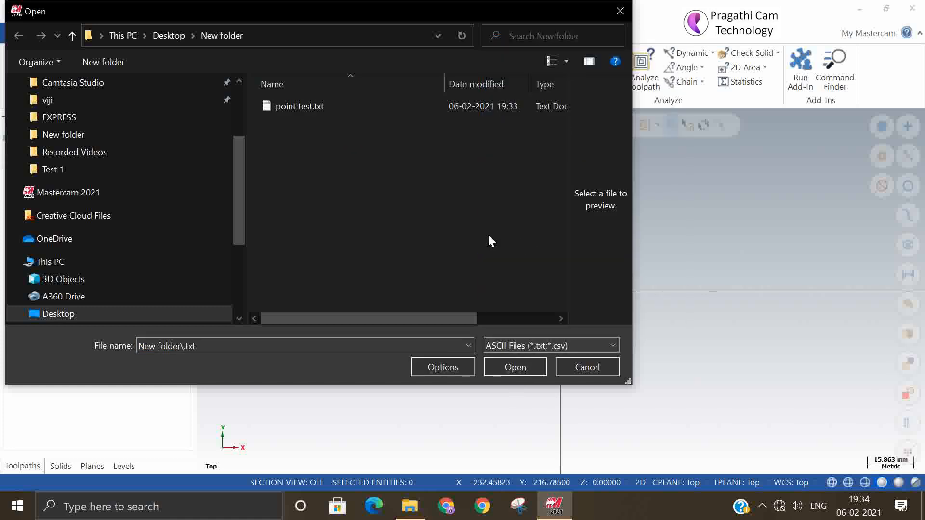
{"action": "left_click", "coordinate": [317, 107]}
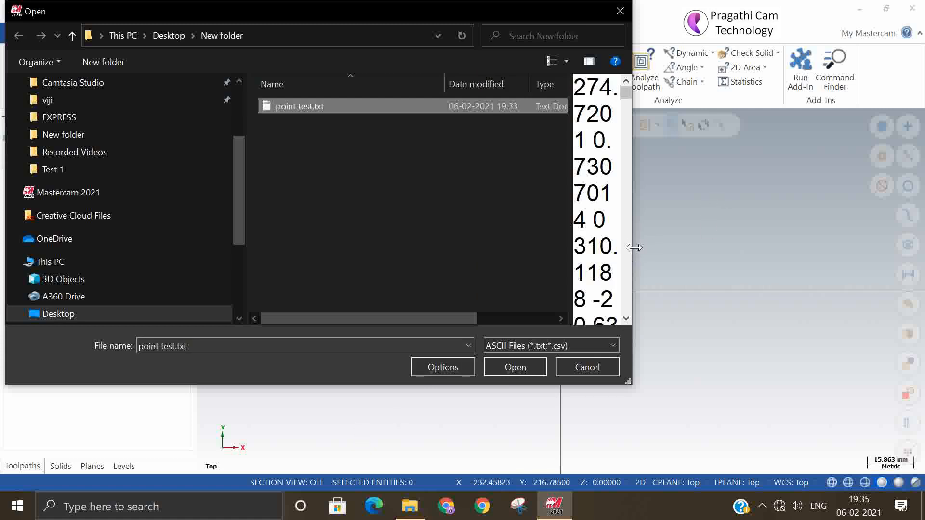
{"action": "left_click_drag", "start_coordinate": [633, 247], "coordinate": [757, 254]}
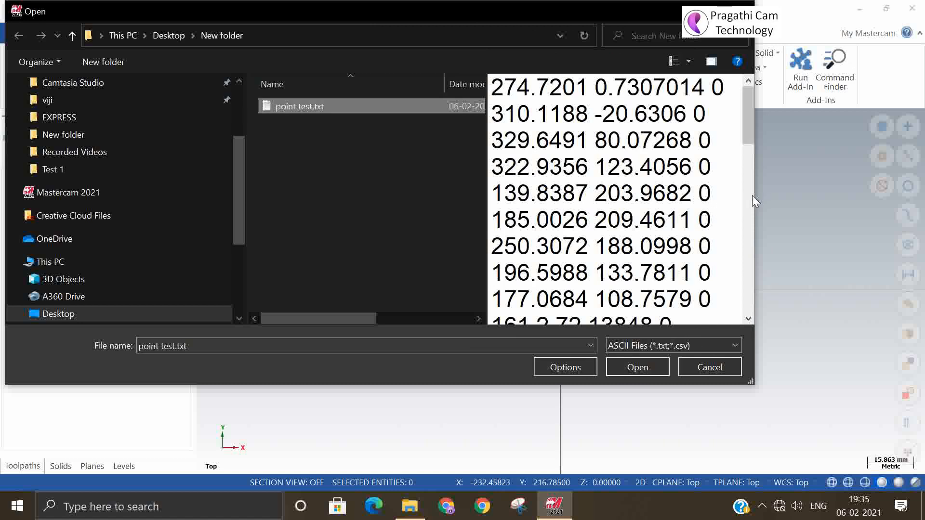
{"action": "left_click_drag", "start_coordinate": [756, 196], "coordinate": [677, 212]}
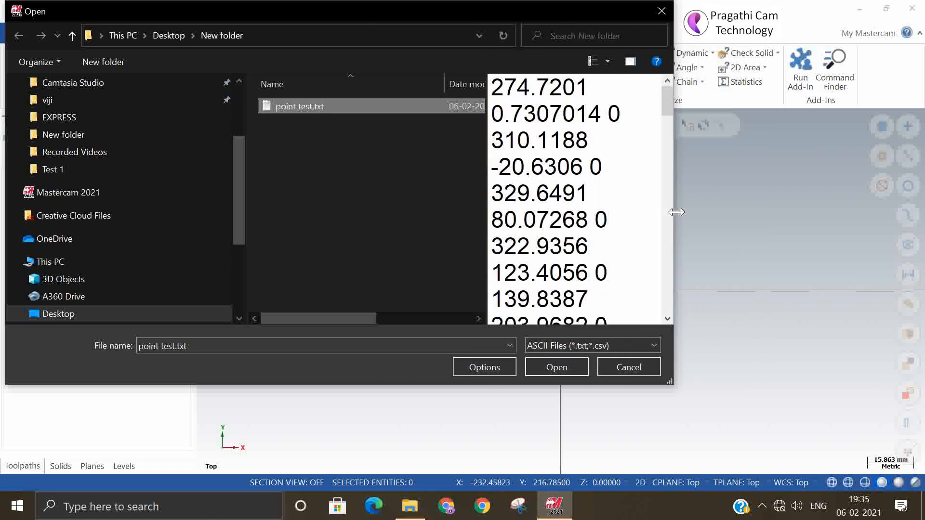
- Keep Points as the entity type in the ASCII read options and open point test.txt
{"action": "left_click", "coordinate": [503, 370]}
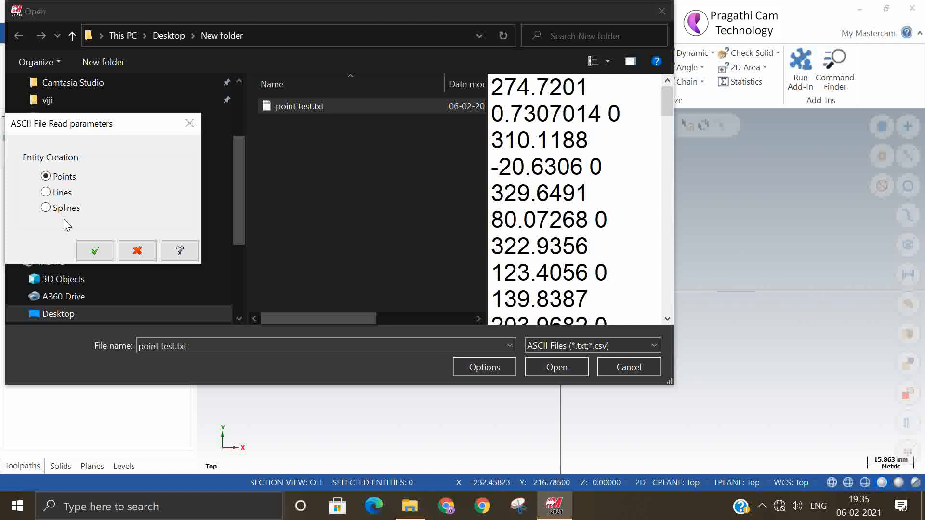
{"action": "left_click", "coordinate": [97, 251]}
{"action": "left_click", "coordinate": [556, 370]}
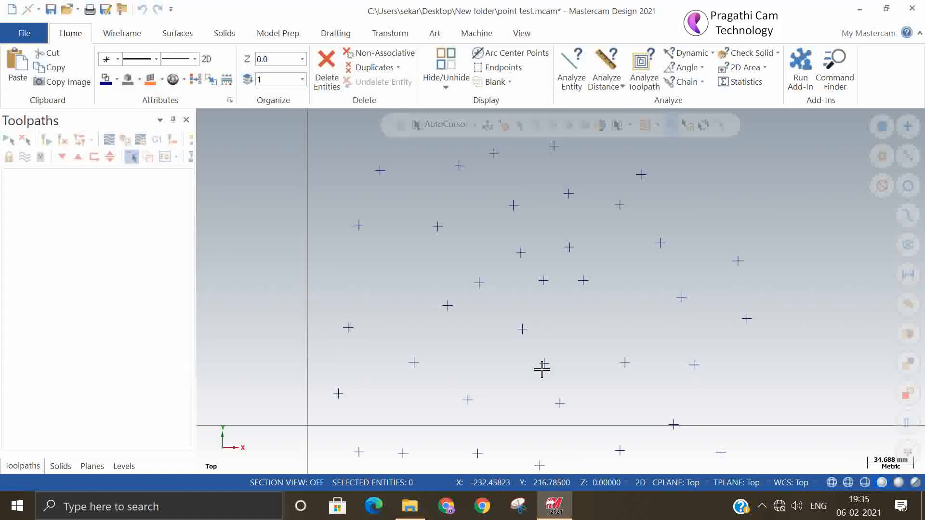
- Select all the imported points and delete them
{"action": "scroll", "coordinate": [451, 281], "scroll_direction": "down", "scroll_amount": 4}
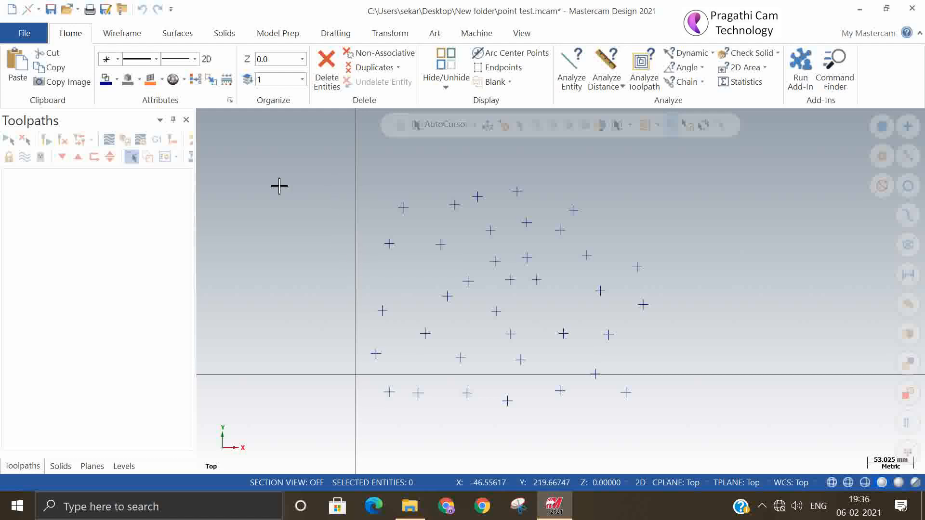
{"action": "left_click_drag", "start_coordinate": [318, 160], "coordinate": [708, 455]}
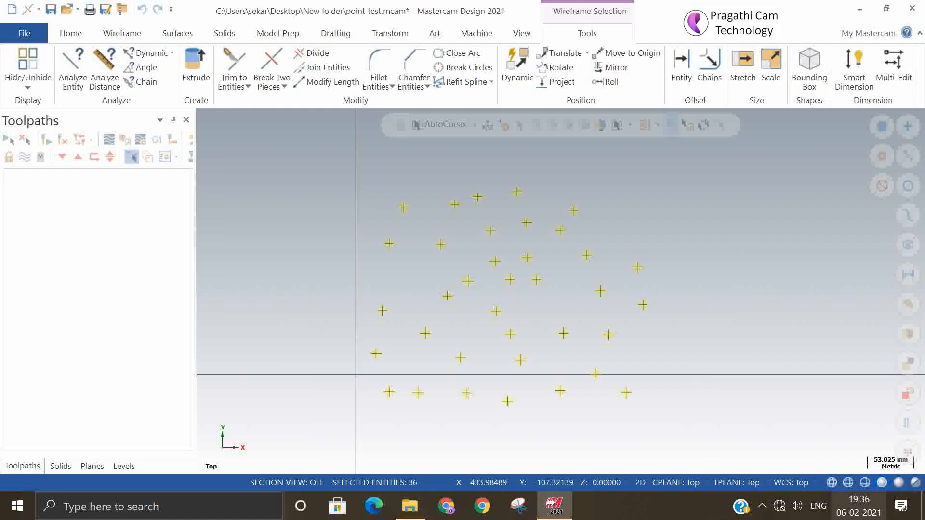
{"action": "key", "text": "Delete"}
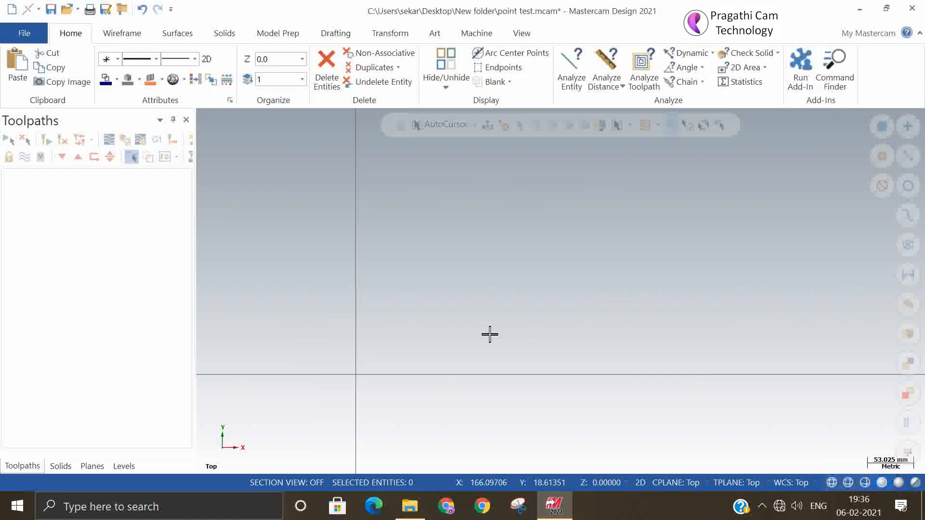
- View the available point creation commands, including the description of Point Dynamic
{"action": "left_click", "coordinate": [135, 39]}
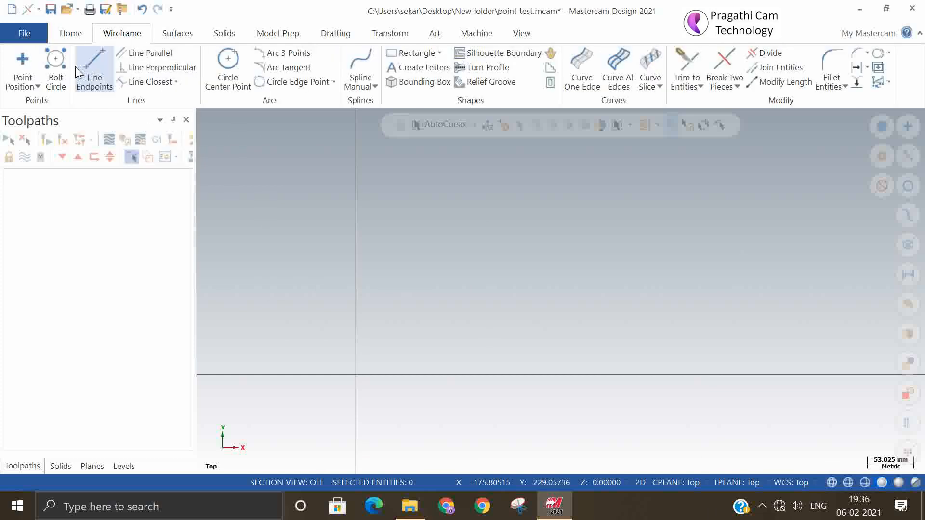
{"action": "left_click", "coordinate": [35, 86]}
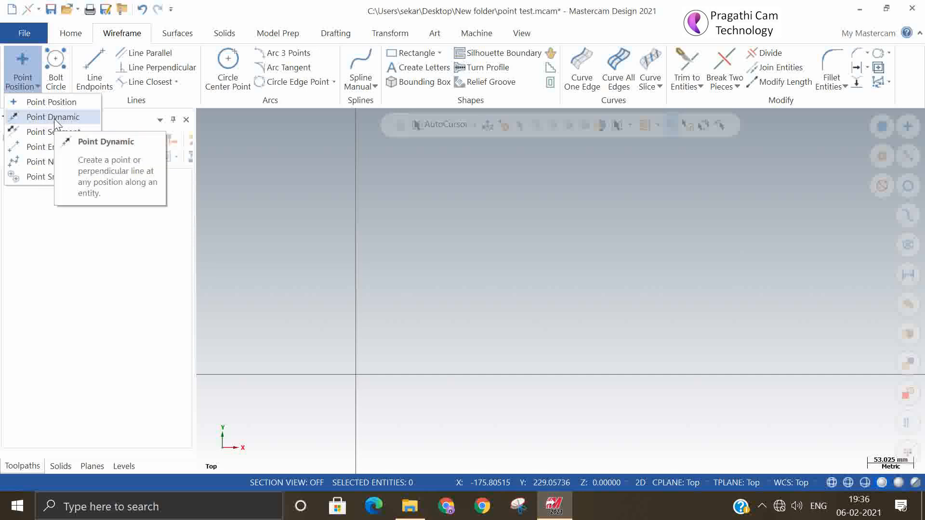
{"action": "left_click", "coordinate": [423, 207]}
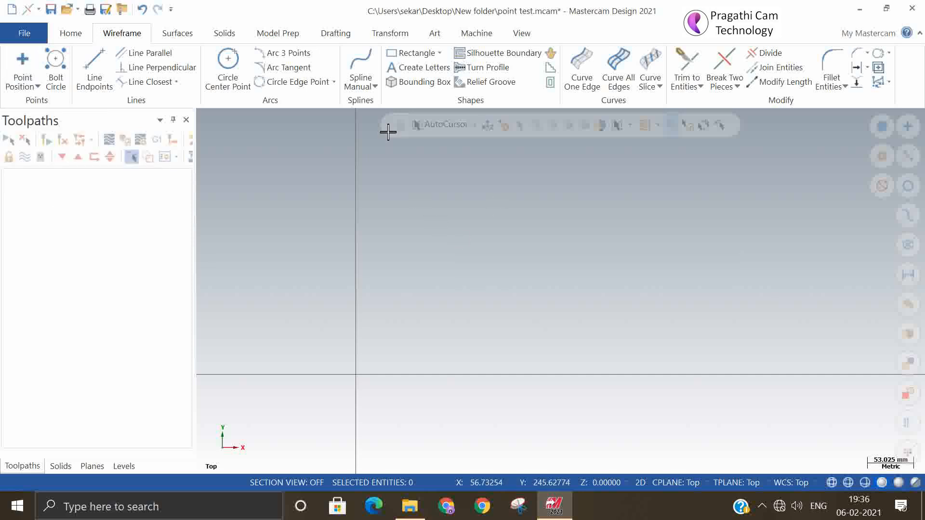
- Draw a wavy manual spline through six freehand points, starting at the origin and extending in the positive X direction
{"action": "left_click", "coordinate": [363, 68]}
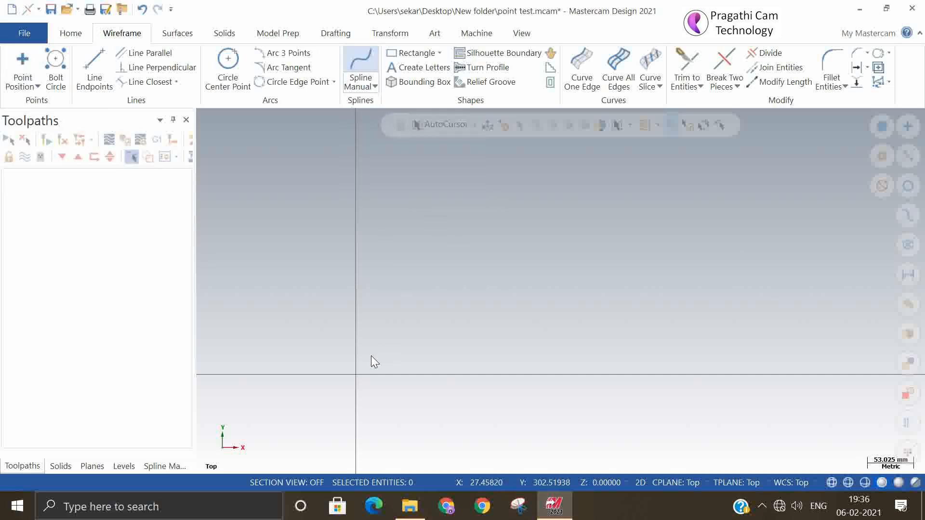
{"action": "left_click", "coordinate": [359, 375]}
{"action": "left_click", "coordinate": [403, 313]}
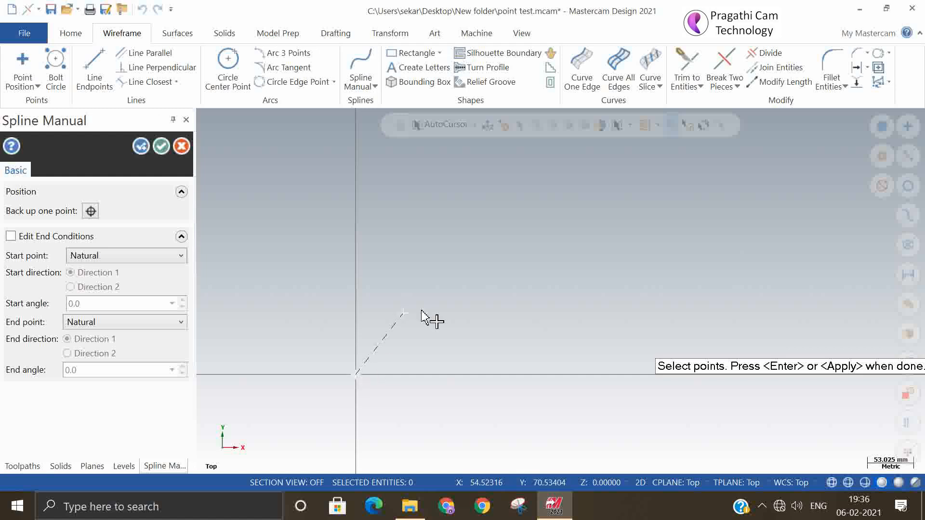
{"action": "left_click", "coordinate": [505, 308]}
{"action": "left_click", "coordinate": [640, 370]}
{"action": "left_click", "coordinate": [672, 264]}
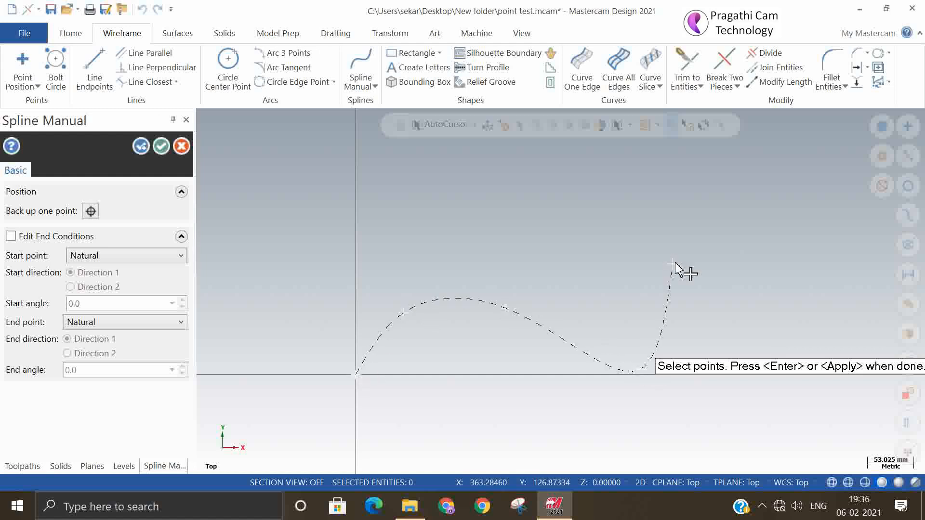
{"action": "left_click", "coordinate": [779, 255]}
{"action": "left_click", "coordinate": [166, 149]}
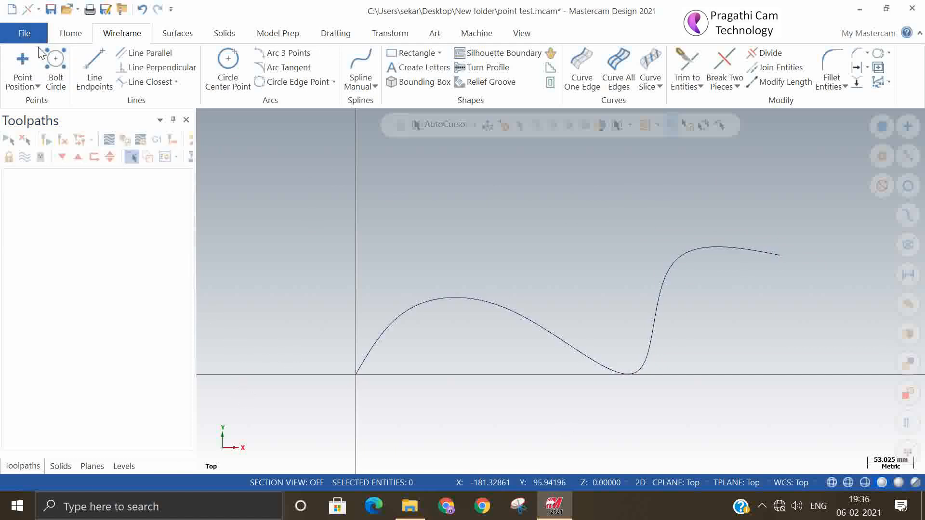
- Use Point Dynamic on the wavy spline to place points along it from near the origin to its far end
{"action": "left_click", "coordinate": [35, 86]}
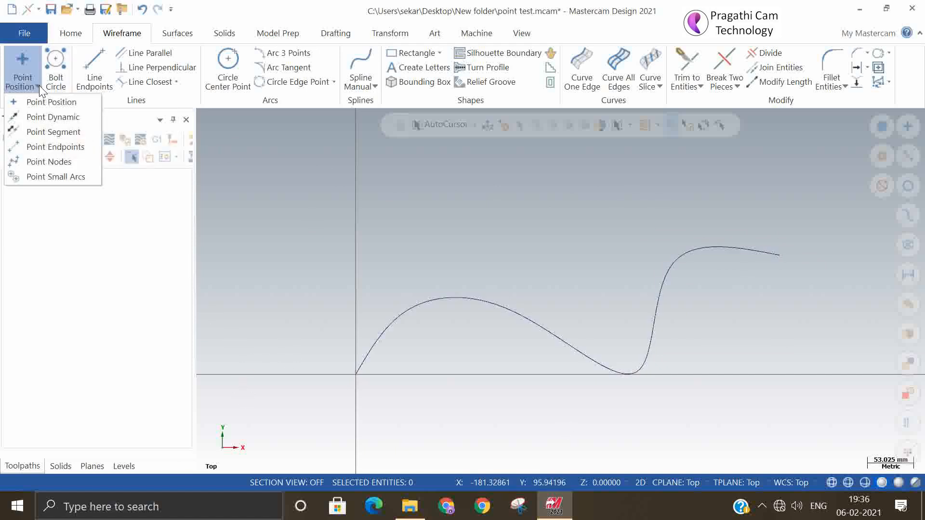
{"action": "left_click", "coordinate": [50, 117]}
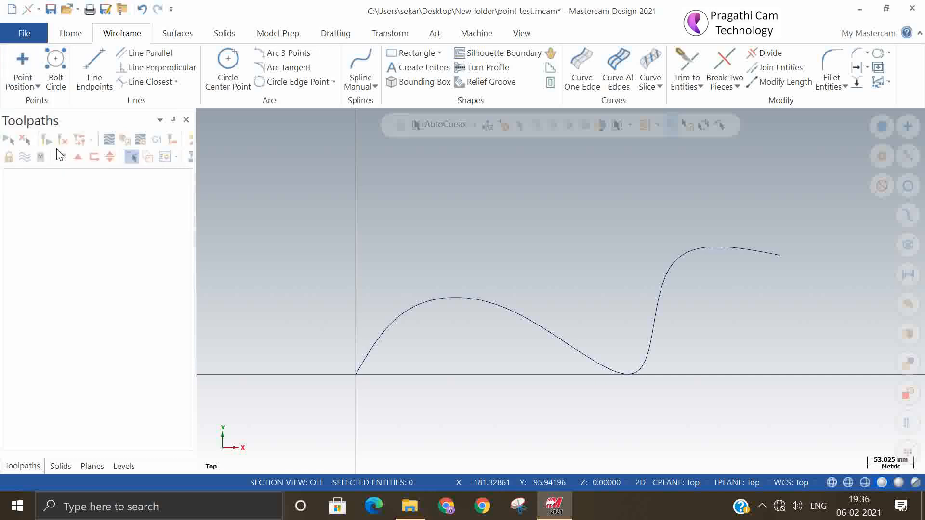
{"action": "left_click", "coordinate": [359, 365]}
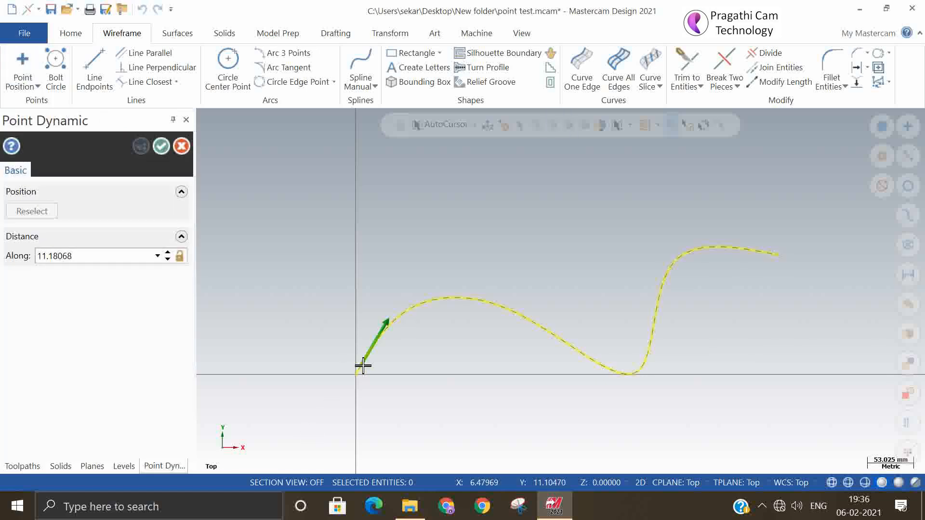
{"action": "left_click", "coordinate": [379, 342]}
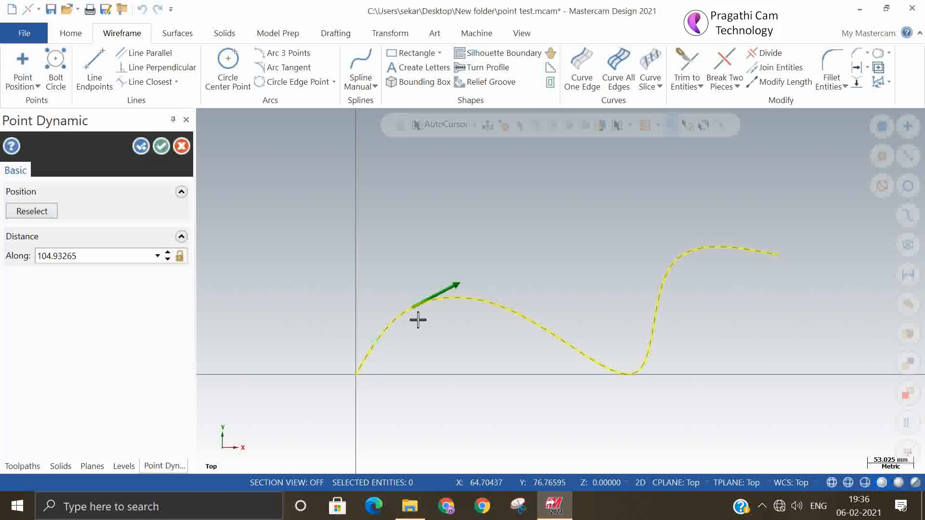
{"action": "left_click", "coordinate": [415, 312]}
{"action": "left_click", "coordinate": [572, 398]}
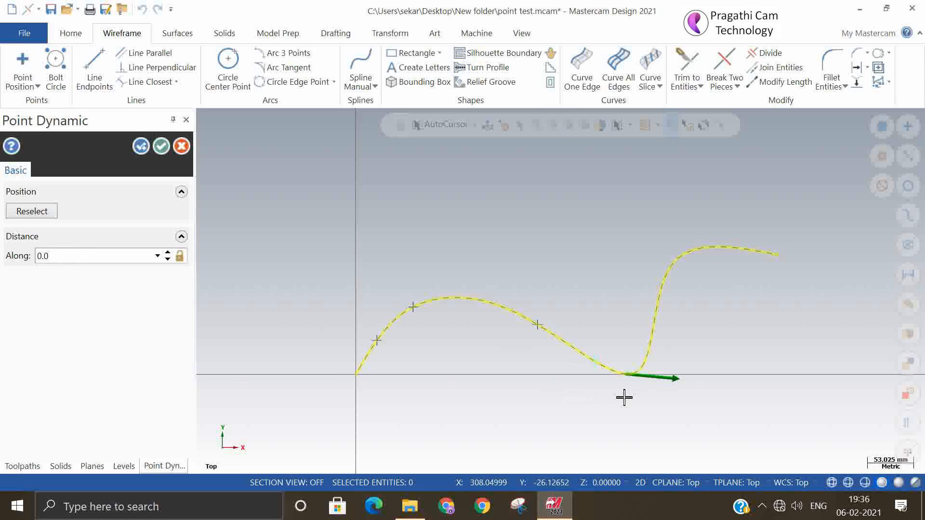
{"action": "left_click", "coordinate": [625, 398]}
{"action": "left_click", "coordinate": [652, 394]}
{"action": "left_click", "coordinate": [668, 352]}
{"action": "left_click", "coordinate": [668, 332]}
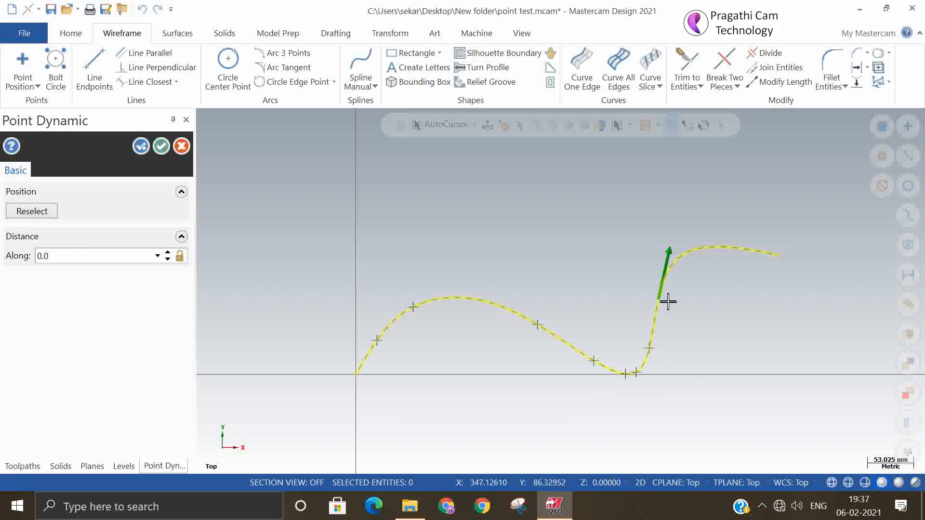
{"action": "left_click", "coordinate": [667, 302]}
{"action": "left_click", "coordinate": [701, 268]}
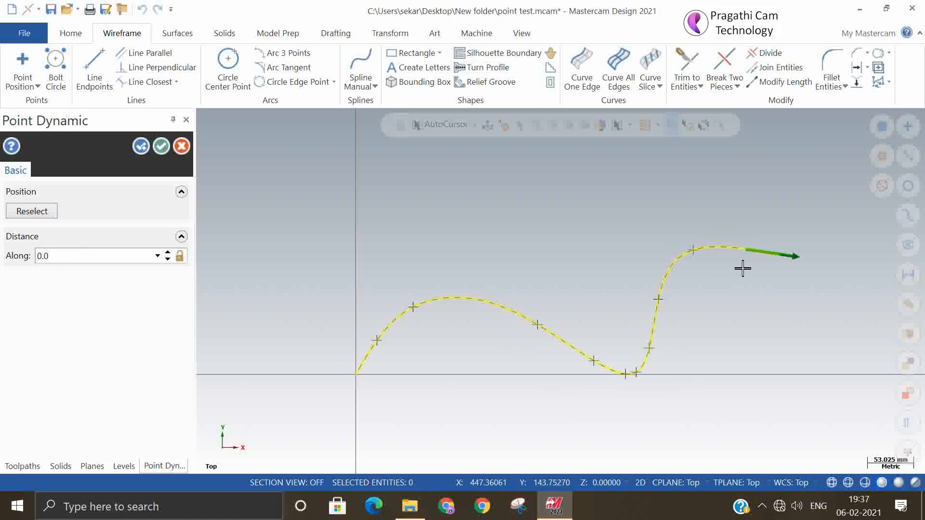
{"action": "left_click", "coordinate": [767, 285]}
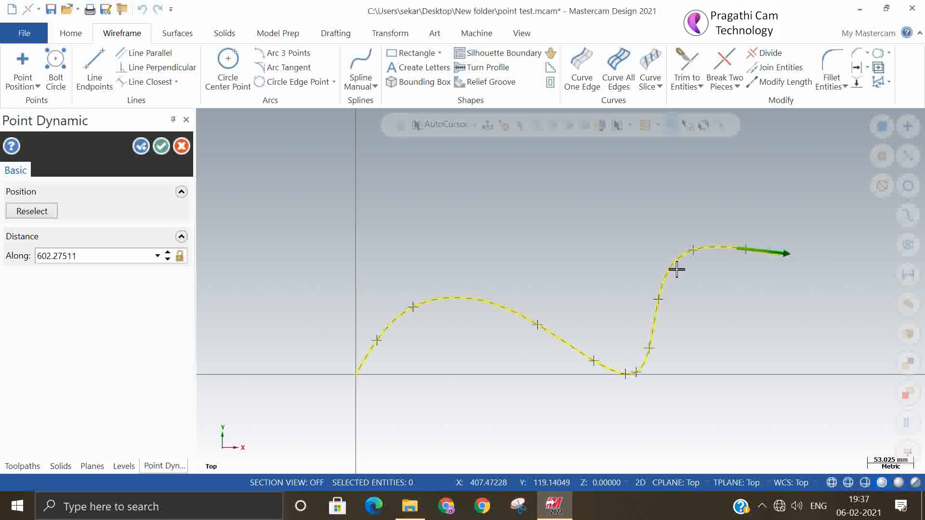
- Fill the gaps between the existing points on the spline with more dynamic points, including one at its start, and finish the command
{"action": "left_click", "coordinate": [465, 340]}
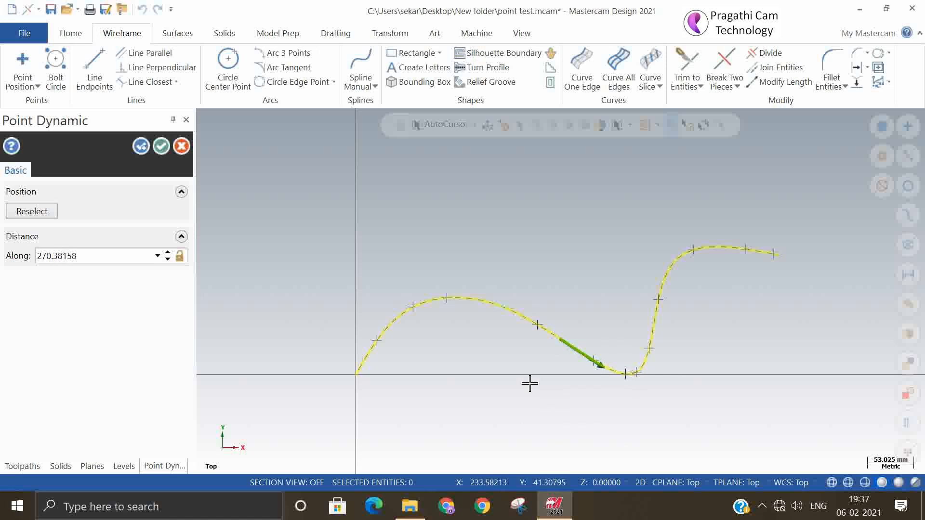
{"action": "left_click", "coordinate": [531, 382]}
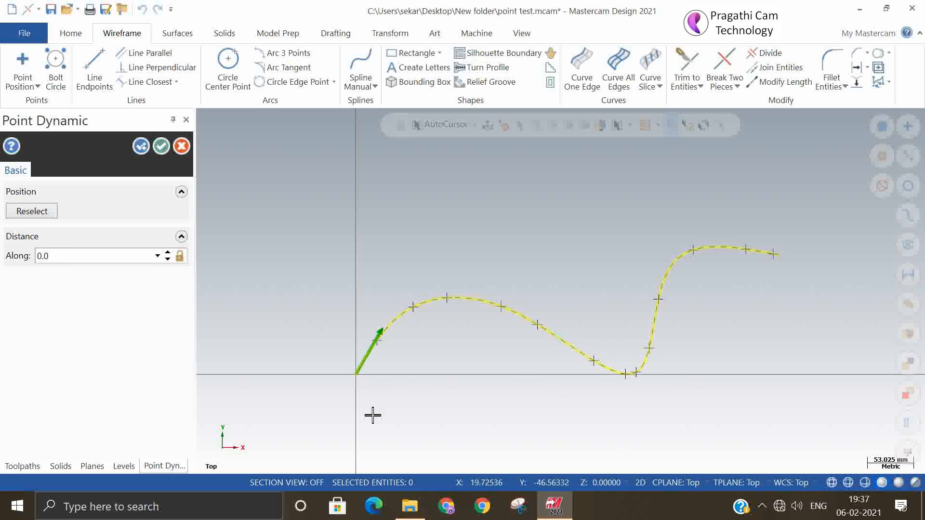
{"action": "left_click", "coordinate": [383, 391]}
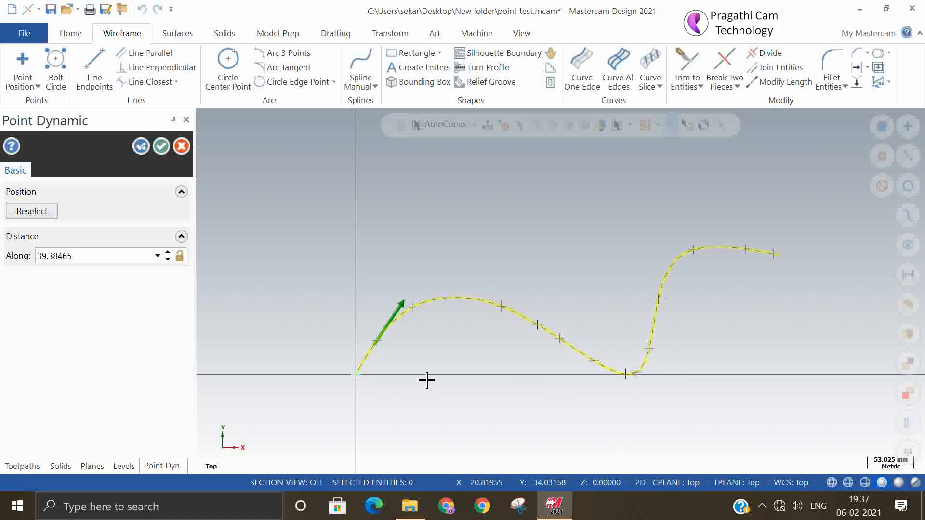
{"action": "left_click", "coordinate": [405, 389]}
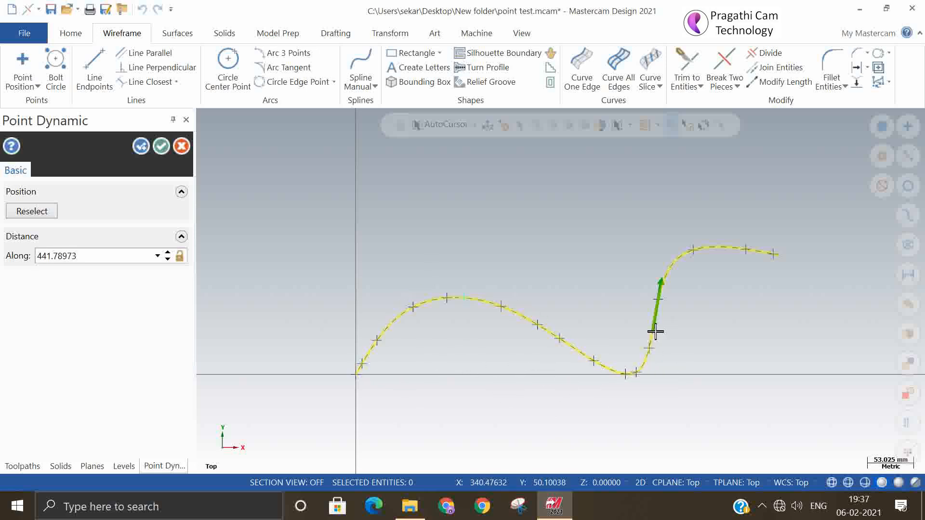
{"action": "left_click", "coordinate": [682, 270]}
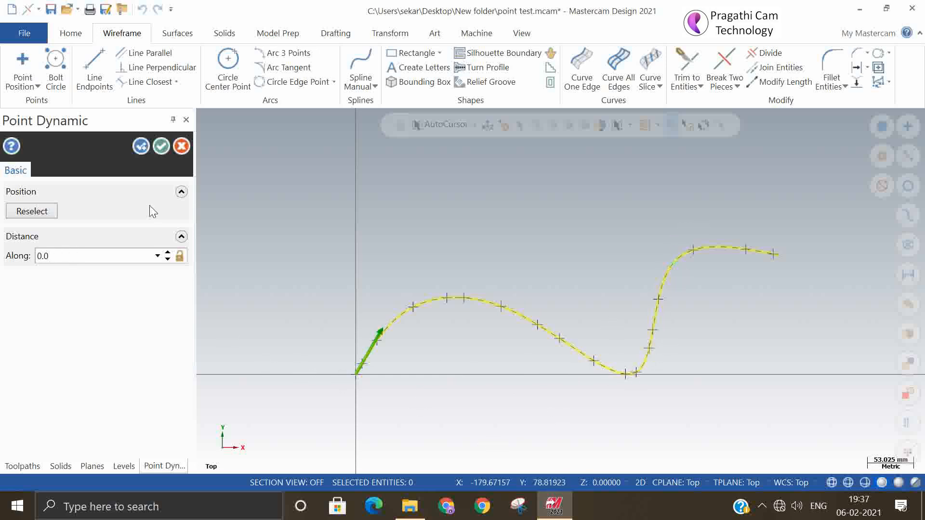
{"action": "left_click", "coordinate": [162, 146]}
- Delete the wavy spline while keeping the dynamic points
{"action": "left_click", "coordinate": [362, 340]}
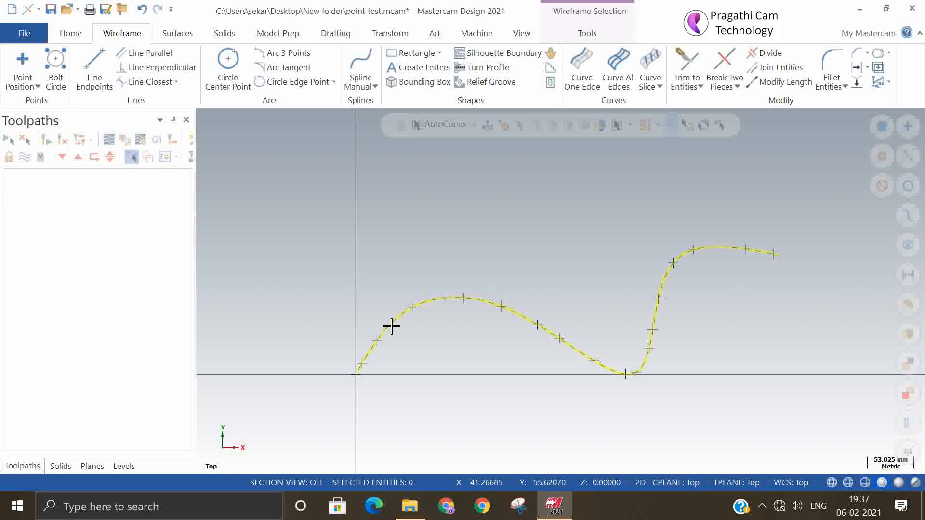
{"action": "mouse_move", "coordinate": [554, 506]}
{"action": "key", "text": "Delete"}
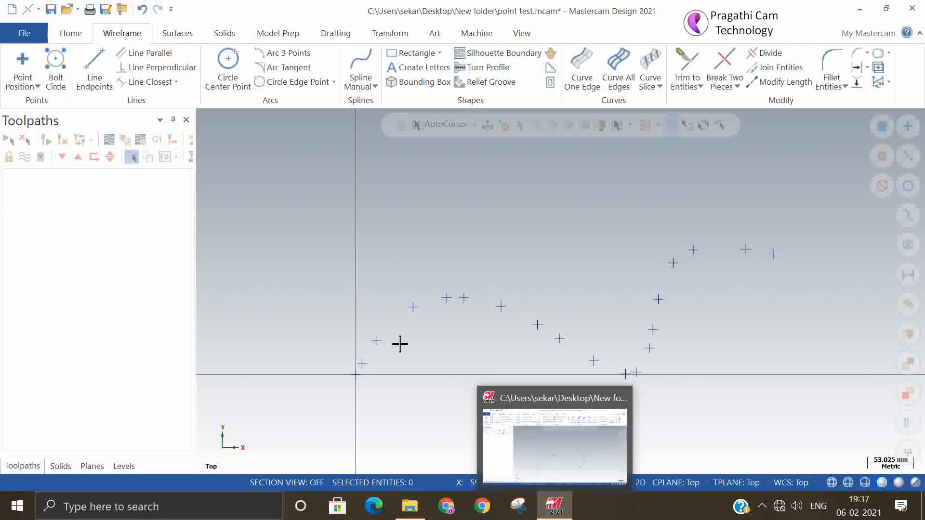
- Create an automatic spline through the points, using the two points just after the origin as first and second and the farthest as last
{"action": "left_click", "coordinate": [369, 86]}
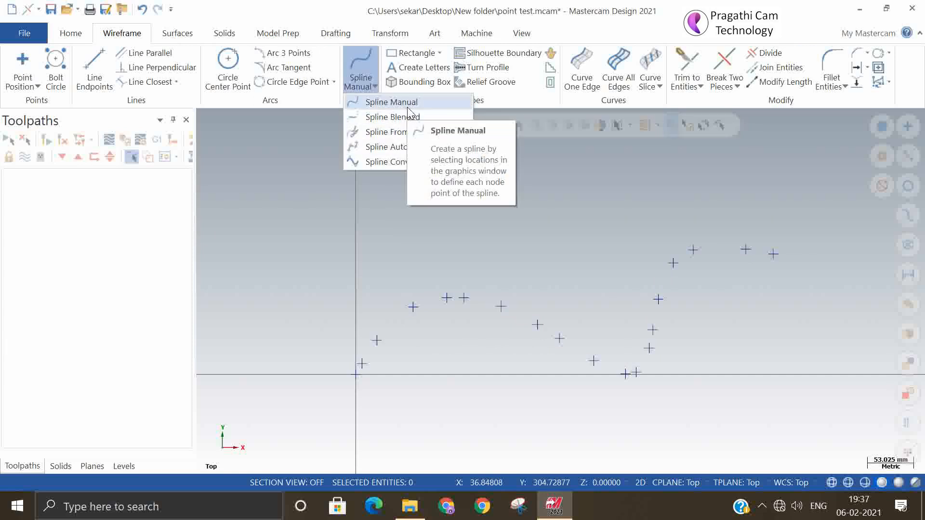
{"action": "left_click", "coordinate": [409, 146]}
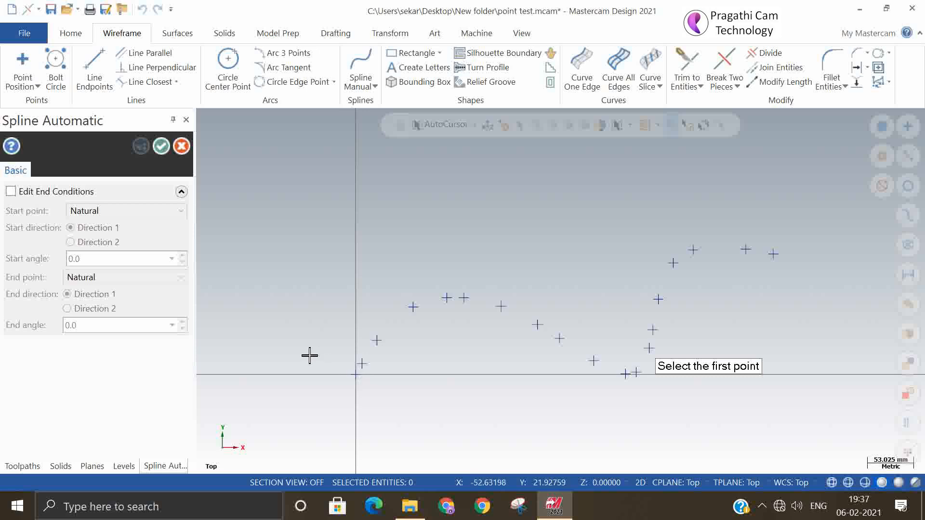
{"action": "left_click", "coordinate": [361, 364]}
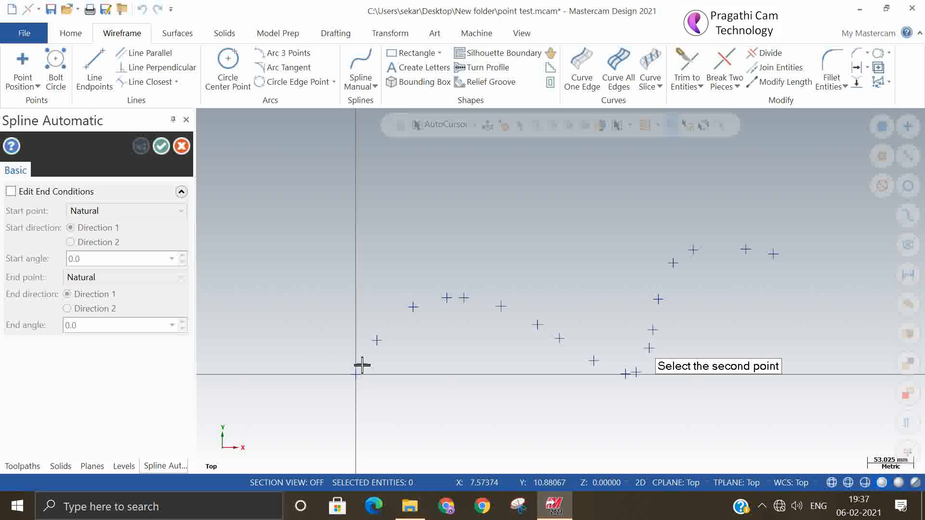
{"action": "left_click", "coordinate": [378, 342]}
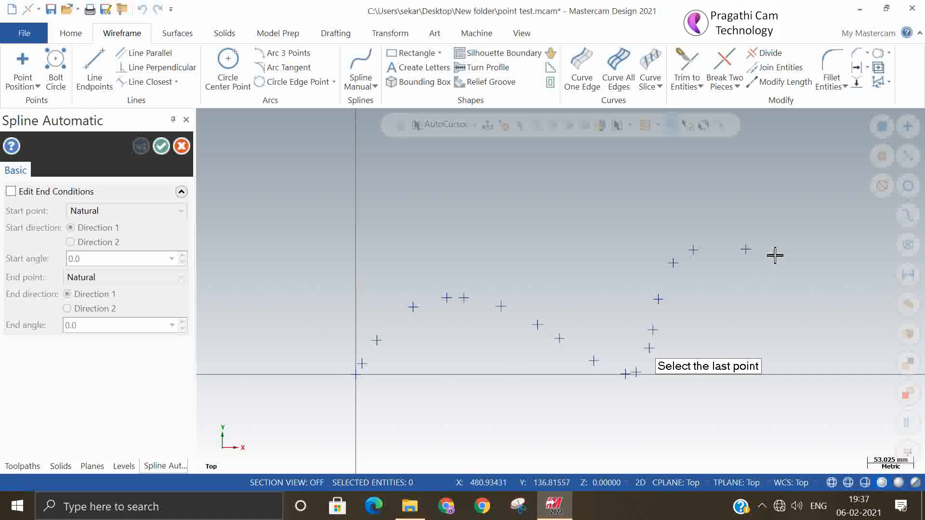
{"action": "left_click", "coordinate": [774, 253]}
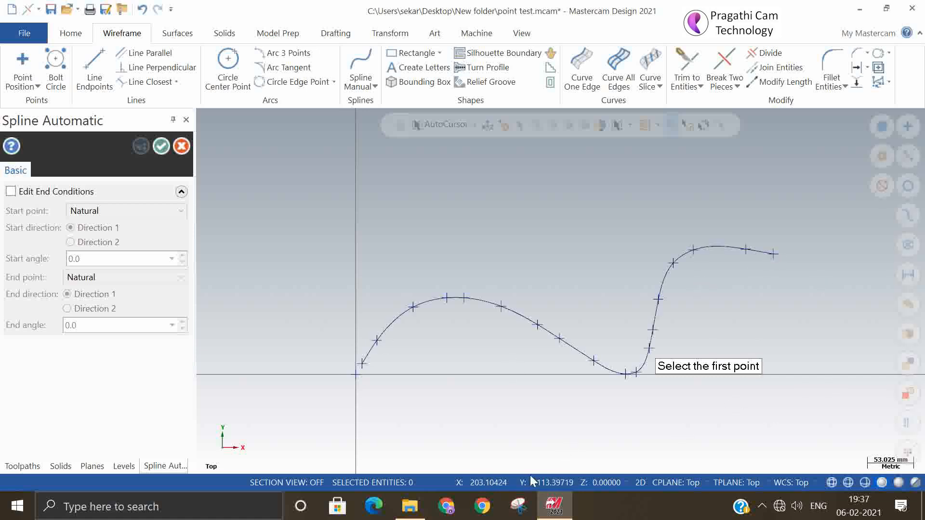
{"action": "left_click", "coordinate": [166, 152]}
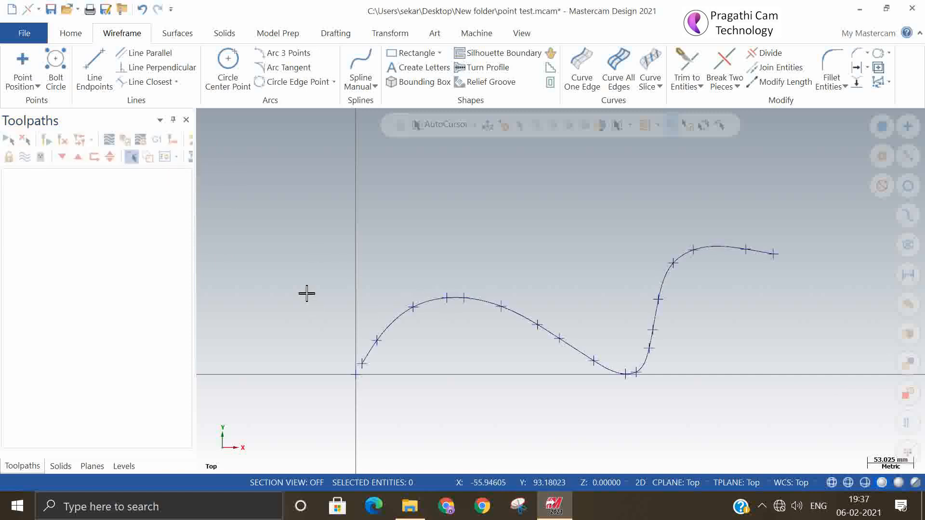
- Select the automatic spline and all the points and delete them
{"action": "left_click_drag", "start_coordinate": [318, 213], "coordinate": [831, 429]}
{"action": "key", "text": "Delete"}
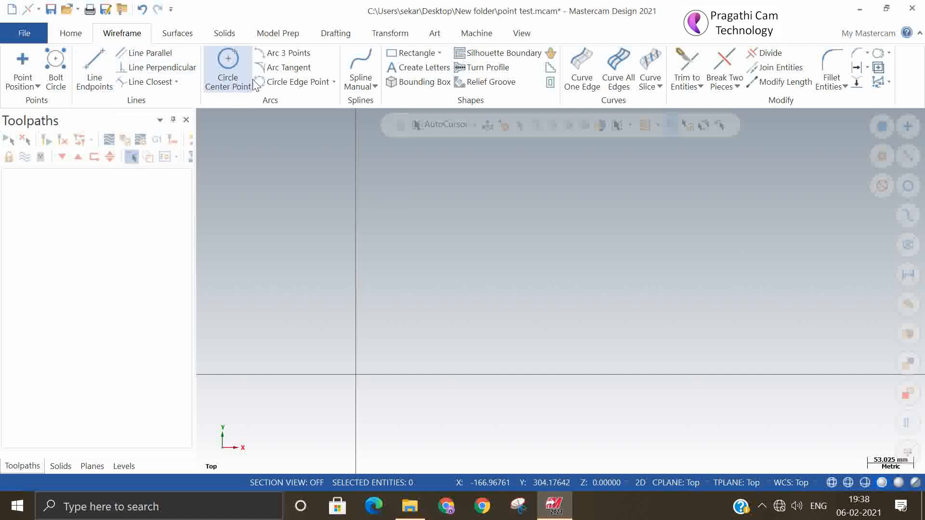
- Draw a wide freehand three-point arc above the X axis in the Top plane and delete it
{"action": "left_click", "coordinate": [287, 54]}
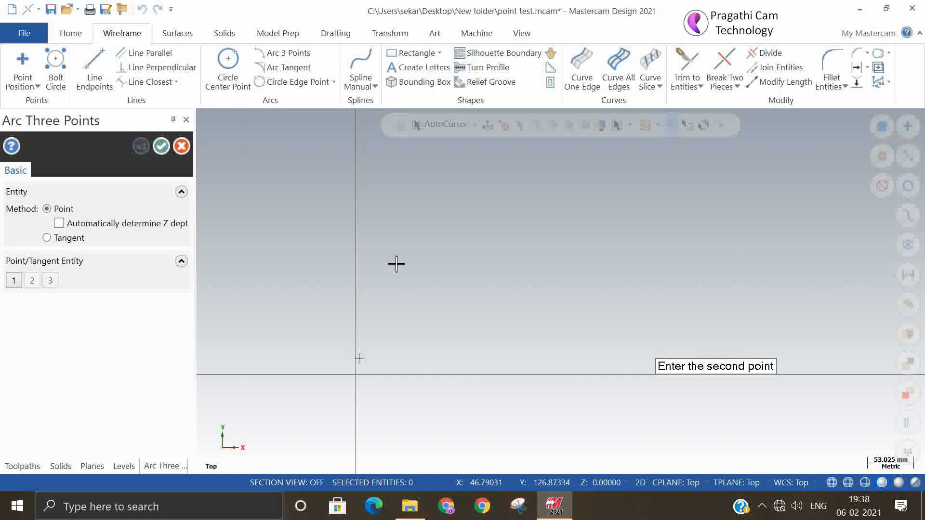
{"action": "left_click", "coordinate": [522, 235]}
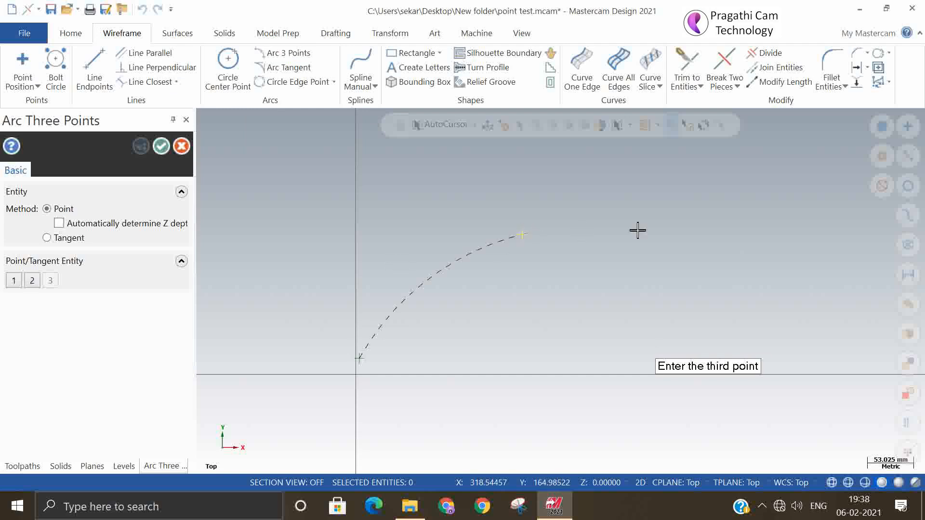
{"action": "left_click", "coordinate": [801, 308]}
{"action": "left_click", "coordinate": [162, 146]}
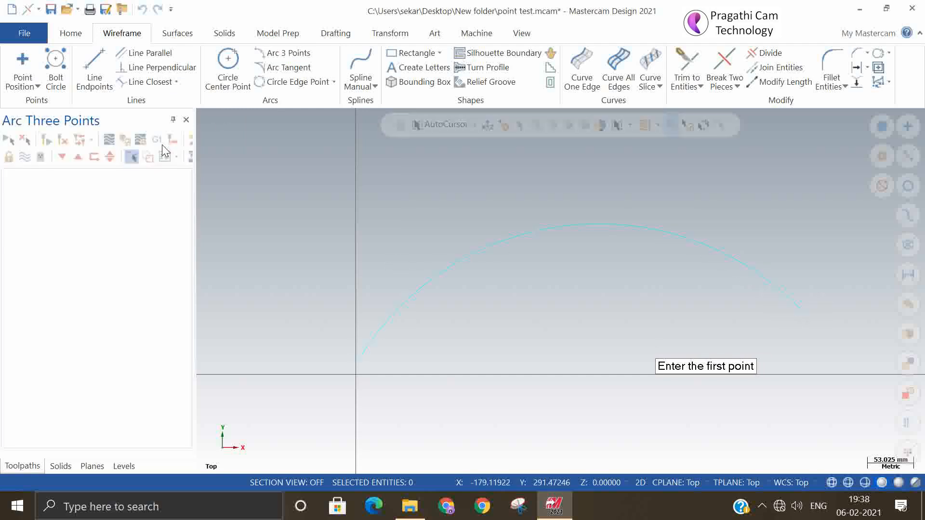
{"action": "left_click", "coordinate": [177, 34]}
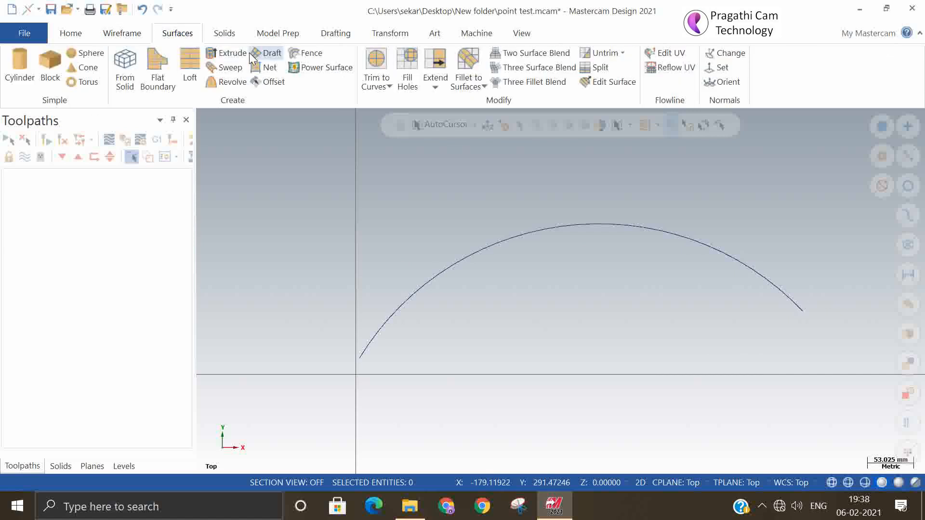
{"action": "left_click", "coordinate": [437, 280]}
{"action": "key", "text": "Delete"}
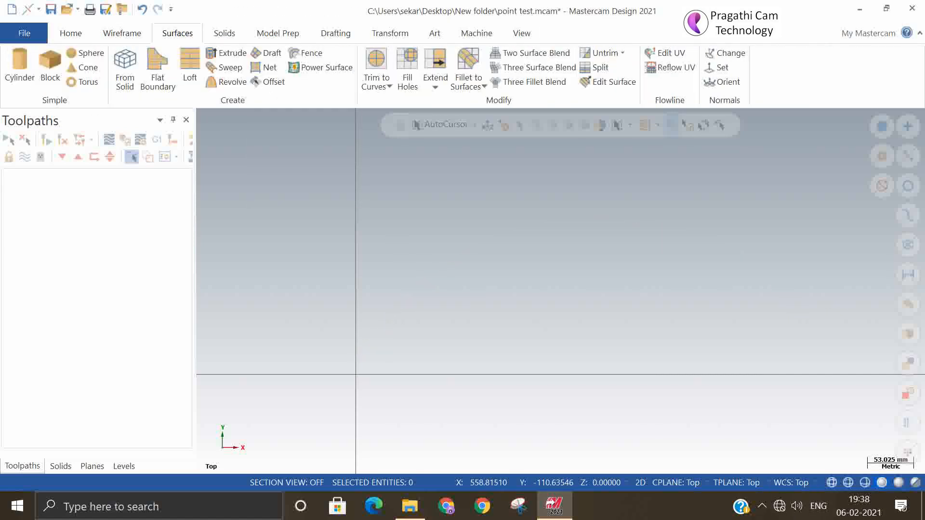
- Change the view to Front and set the construction plane to Front for a three-point arc
{"action": "right_click", "coordinate": [475, 266]}
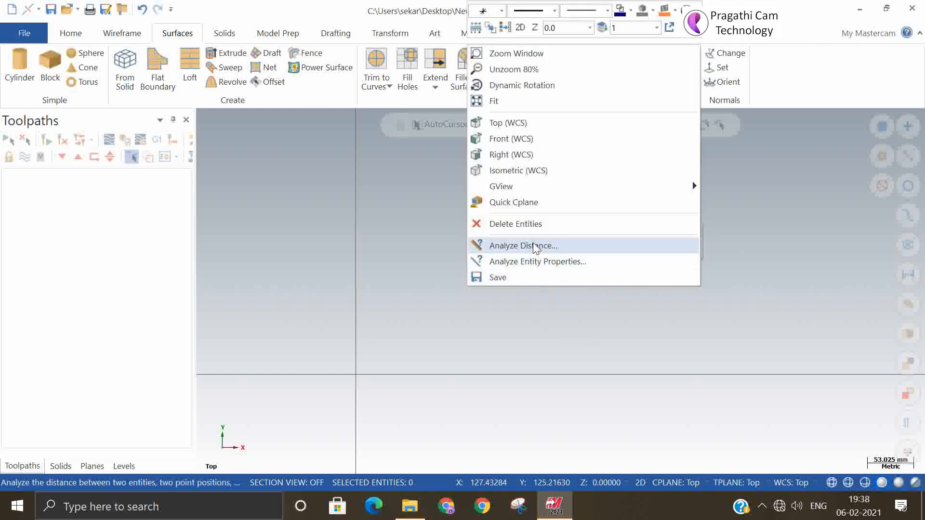
{"action": "left_click", "coordinate": [522, 137]}
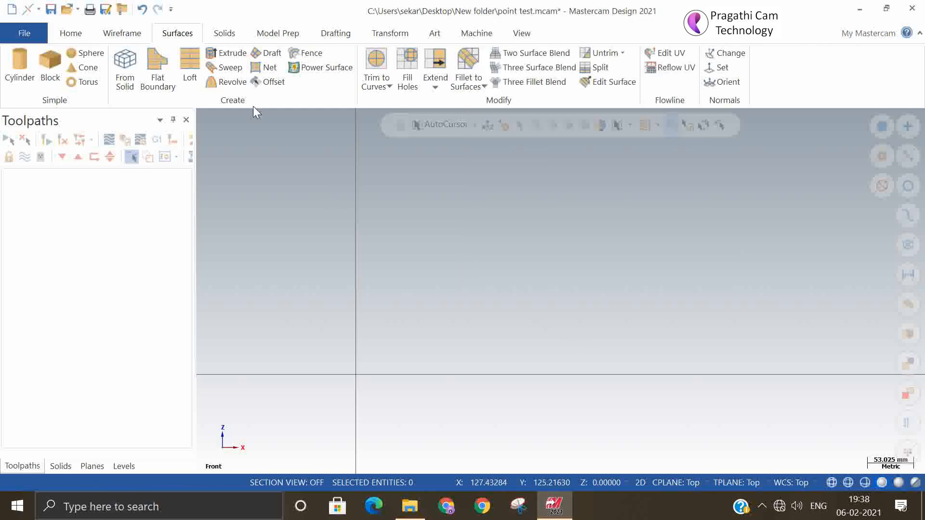
{"action": "left_click", "coordinate": [120, 34]}
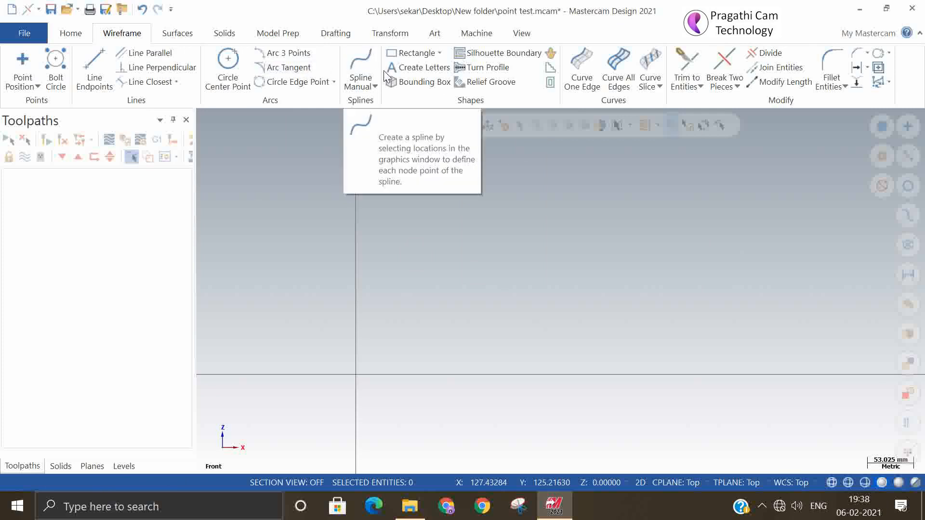
{"action": "left_click", "coordinate": [285, 53]}
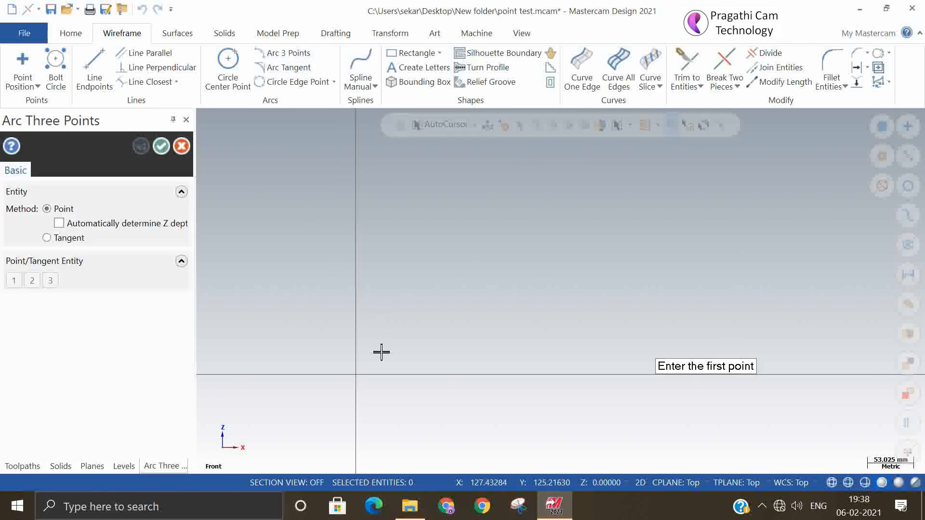
{"action": "left_click", "coordinate": [559, 286]}
{"action": "left_click", "coordinate": [663, 481]}
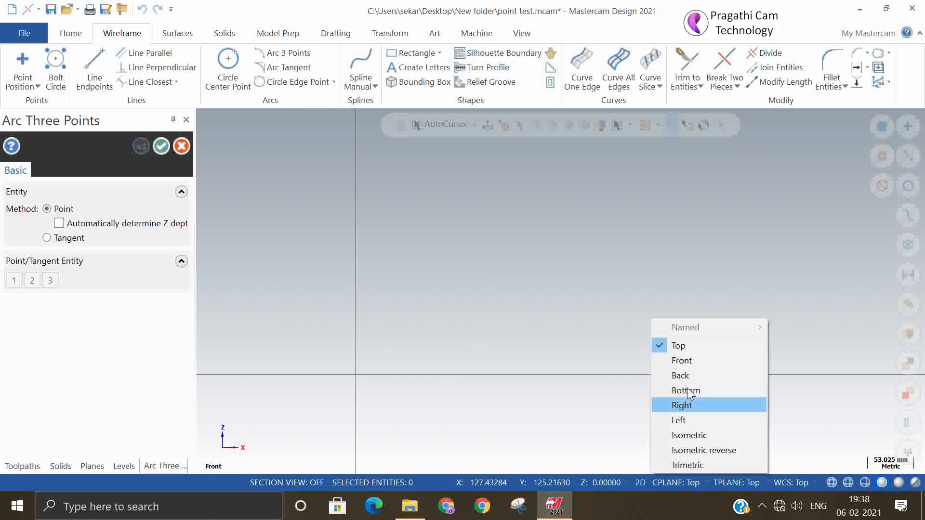
{"action": "left_click", "coordinate": [692, 361]}
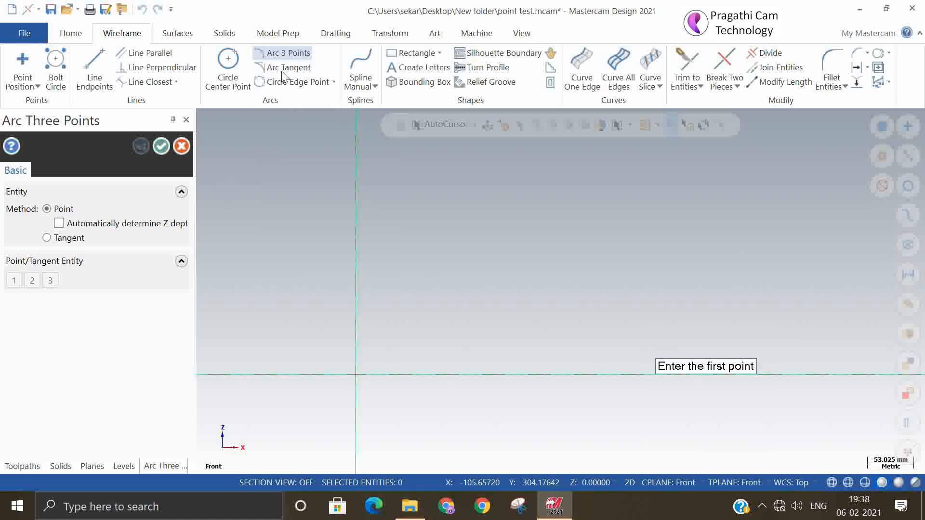
- Draw a wide upward-bulging three-point arc freehand in the Front plane, starting near the origin and extending in the positive X direction
{"action": "left_click", "coordinate": [375, 334]}
{"action": "left_click", "coordinate": [494, 246]}
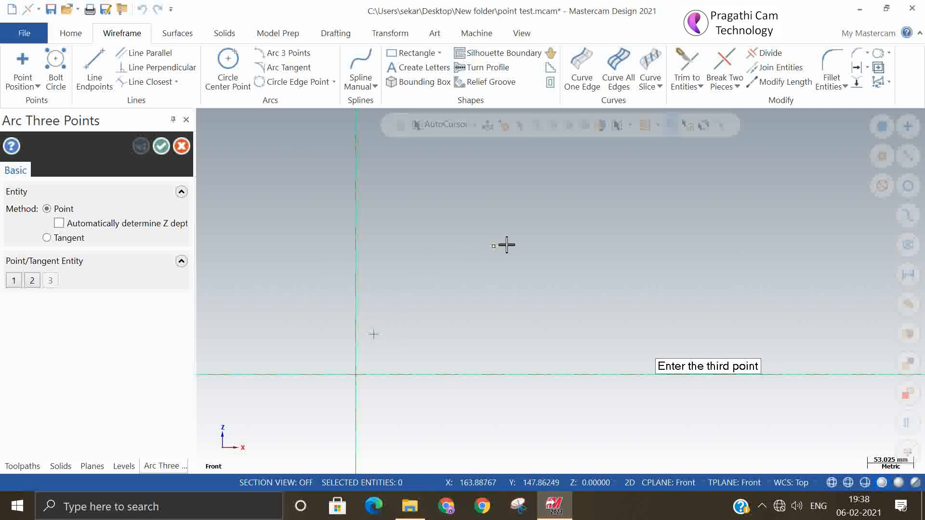
{"action": "left_click", "coordinate": [765, 310]}
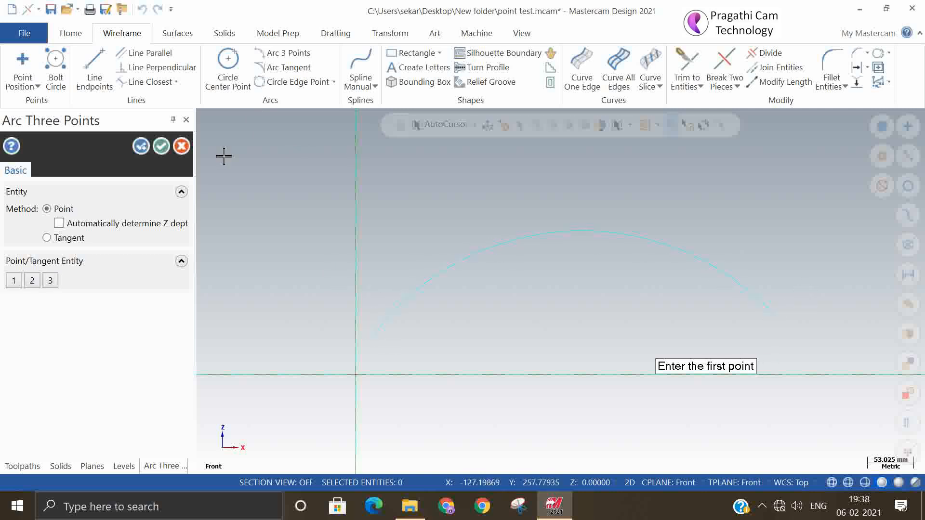
- Finish the arc and create a Draft surface from it with a length of 200 mm
{"action": "left_click", "coordinate": [162, 146]}
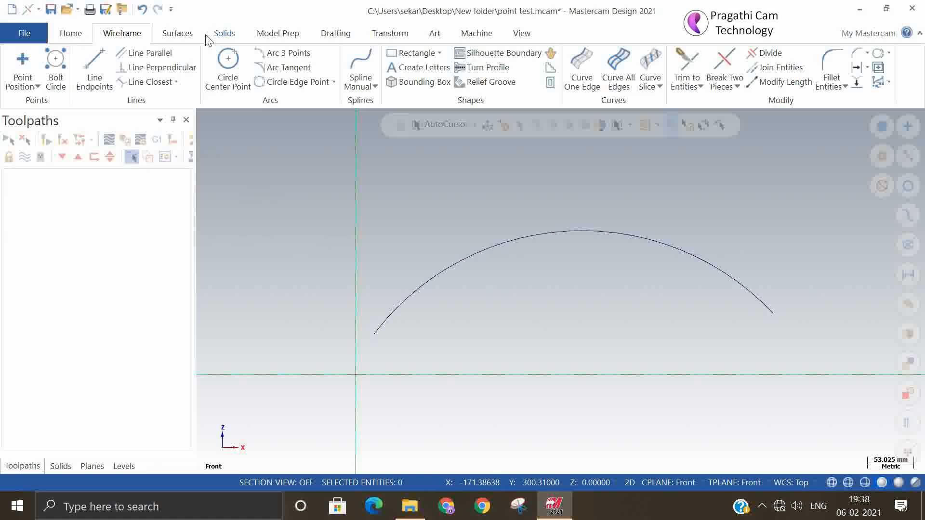
{"action": "left_click", "coordinate": [177, 34]}
{"action": "left_click", "coordinate": [268, 53]}
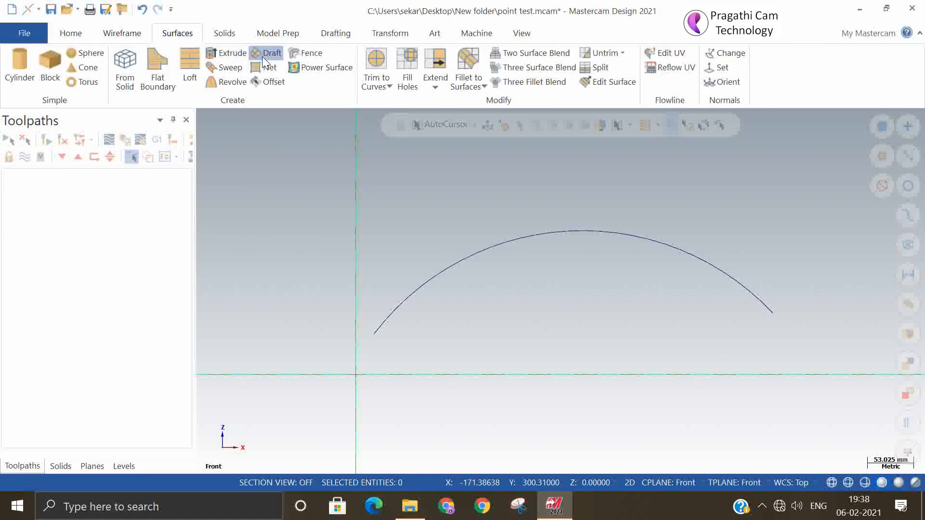
{"action": "left_click", "coordinate": [388, 307]}
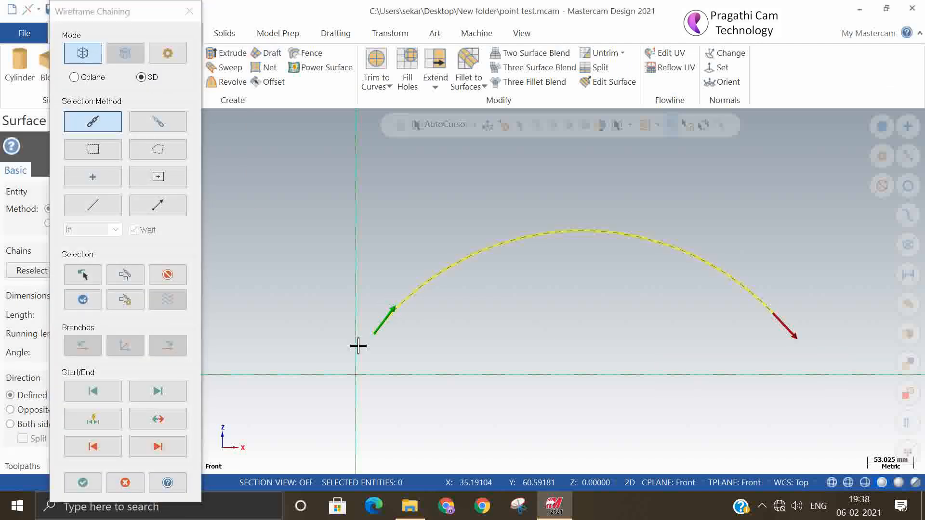
{"action": "left_click", "coordinate": [96, 483]}
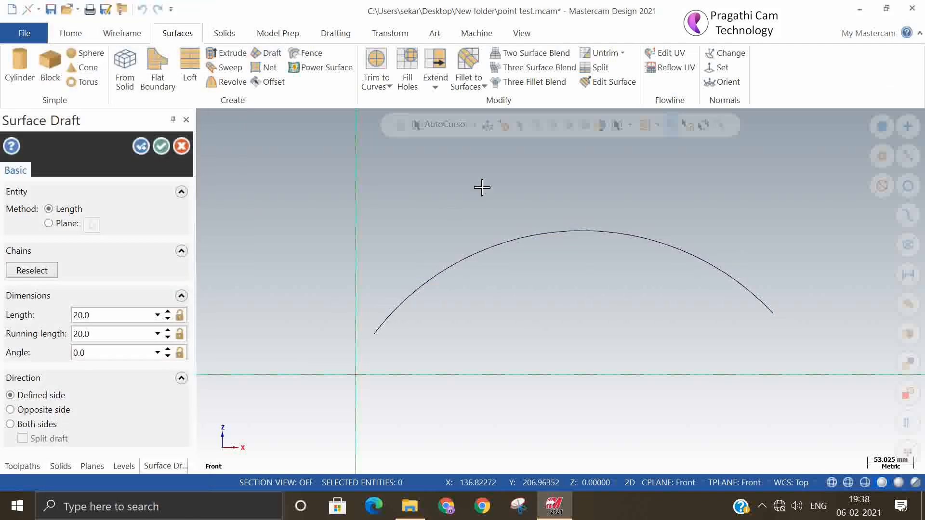
{"action": "middle_click_drag", "start_coordinate": [697, 239], "coordinate": [643, 288]}
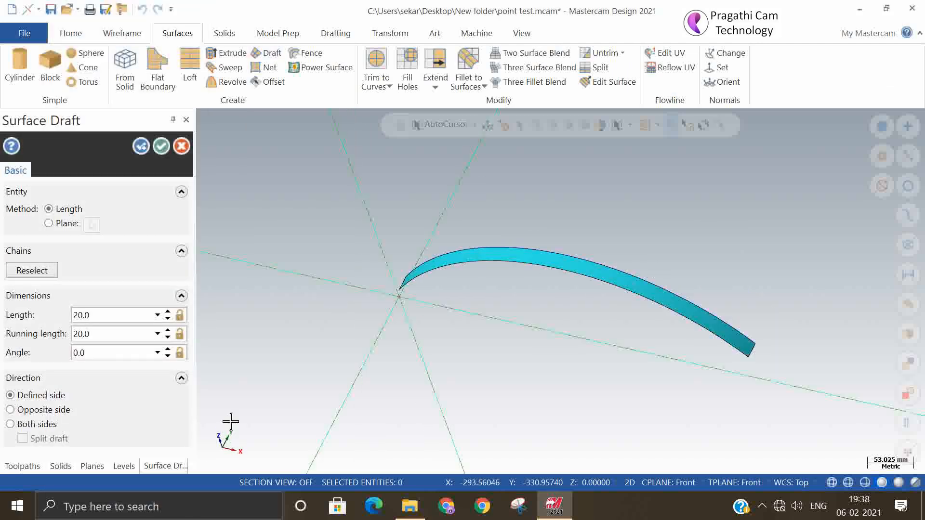
{"action": "double_click", "coordinate": [98, 318]}
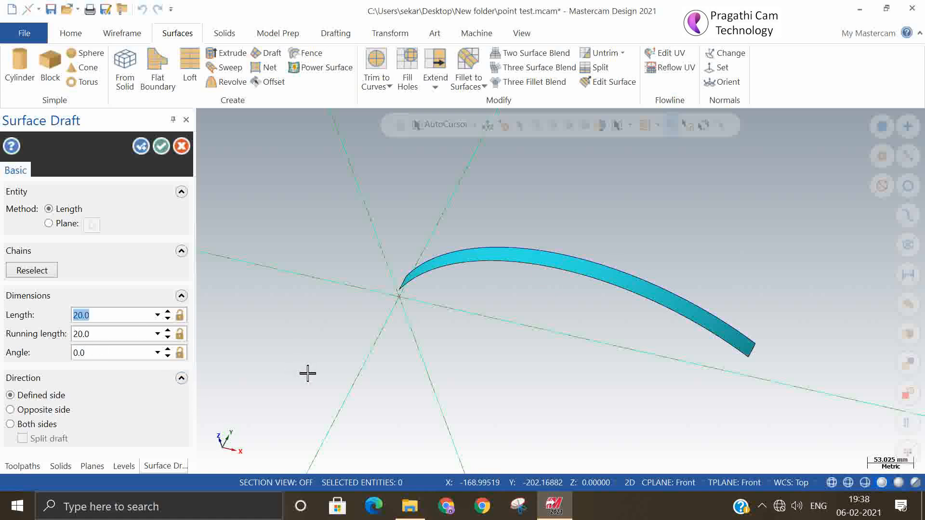
{"action": "type", "text": "200"}
{"action": "key", "text": "Return"}
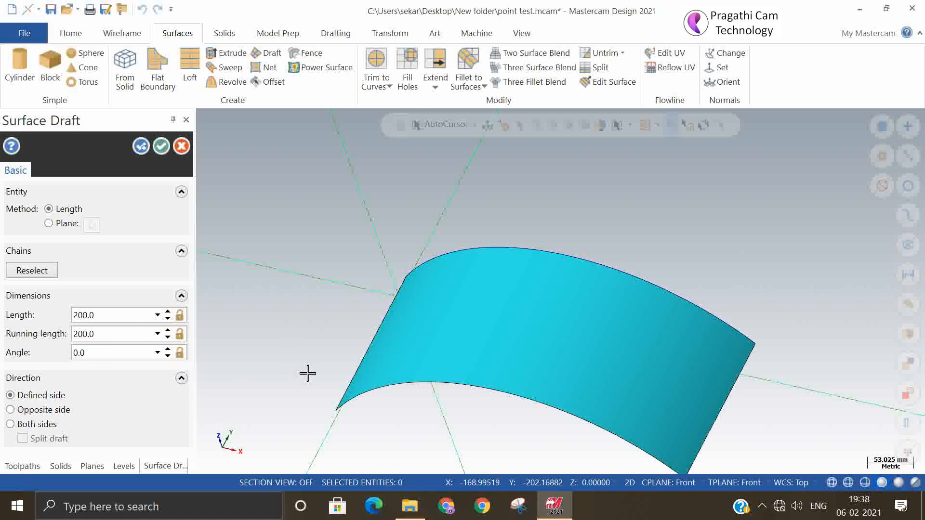
{"action": "left_click", "coordinate": [163, 146]}
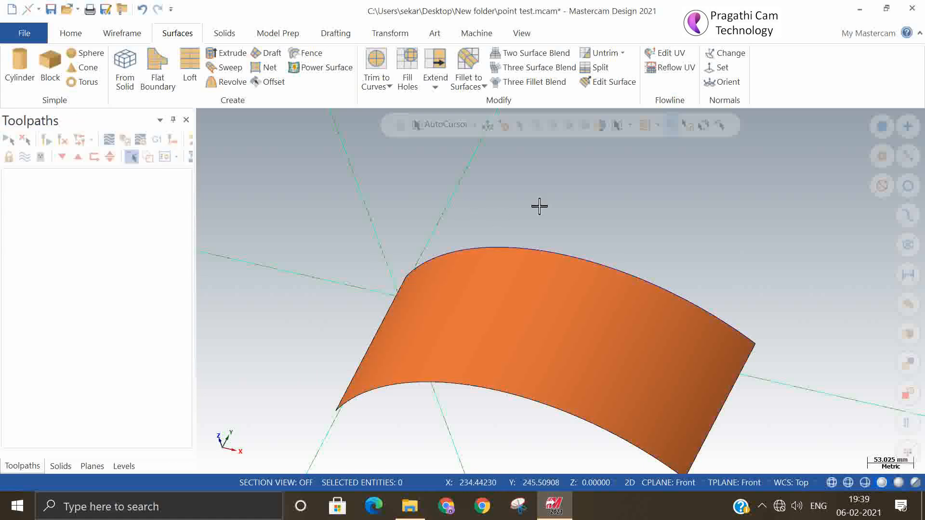
- Change the view to Isometric and set the construction plane to Top
{"action": "right_click", "coordinate": [597, 221]}
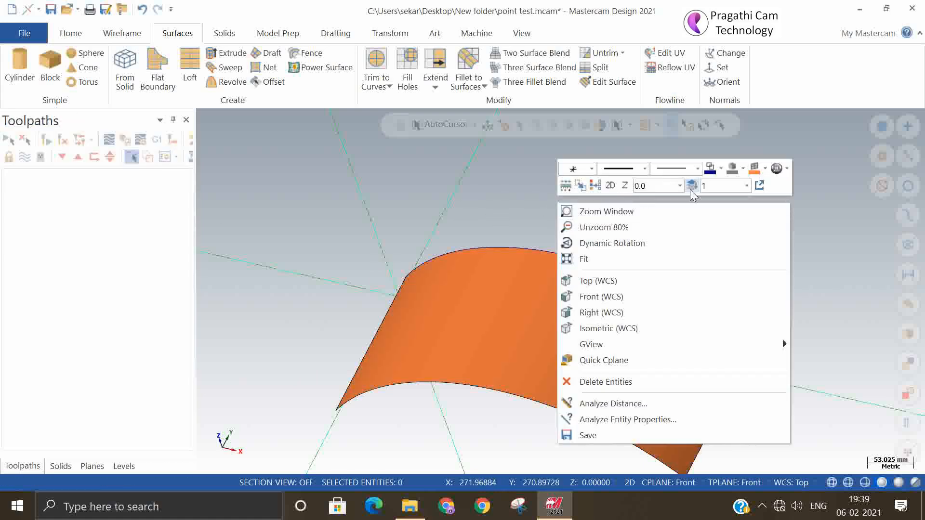
{"action": "left_click", "coordinate": [829, 287]}
{"action": "right_click", "coordinate": [831, 296]}
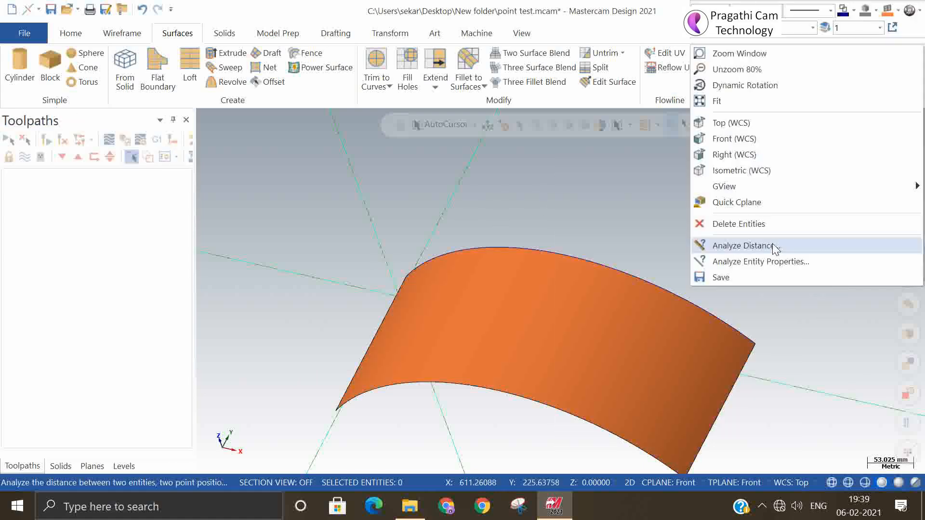
{"action": "left_click", "coordinate": [745, 171]}
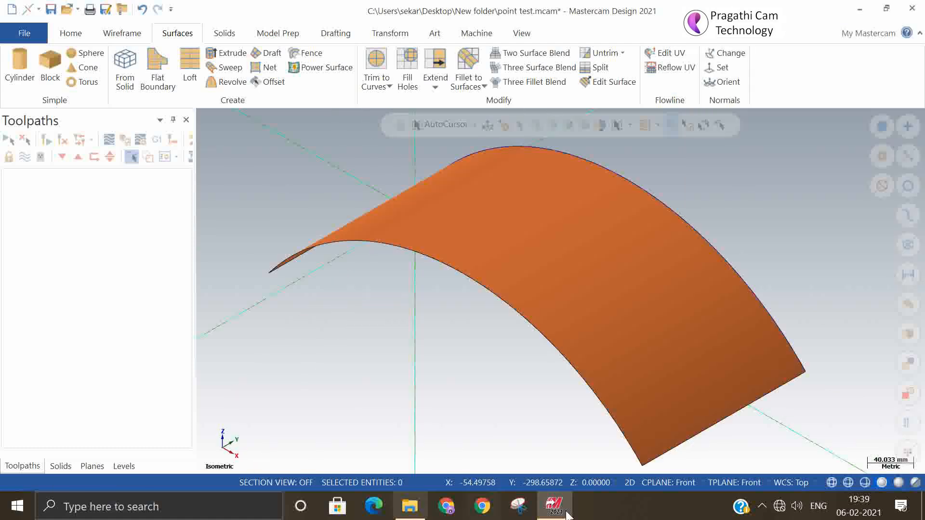
{"action": "left_click", "coordinate": [646, 483]}
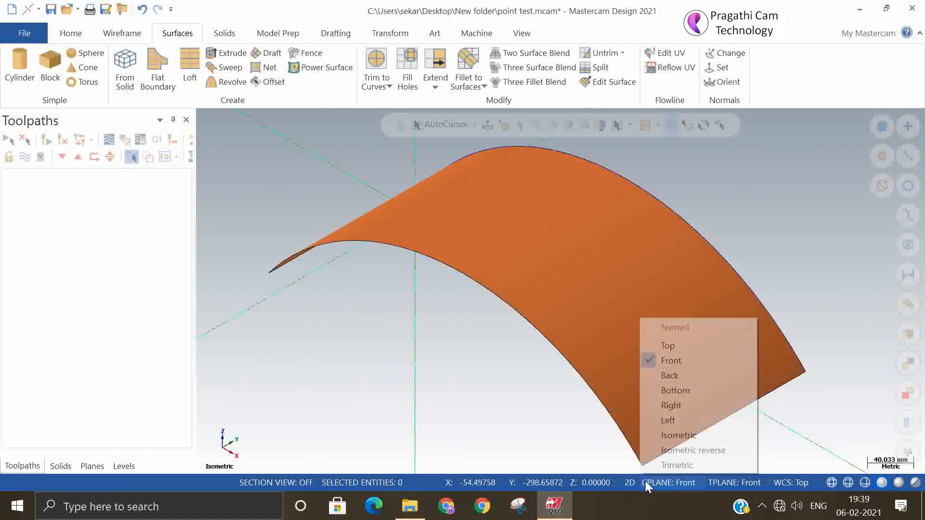
{"action": "left_click", "coordinate": [674, 344]}
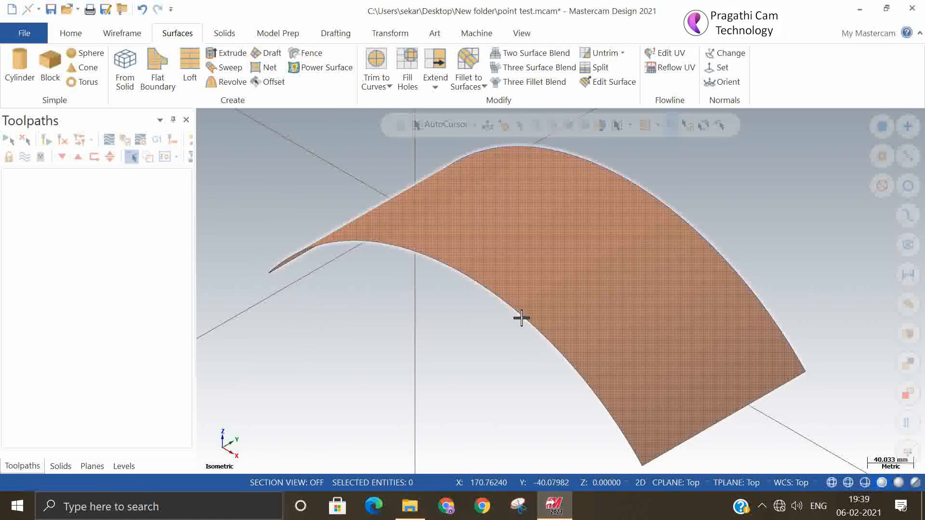
{"action": "scroll", "coordinate": [521, 316], "scroll_direction": "down", "scroll_amount": 2}
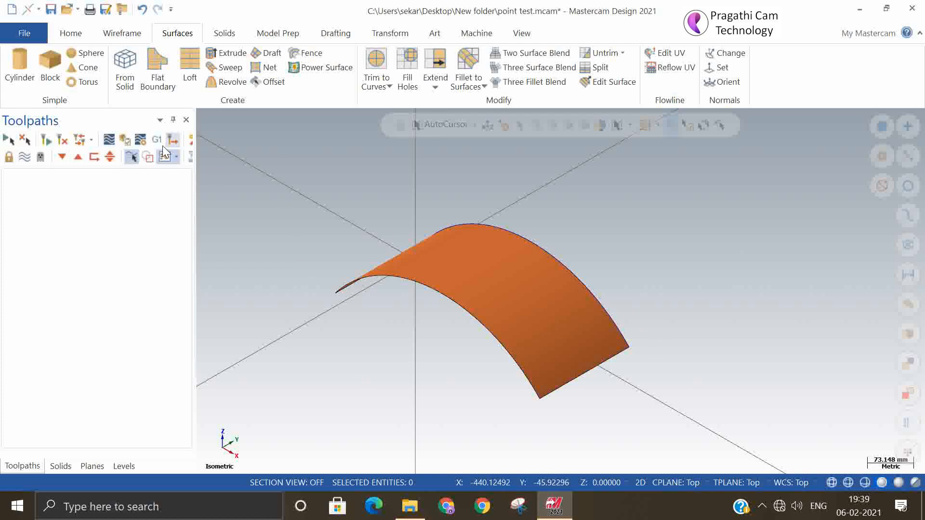
- Place five points freehand on the curved surface with Point Dynamic, two near the upper end, one mid-surface and two near the lower end
{"action": "left_click", "coordinate": [122, 33]}
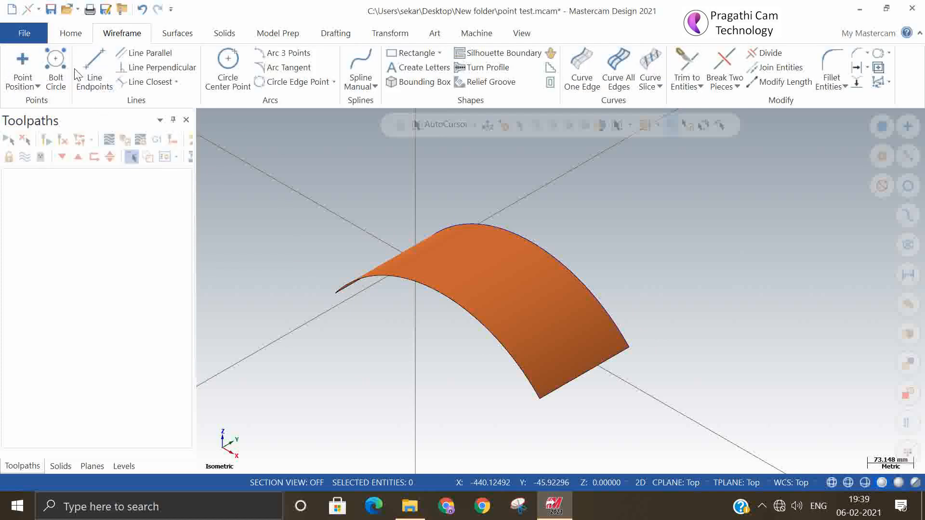
{"action": "left_click", "coordinate": [37, 86]}
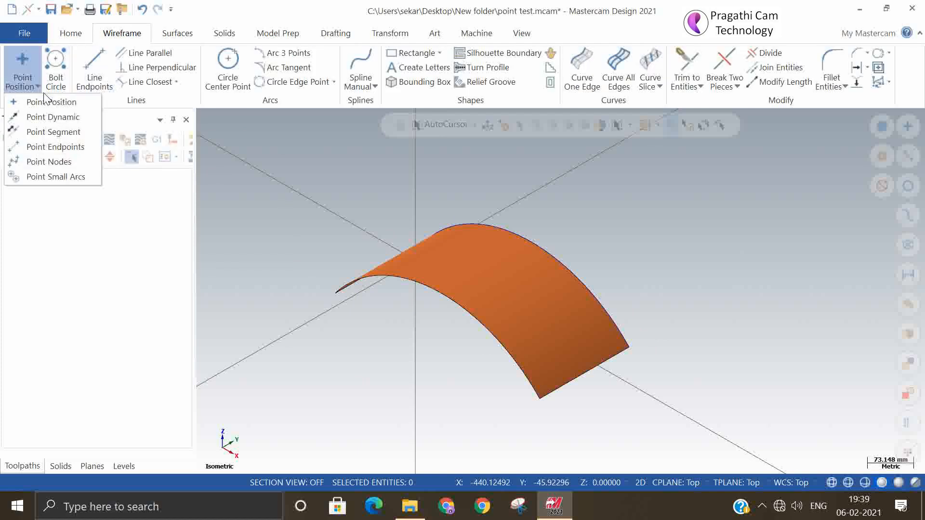
{"action": "left_click", "coordinate": [53, 119]}
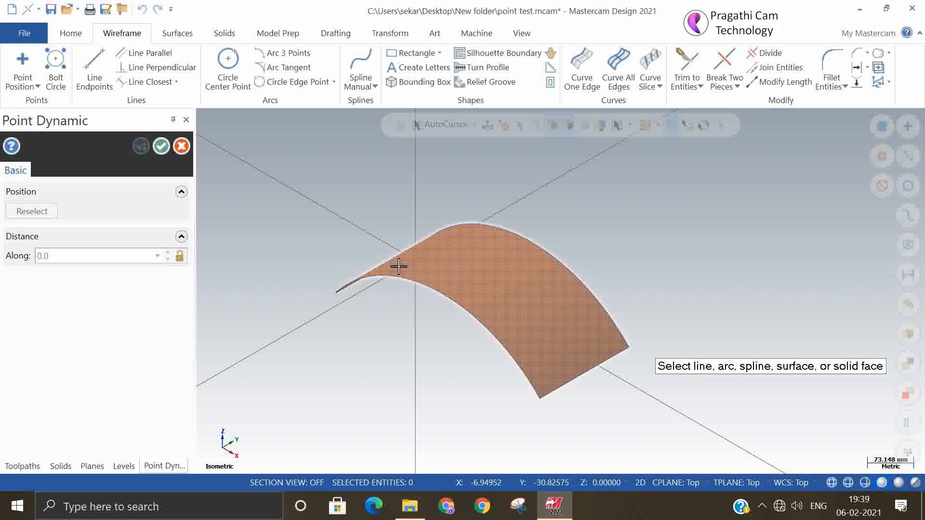
{"action": "left_click", "coordinate": [445, 250]}
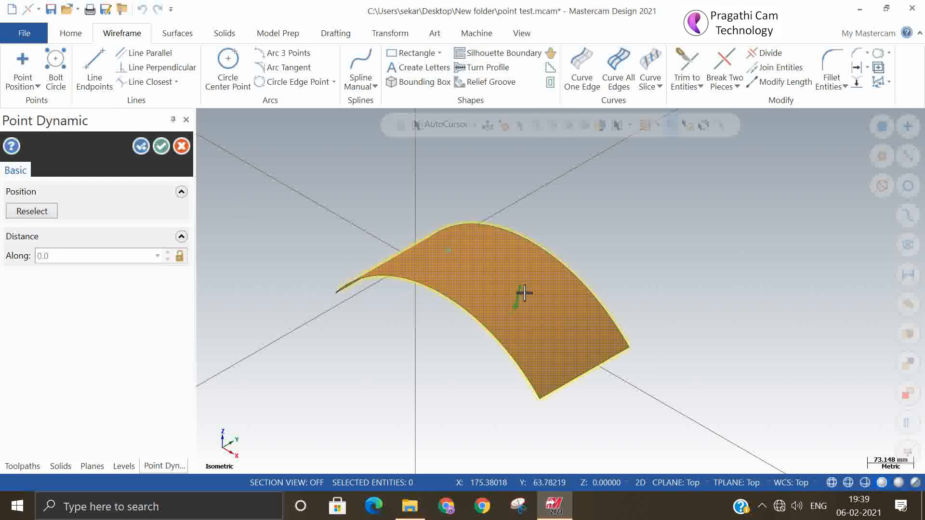
{"action": "left_click", "coordinate": [580, 345]}
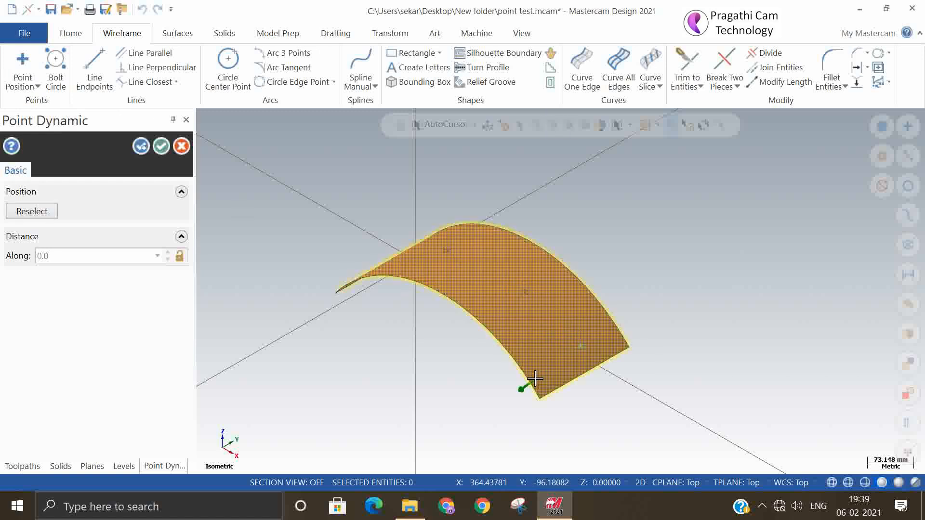
{"action": "left_click", "coordinate": [540, 368]}
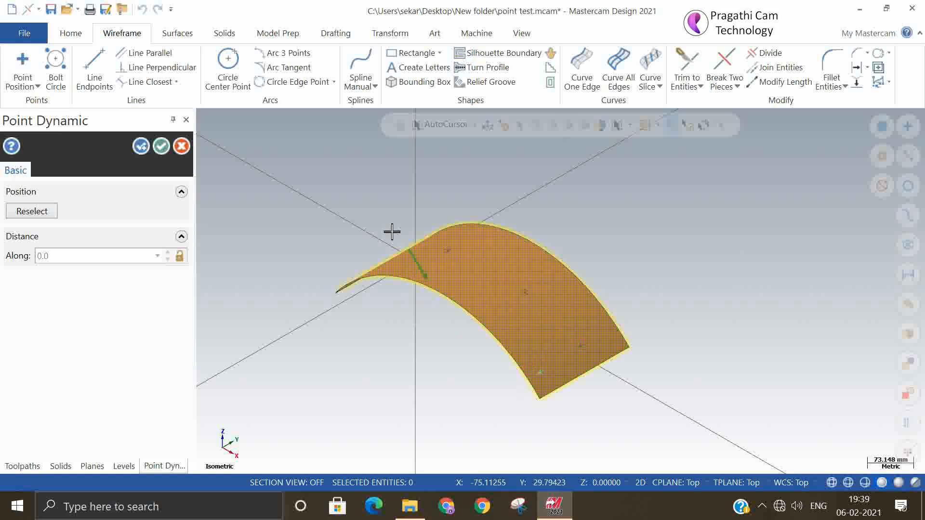
{"action": "left_click", "coordinate": [413, 263]}
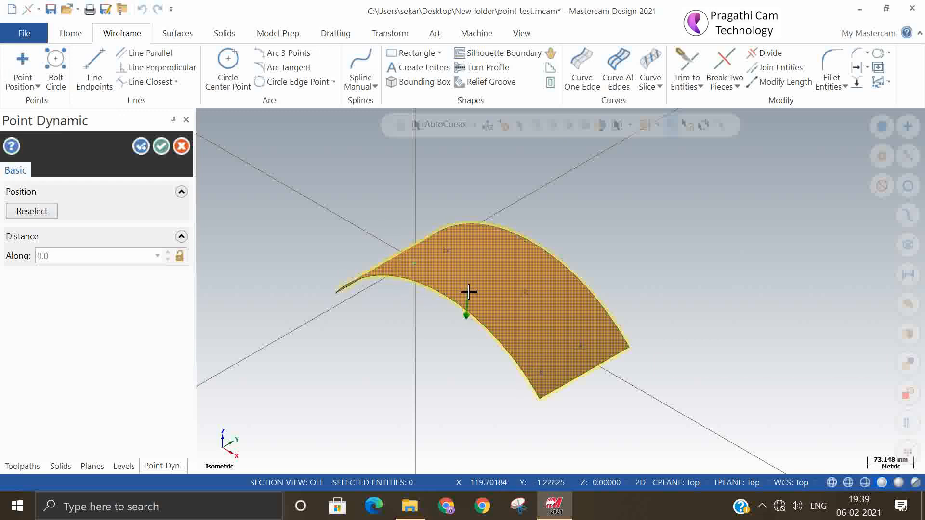
{"action": "left_click", "coordinate": [160, 146]}
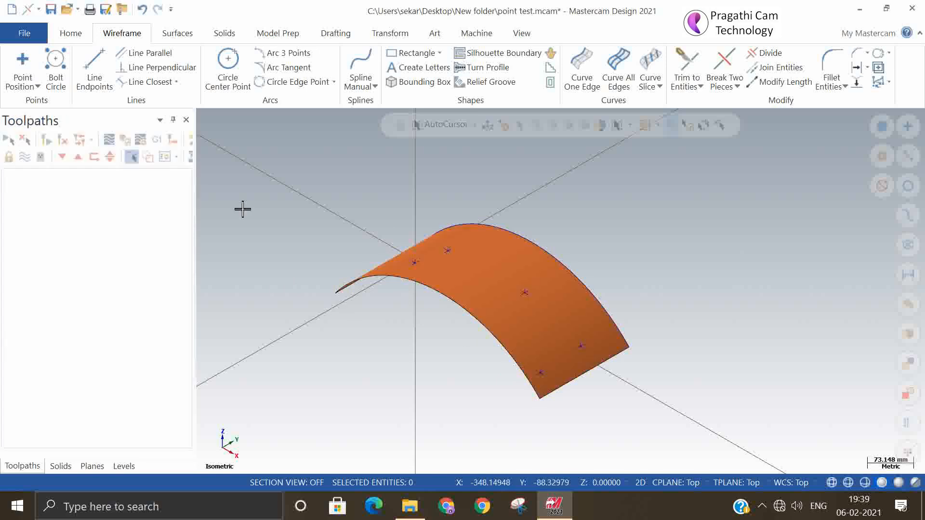
{"action": "middle_click_drag", "start_coordinate": [629, 369], "coordinate": [586, 401]}
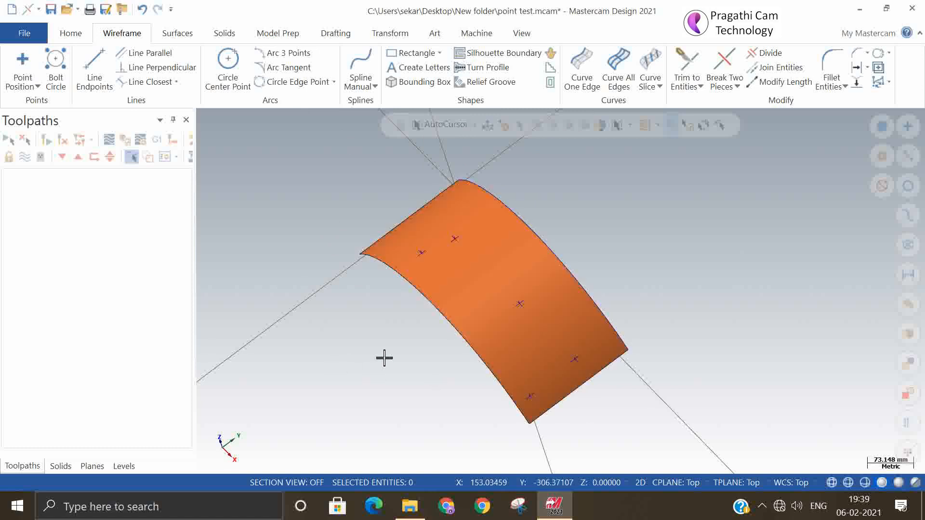
{"action": "middle_click_drag", "start_coordinate": [384, 357], "coordinate": [459, 343]}
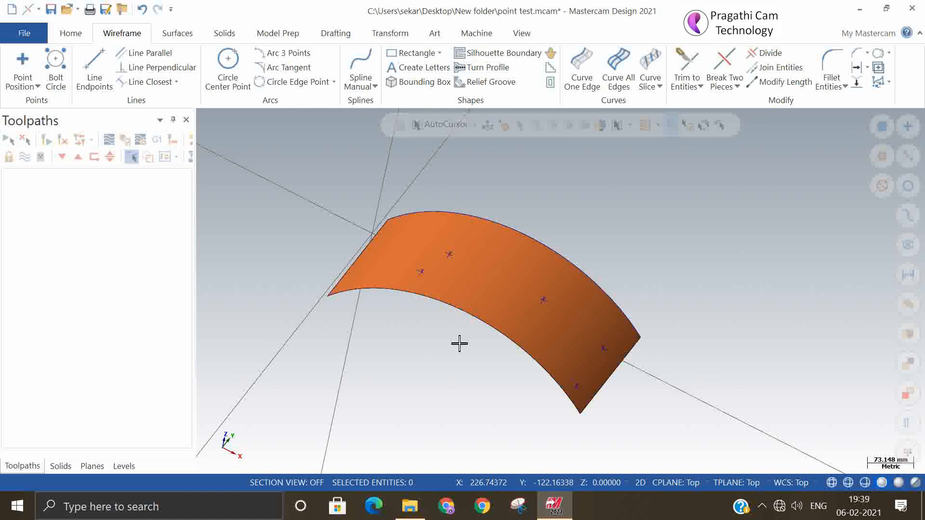
{"action": "mouse_move", "coordinate": [461, 316]}
{"action": "middle_mouse_down"}
{"action": "mouse_move", "coordinate": [478, 336]}
{"action": "mouse_move", "coordinate": [456, 351]}
{"action": "mouse_move", "coordinate": [420, 333]}
{"action": "mouse_move", "coordinate": [440, 318]}
{"action": "mouse_move", "coordinate": [459, 331]}
{"action": "mouse_move", "coordinate": [448, 325]}
{"action": "middle_mouse_up"}
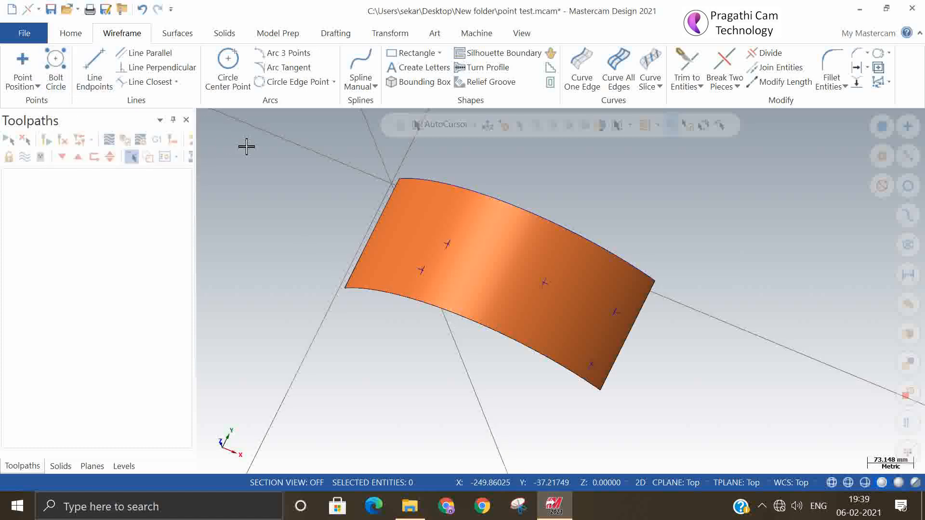
{"action": "left_click", "coordinate": [375, 87]}
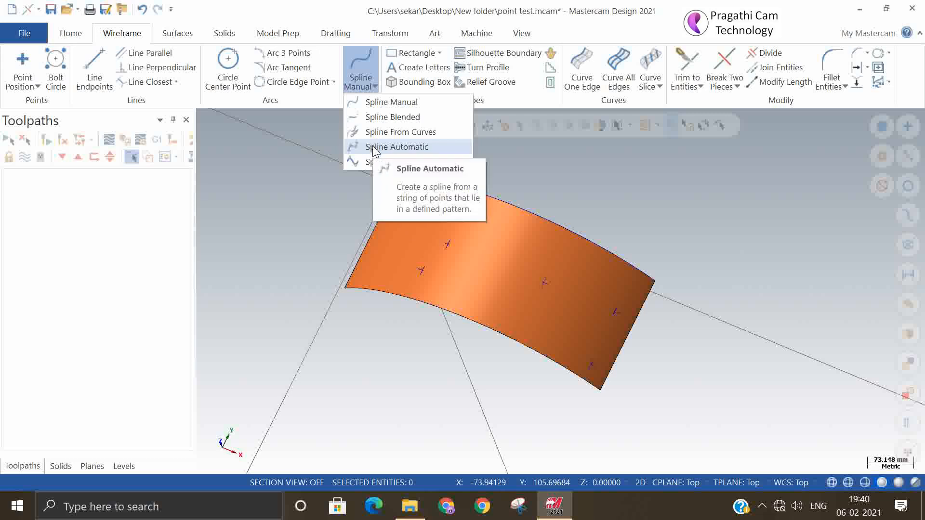
{"action": "left_click", "coordinate": [377, 103]}
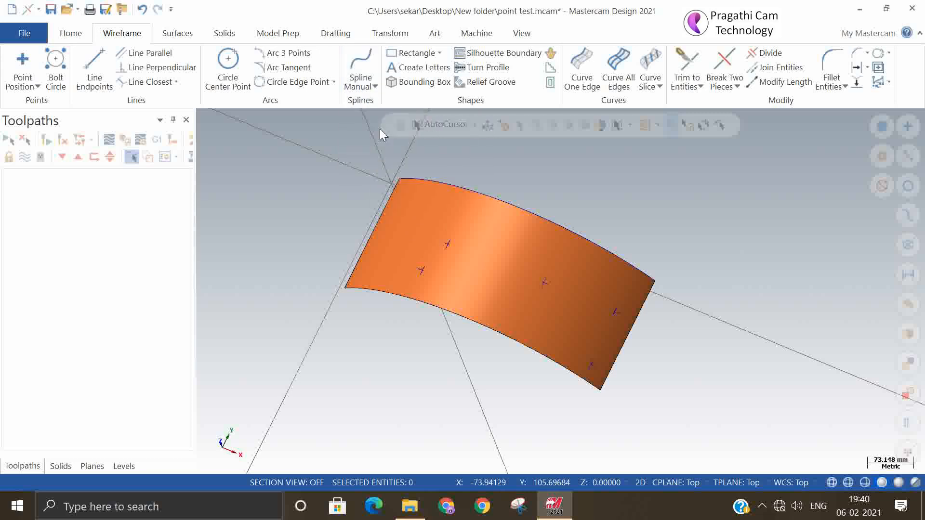
{"action": "left_click", "coordinate": [420, 270]}
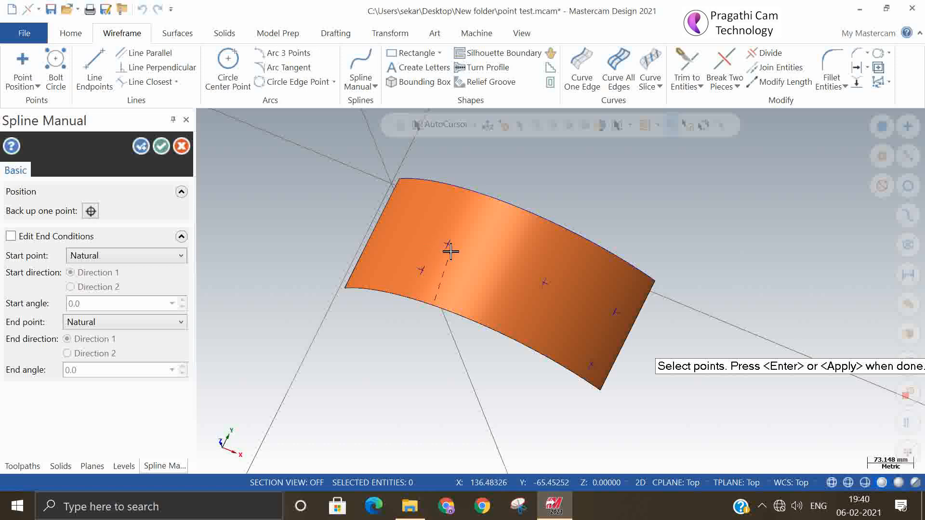
{"action": "key", "text": "Escape"}
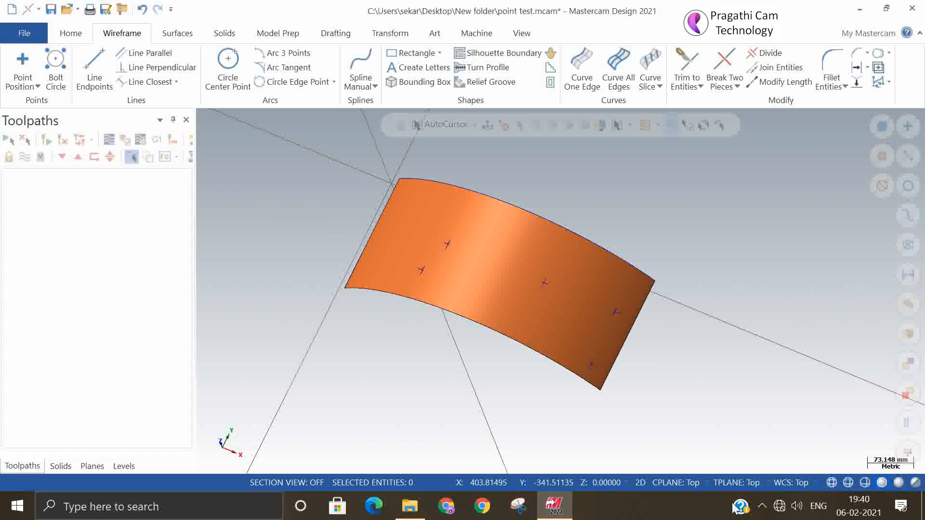
- Switch the construction mode to 3D
{"action": "left_click", "coordinate": [642, 483]}
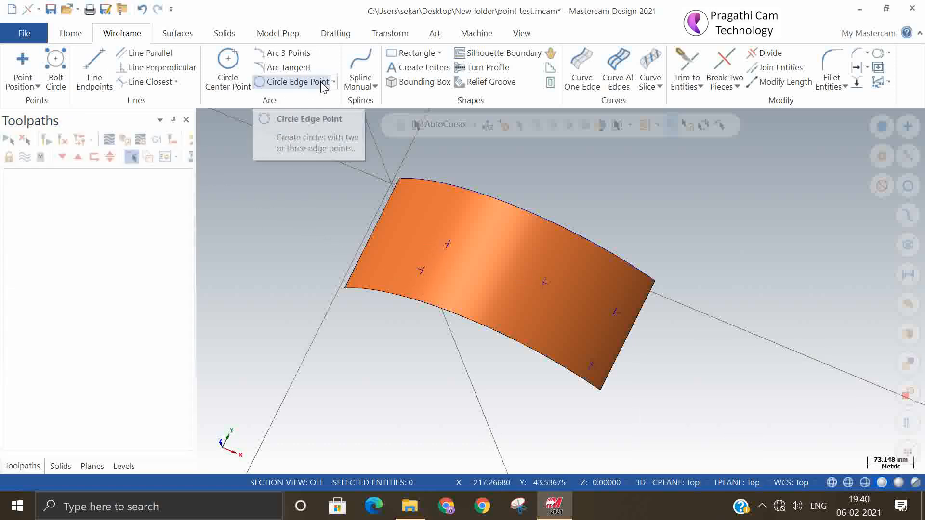
- Try to draw a closed manual spline through the five surface points, ending at its start point, and undo it
{"action": "left_click", "coordinate": [371, 83]}
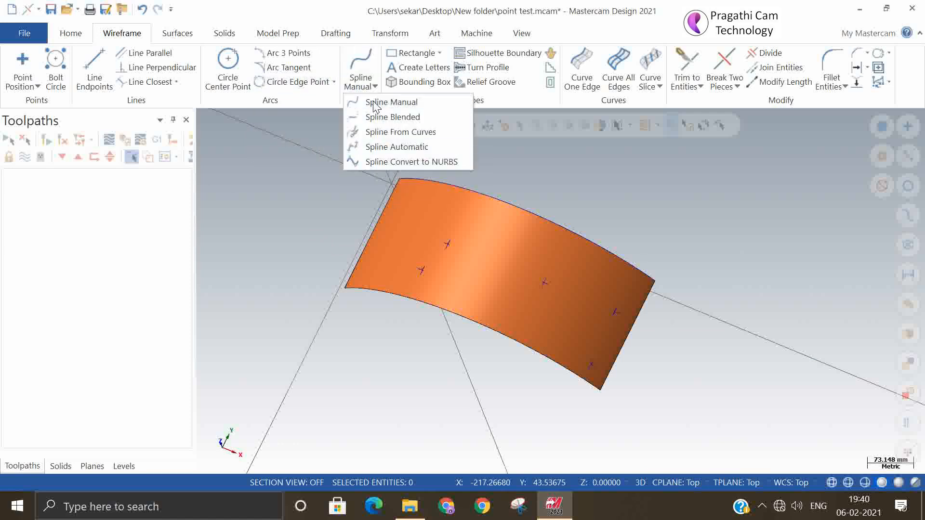
{"action": "left_click", "coordinate": [375, 104]}
{"action": "left_click", "coordinate": [422, 269]}
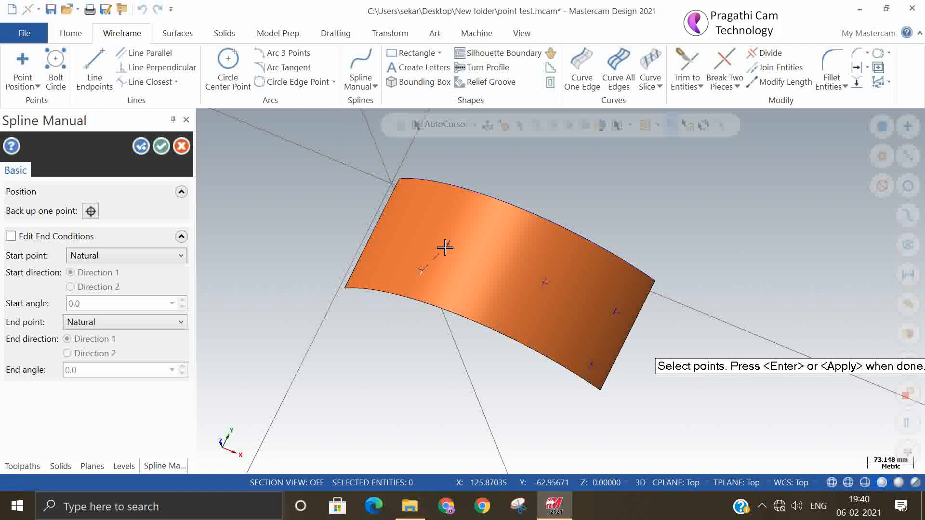
{"action": "left_click", "coordinate": [461, 252]}
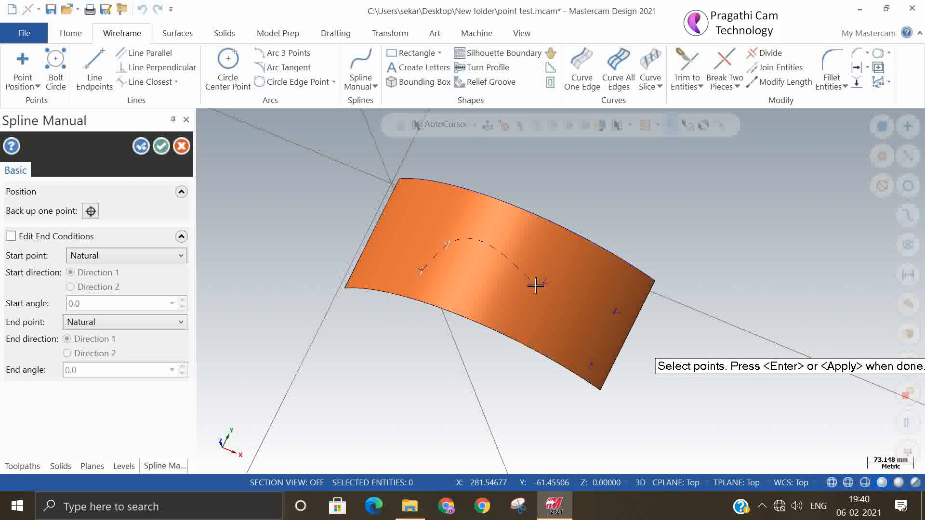
{"action": "left_click", "coordinate": [543, 284]}
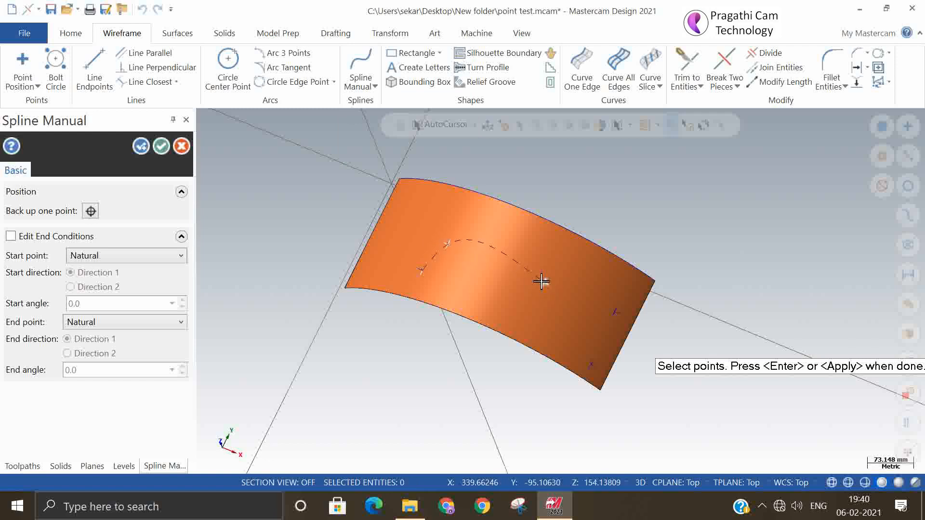
{"action": "left_click", "coordinate": [612, 312]}
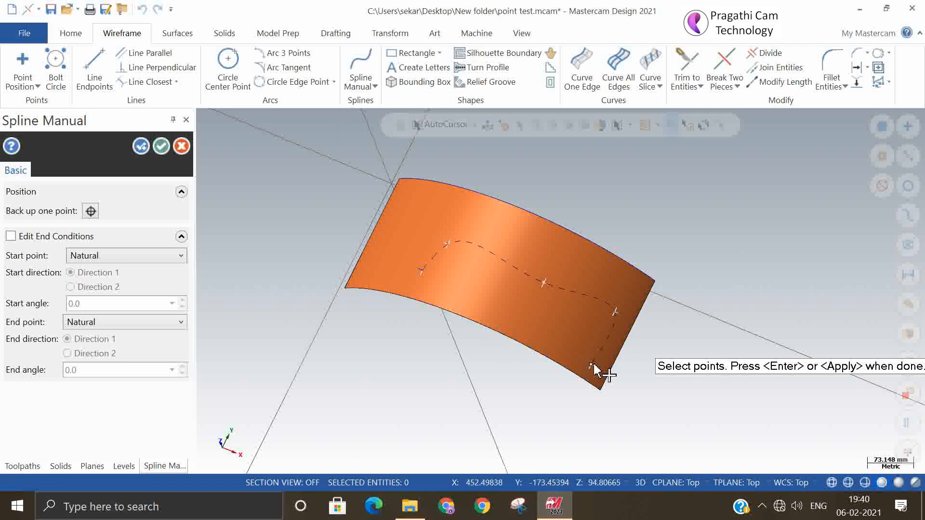
{"action": "left_click", "coordinate": [593, 365]}
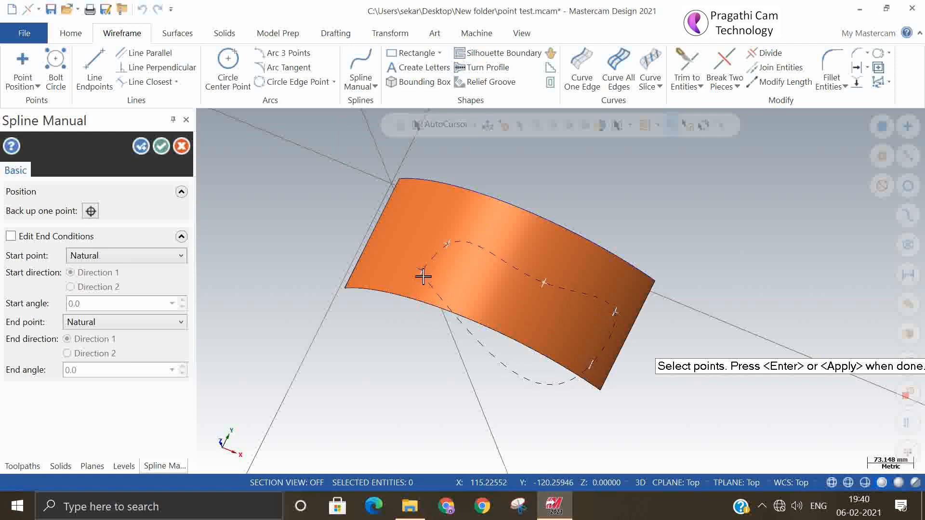
{"action": "left_click", "coordinate": [424, 276]}
{"action": "left_click", "coordinate": [424, 271]}
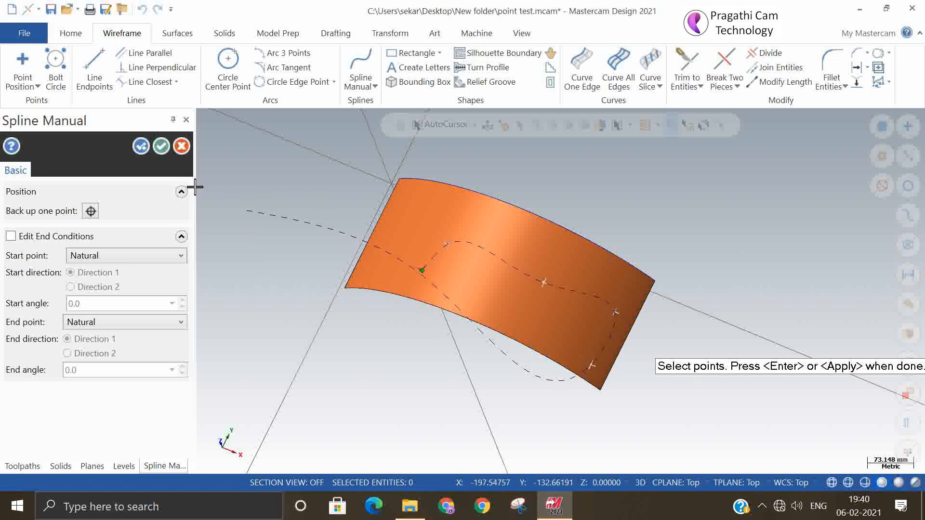
{"action": "left_click", "coordinate": [163, 147]}
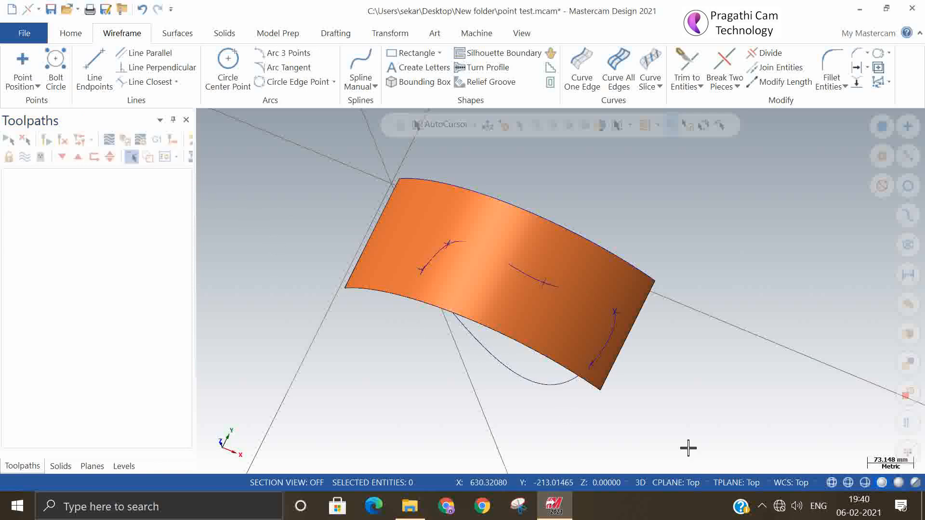
{"action": "middle_click_drag", "start_coordinate": [688, 448], "coordinate": [622, 355]}
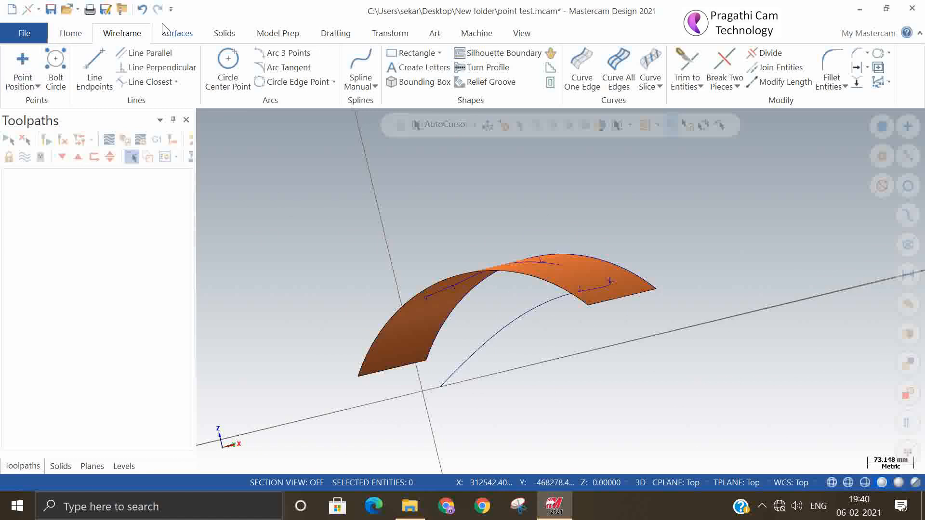
{"action": "left_click", "coordinate": [142, 10]}
- Draw an open manual spline through the five surface points in order, with natural end conditions
{"action": "mouse_move", "coordinate": [366, 262]}
{"action": "middle_mouse_down"}
{"action": "mouse_move", "coordinate": [320, 264]}
{"action": "mouse_move", "coordinate": [329, 311]}
{"action": "middle_mouse_up"}
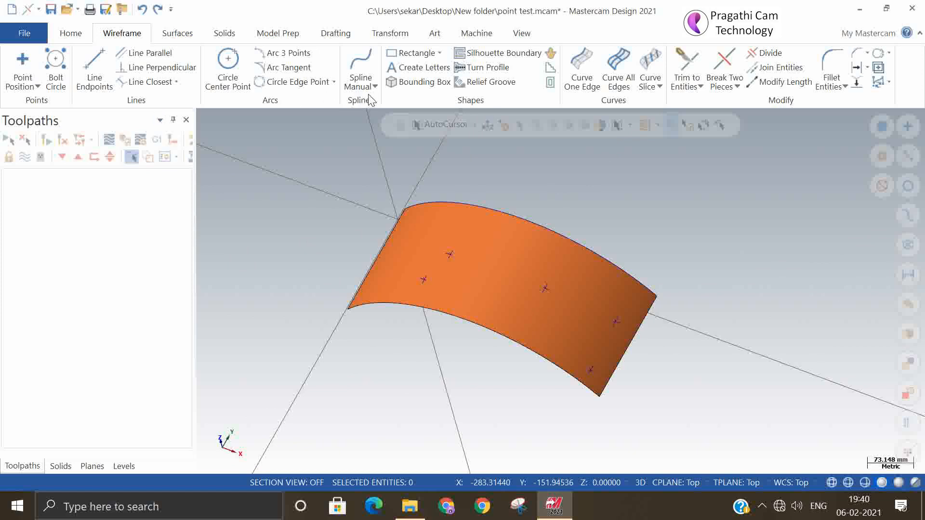
{"action": "left_click", "coordinate": [369, 64]}
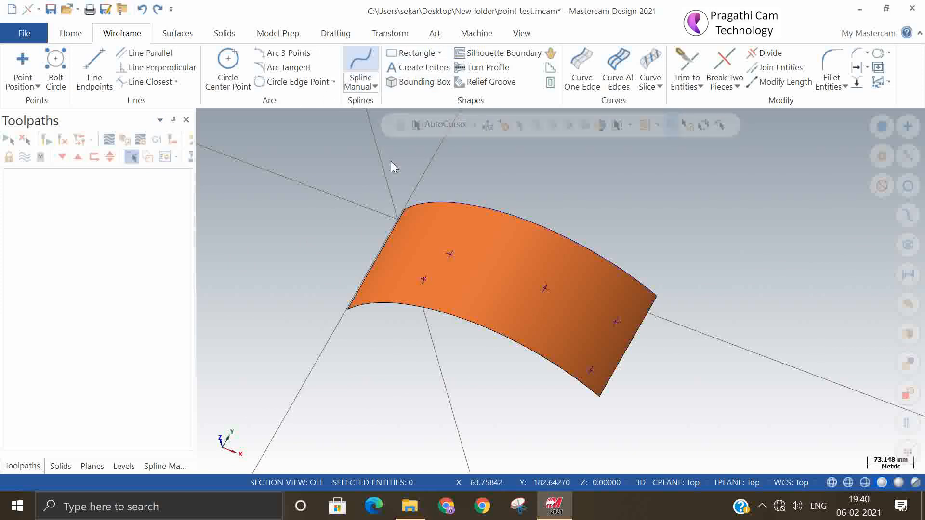
{"action": "left_click", "coordinate": [424, 280]}
{"action": "left_click", "coordinate": [450, 254]}
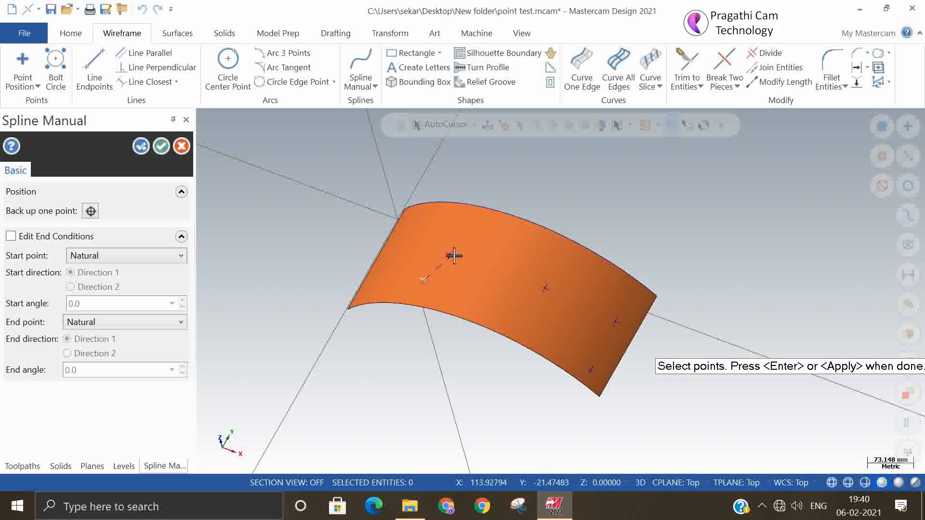
{"action": "left_click", "coordinate": [545, 288]}
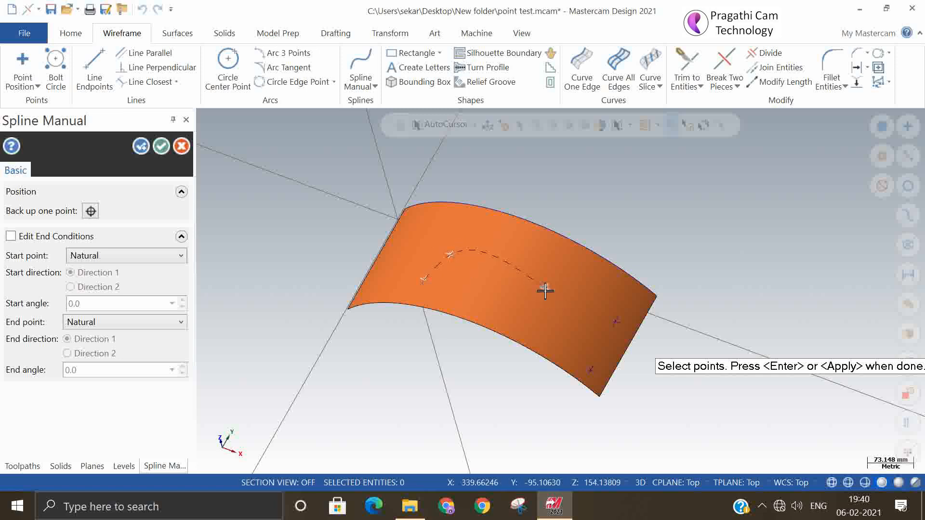
{"action": "left_click", "coordinate": [616, 323]}
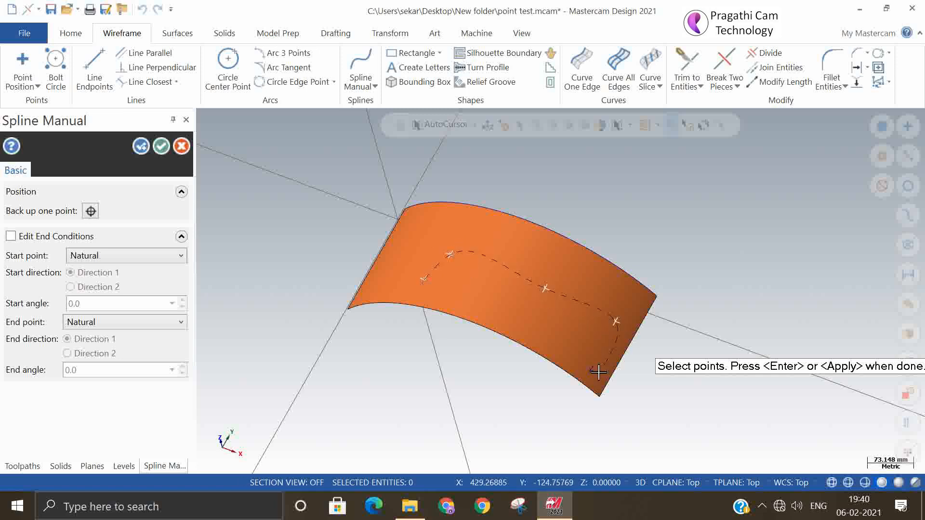
{"action": "left_click", "coordinate": [590, 373]}
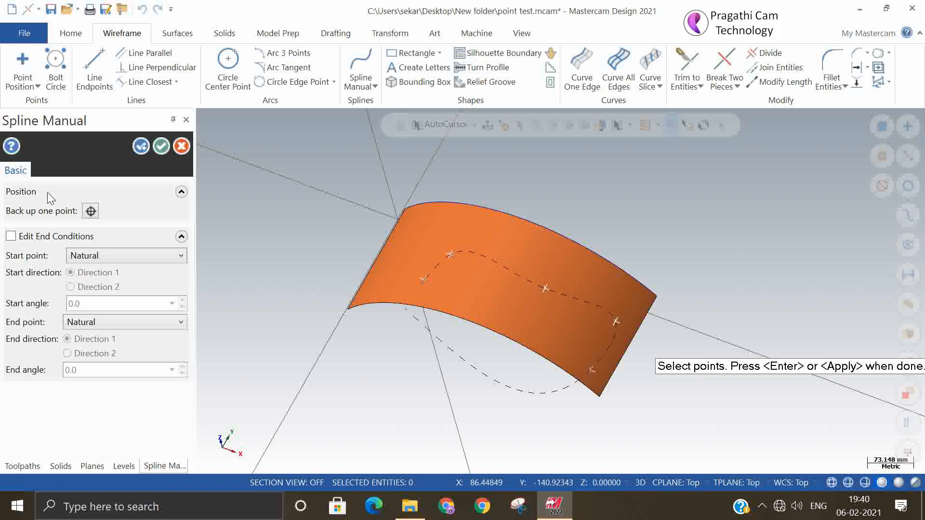
{"action": "left_click", "coordinate": [138, 143]}
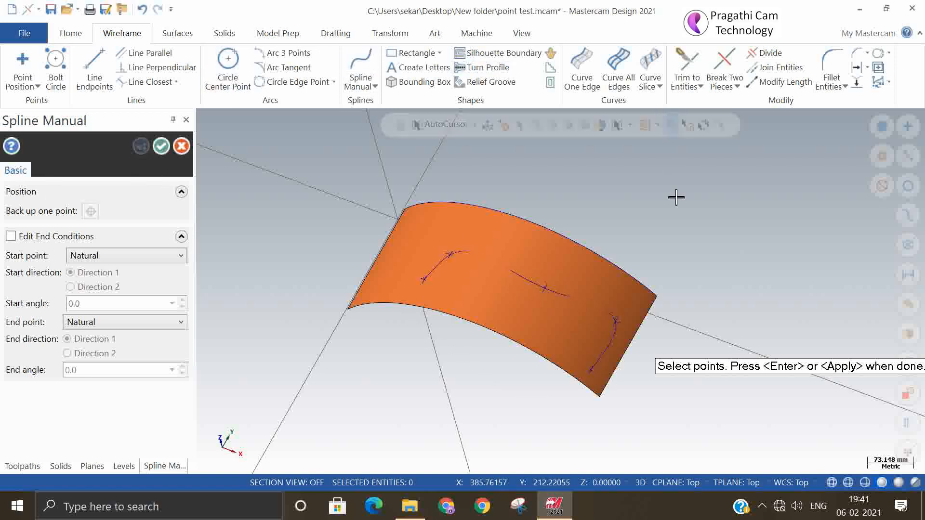
- Lengthen both ends of the spline past the surface's near curved edge with Modify Length, using a distance of 10 mm
{"action": "left_click", "coordinate": [771, 83]}
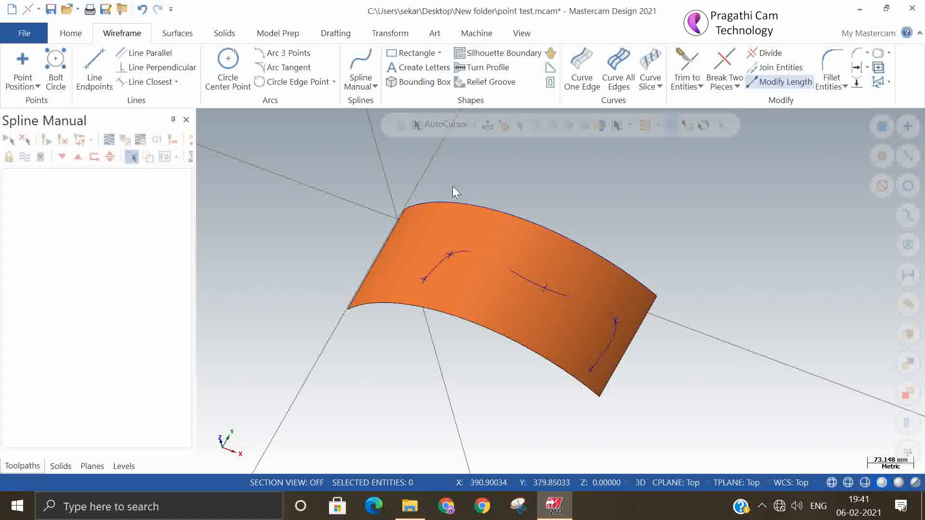
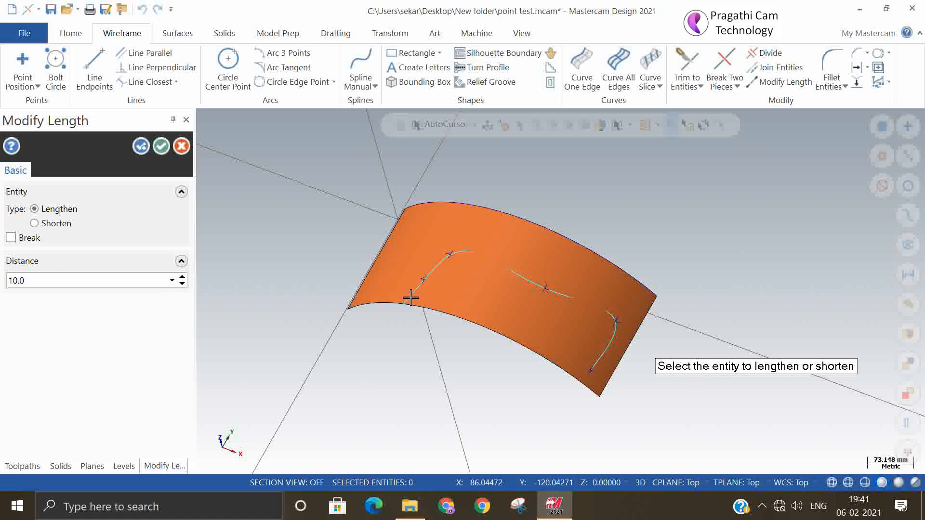
{"action": "left_click", "coordinate": [411, 299]}
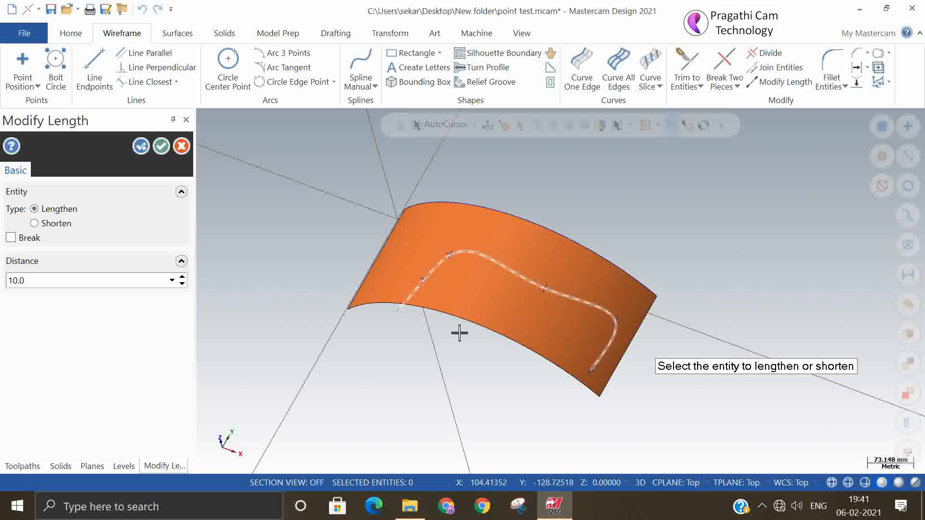
{"action": "left_click", "coordinate": [589, 373]}
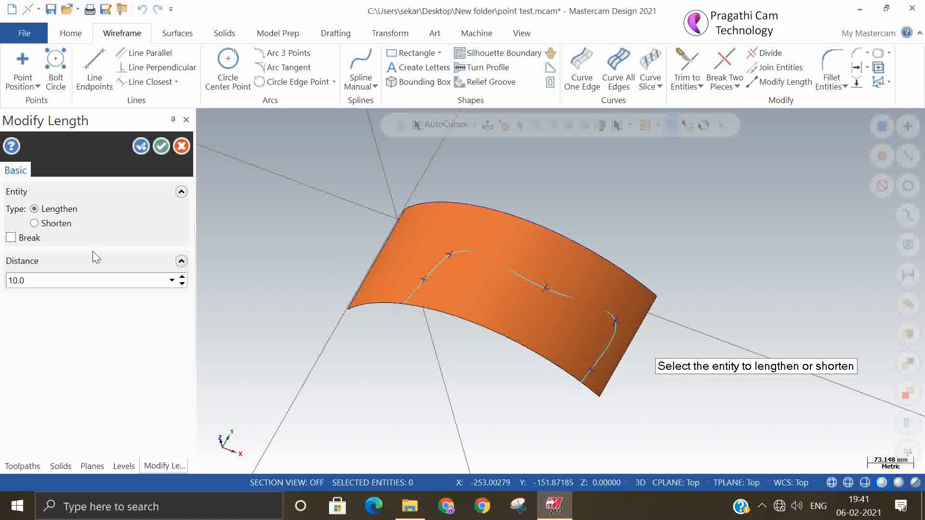
{"action": "left_click", "coordinate": [141, 145]}
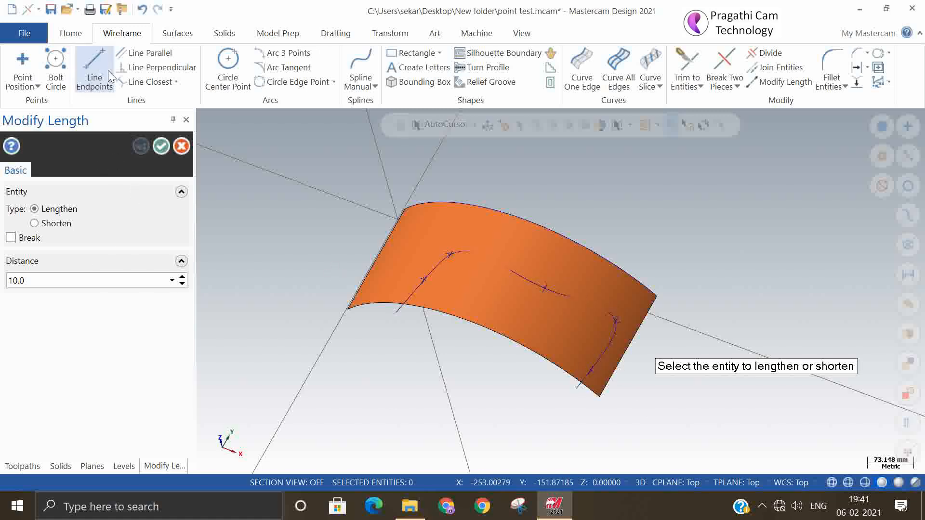
- Draw a freeform two-endpoint line joining the spline's two extended ends to form a closed profile
{"action": "left_click", "coordinate": [94, 72]}
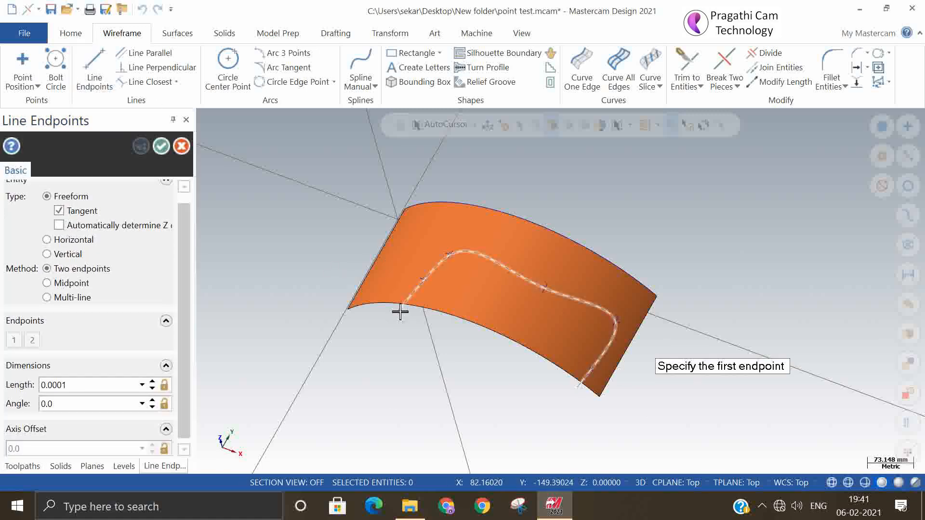
{"action": "left_click", "coordinate": [401, 309]}
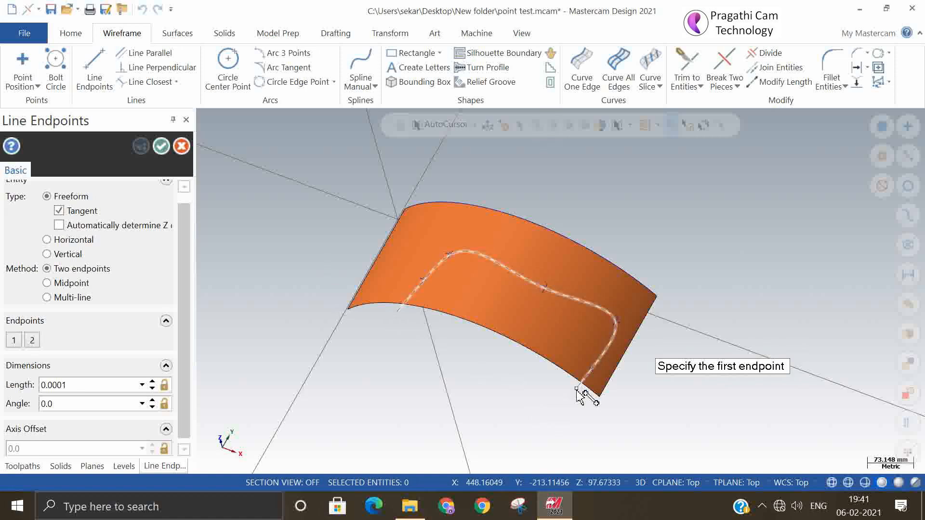
{"action": "left_click", "coordinate": [586, 388]}
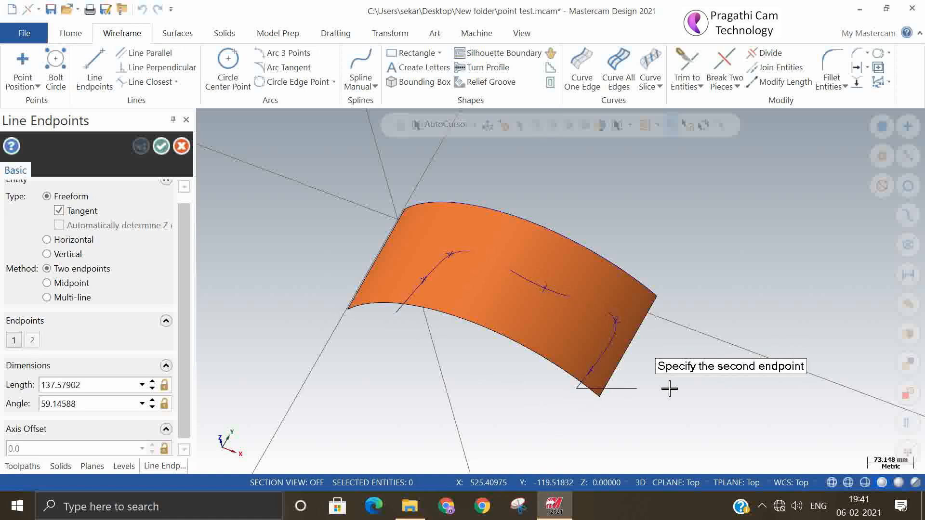
{"action": "left_click", "coordinate": [400, 314]}
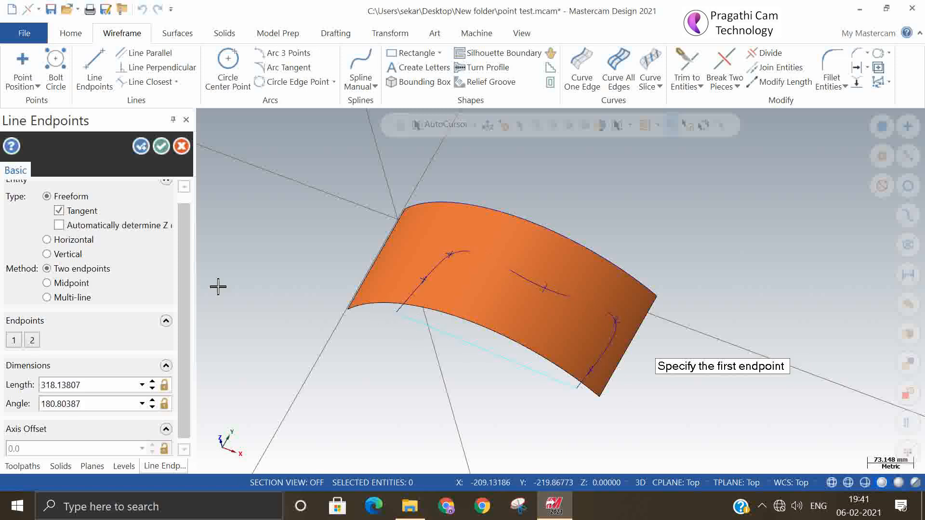
{"action": "left_click", "coordinate": [162, 145]}
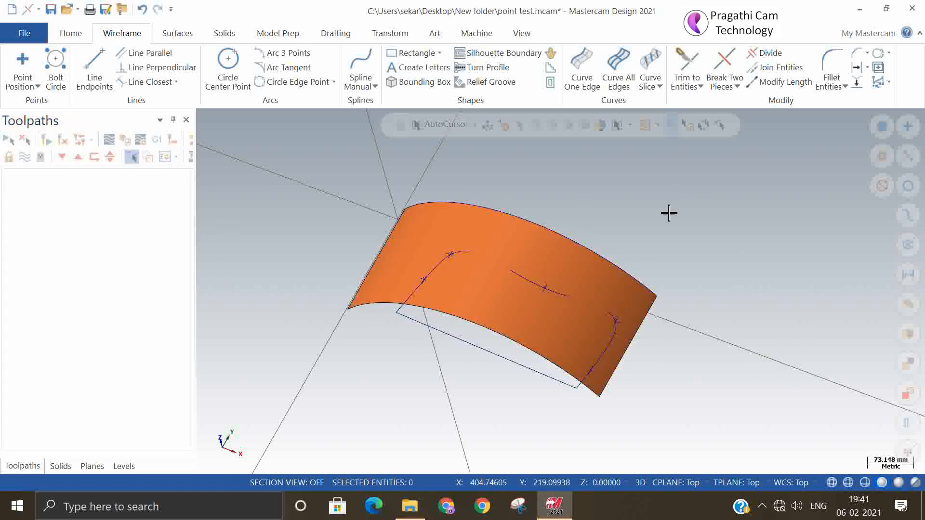
- Set up Trim to Curves with the draft surface and the closed spline-and-line chain, projecting to the construction plane
{"action": "mouse_move", "coordinate": [704, 261]}
{"action": "middle_mouse_down"}
{"action": "mouse_move", "coordinate": [696, 210]}
{"action": "mouse_move", "coordinate": [696, 261]}
{"action": "mouse_move", "coordinate": [713, 270]}
{"action": "mouse_move", "coordinate": [721, 200]}
{"action": "mouse_move", "coordinate": [720, 254]}
{"action": "mouse_move", "coordinate": [665, 250]}
{"action": "middle_mouse_up"}
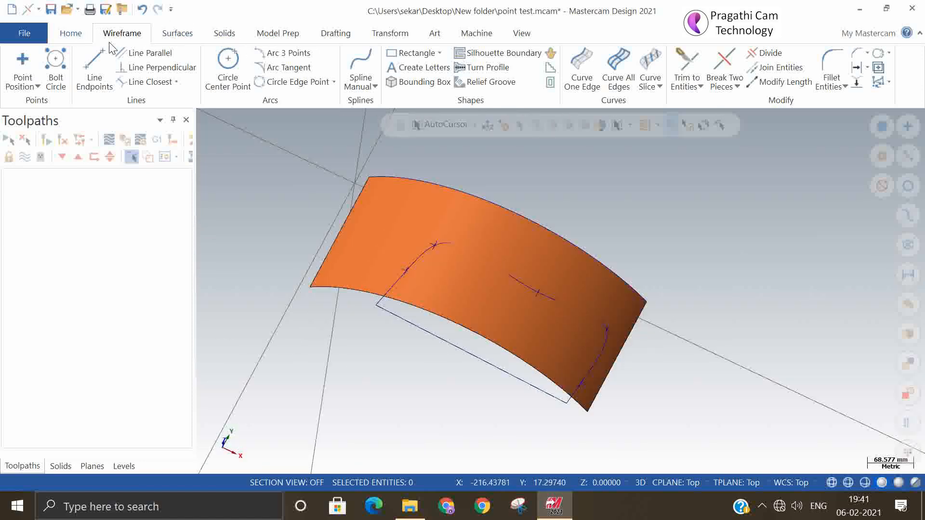
{"action": "left_click", "coordinate": [176, 34]}
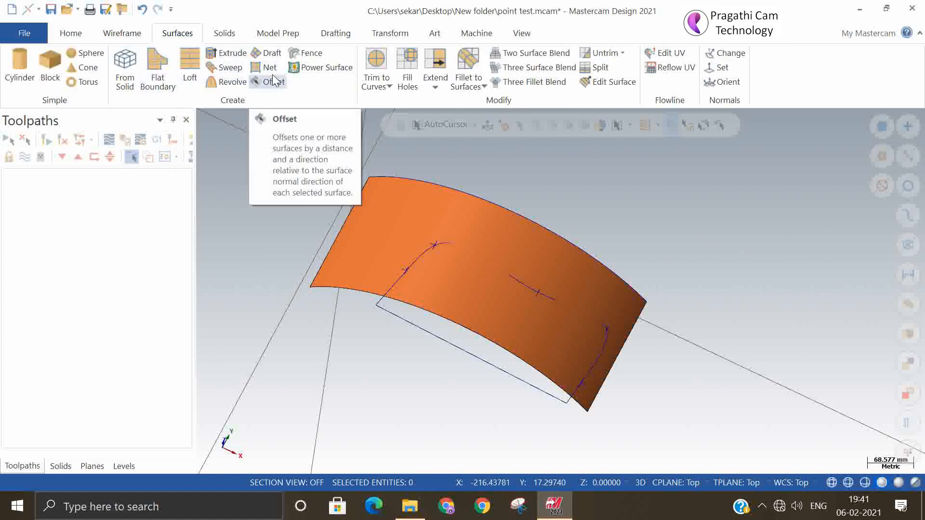
{"action": "left_click", "coordinate": [377, 61]}
{"action": "left_click", "coordinate": [392, 192]}
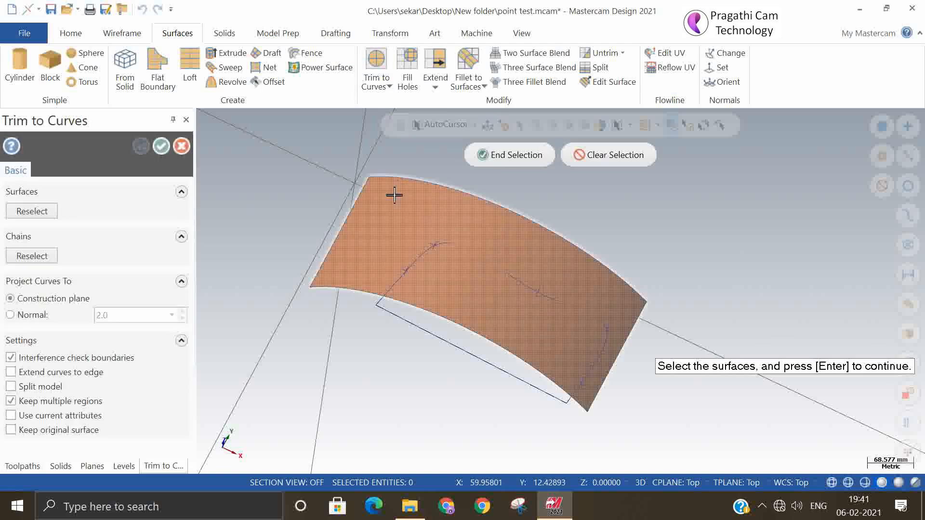
{"action": "left_click", "coordinate": [517, 153]}
{"action": "left_click", "coordinate": [416, 270]}
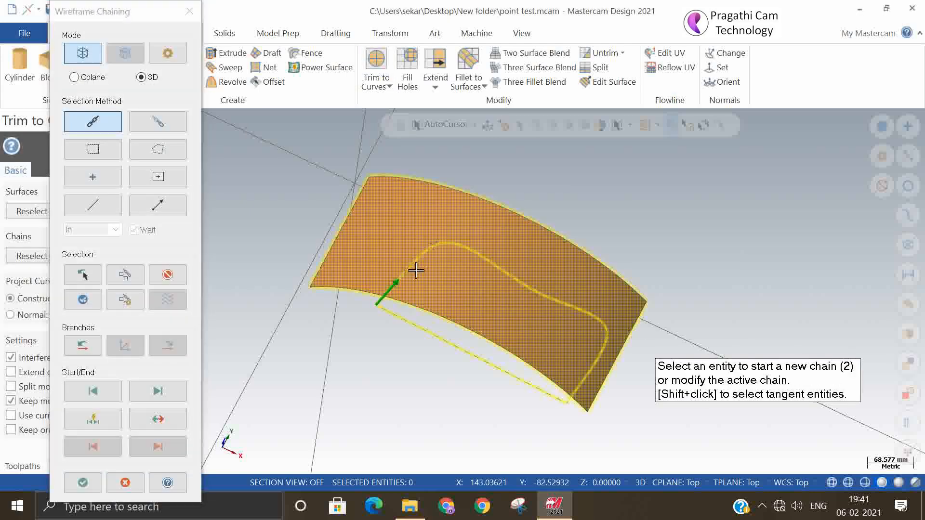
{"action": "left_click", "coordinate": [83, 483]}
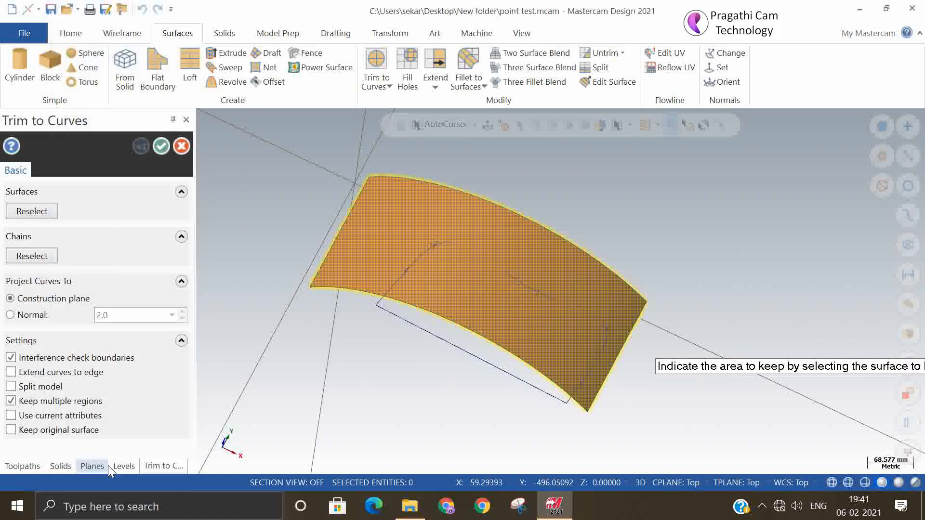
- Keep the surface area outside the closed profile and complete the trim
{"action": "left_click", "coordinate": [337, 234]}
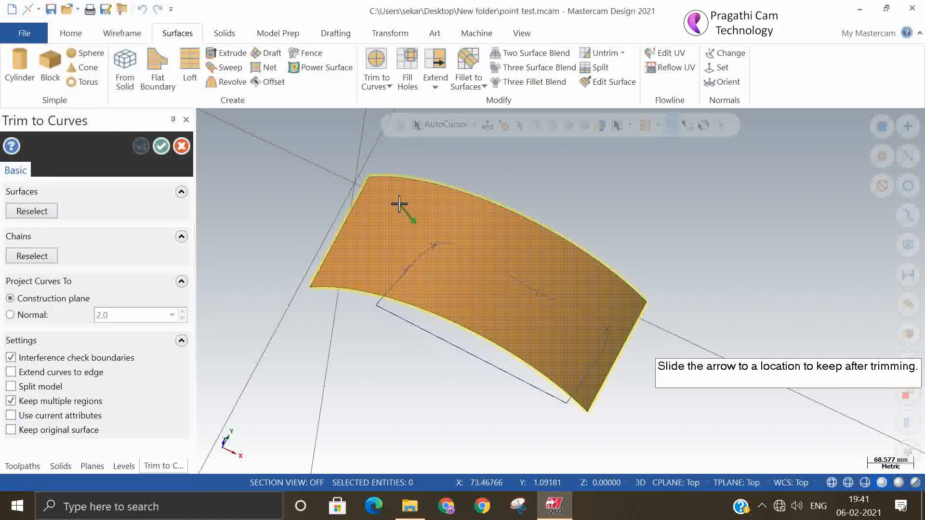
{"action": "left_click", "coordinate": [399, 203]}
{"action": "middle_click_drag", "start_coordinate": [413, 347], "coordinate": [395, 284]}
{"action": "left_click", "coordinate": [159, 149]}
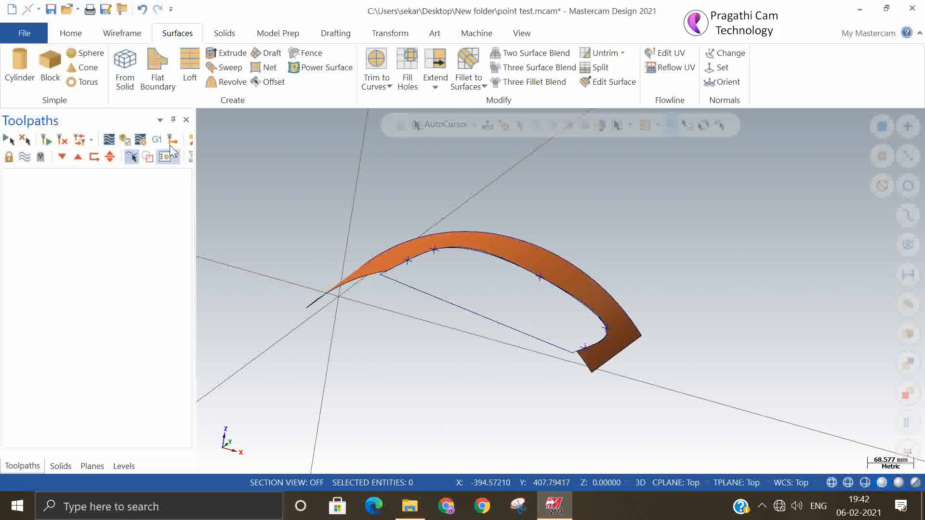
{"action": "middle_click_drag", "start_coordinate": [595, 165], "coordinate": [554, 221]}
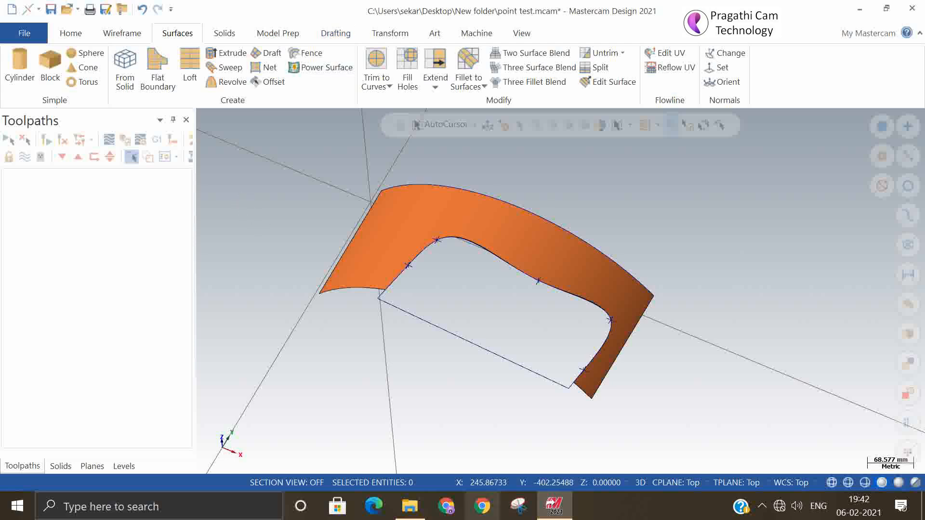
- Start a new part file, discarding the unsaved changes to point test.mcam
{"action": "middle_click_drag", "start_coordinate": [715, 386], "coordinate": [696, 384]}
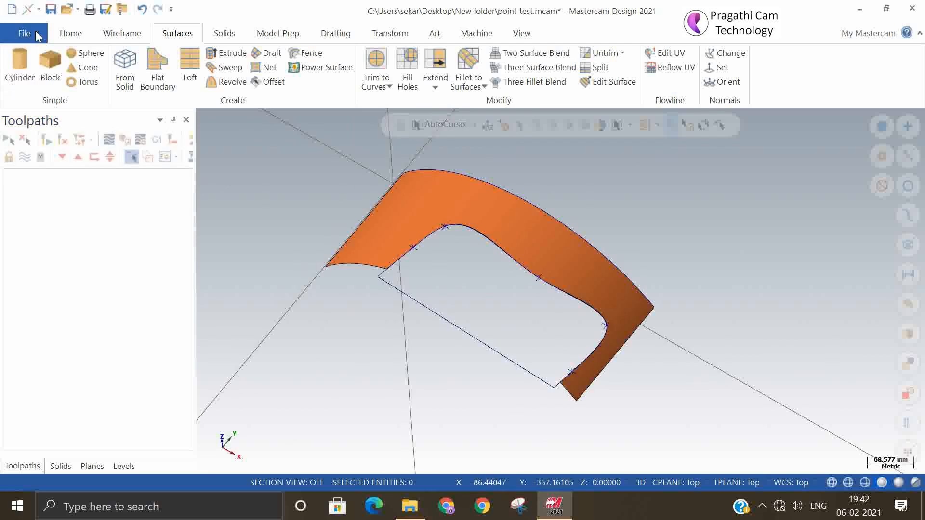
{"action": "left_click", "coordinate": [12, 9]}
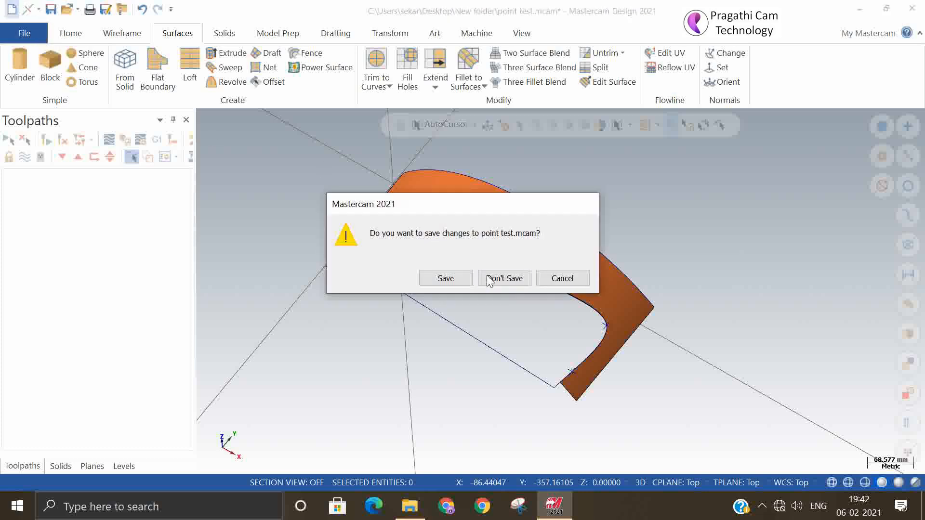
{"action": "left_click", "coordinate": [490, 279]}
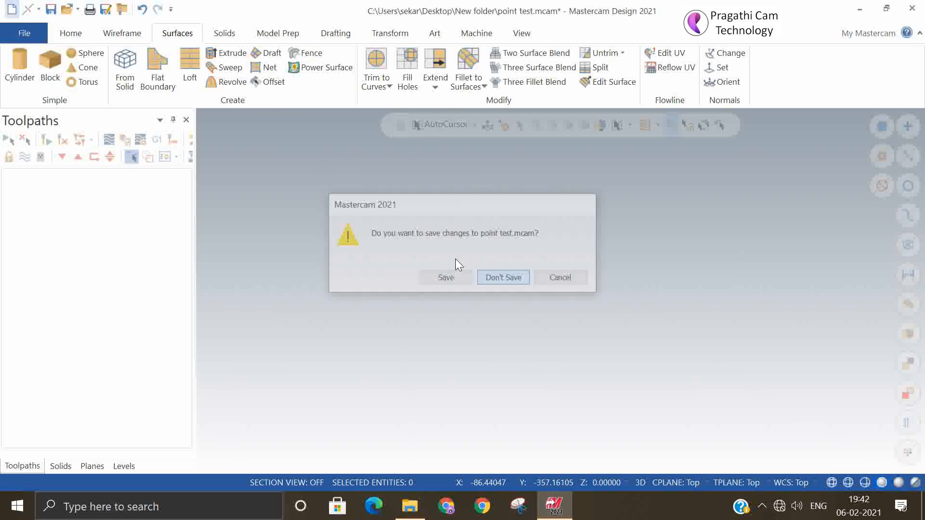
- Draw a freeform two-endpoint line about 84 mm long from the origin, rising to the right at about 20 degrees
{"action": "left_click", "coordinate": [122, 33]}
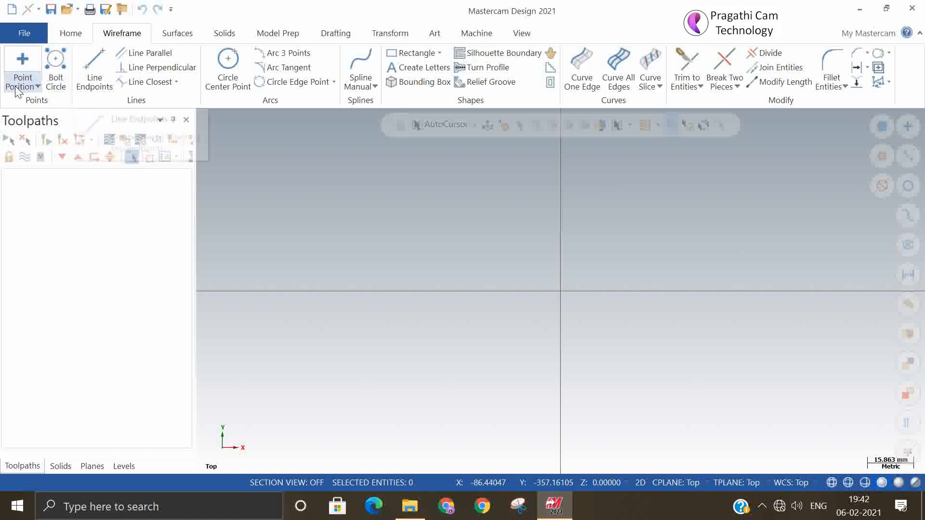
{"action": "left_click", "coordinate": [38, 87]}
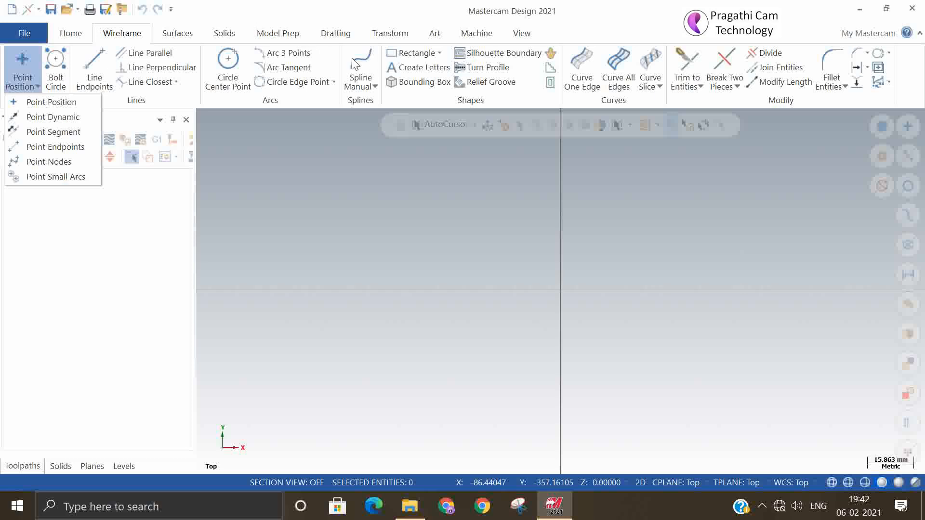
{"action": "left_click", "coordinate": [105, 70]}
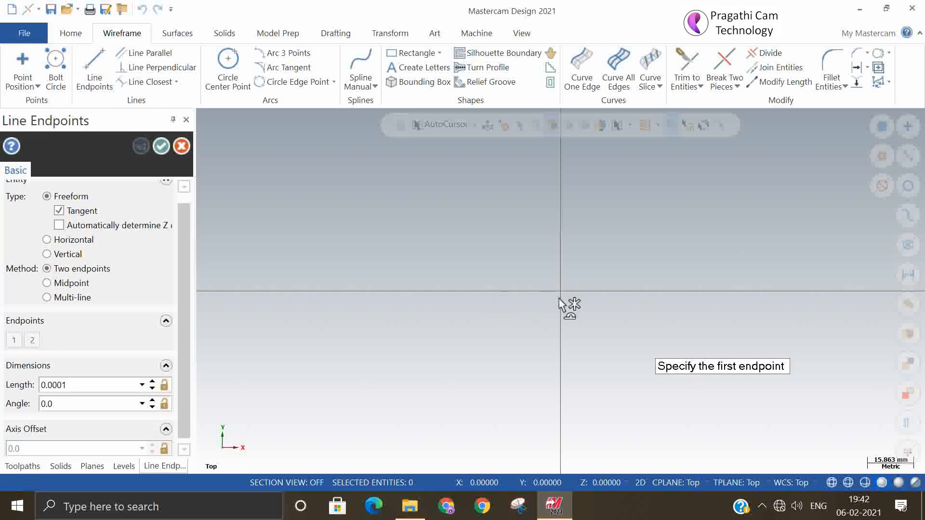
{"action": "left_click", "coordinate": [561, 291]}
{"action": "left_click", "coordinate": [788, 207]}
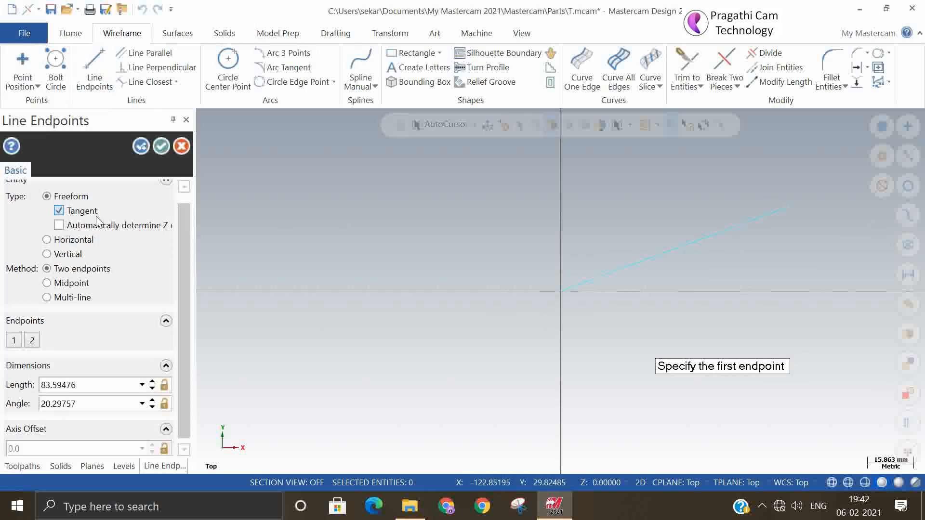
{"action": "left_click", "coordinate": [164, 147]}
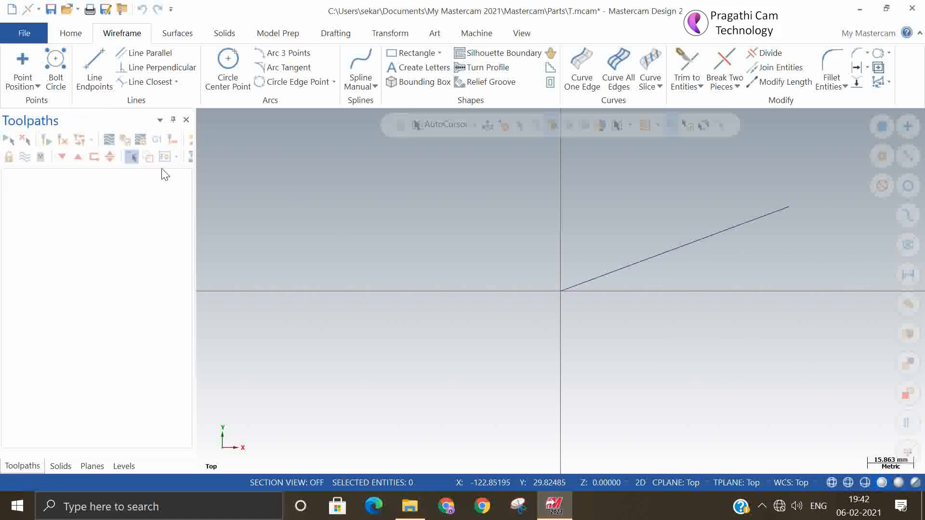
- Create 10 evenly spaced points along the line with Point Segment, using the Entity method
{"action": "left_click", "coordinate": [37, 86]}
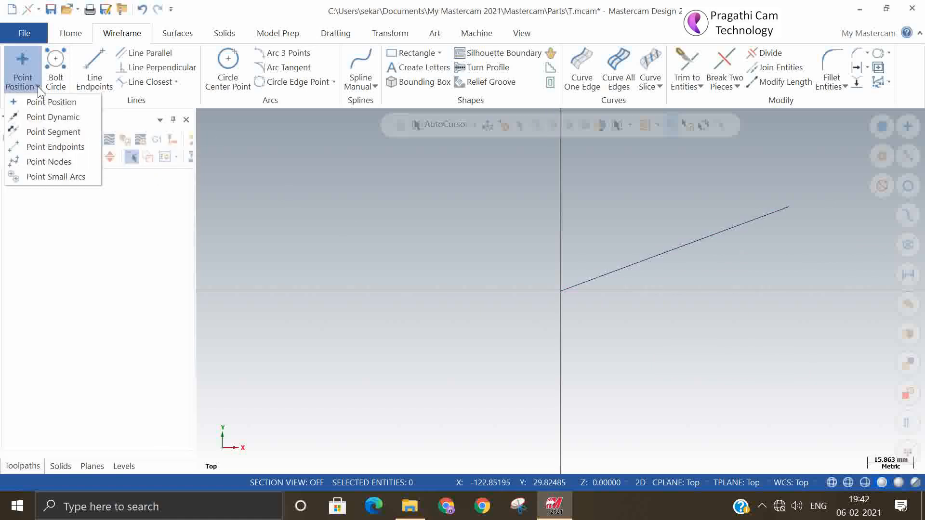
{"action": "left_click", "coordinate": [56, 132]}
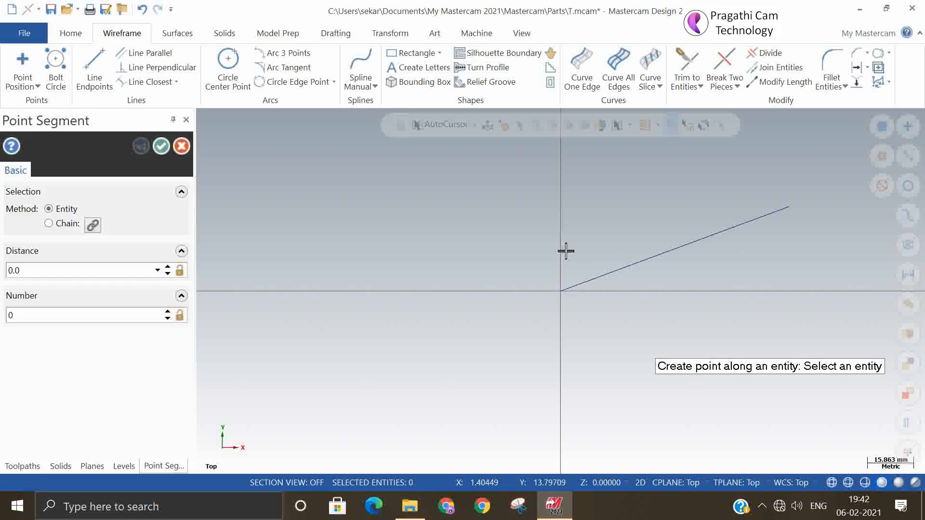
{"action": "left_click", "coordinate": [606, 273]}
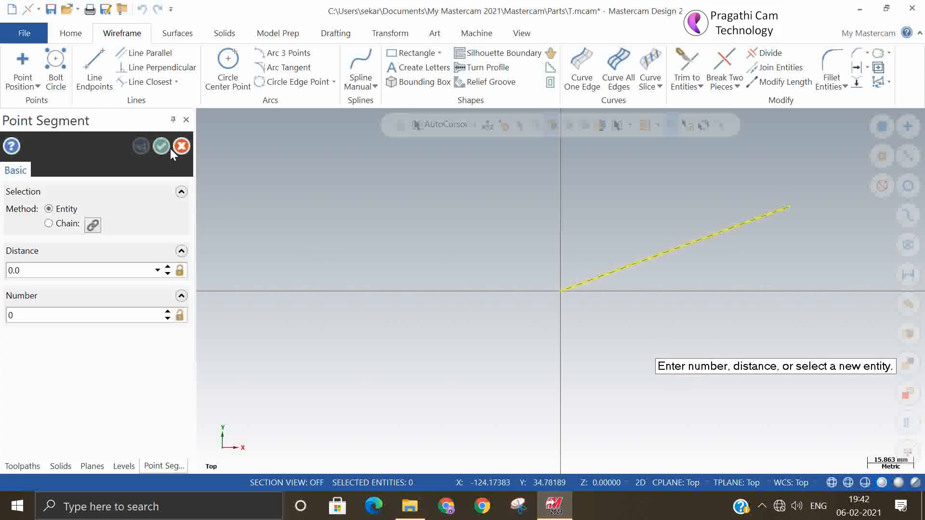
{"action": "double_click", "coordinate": [54, 313]}
{"action": "type", "text": "10"}
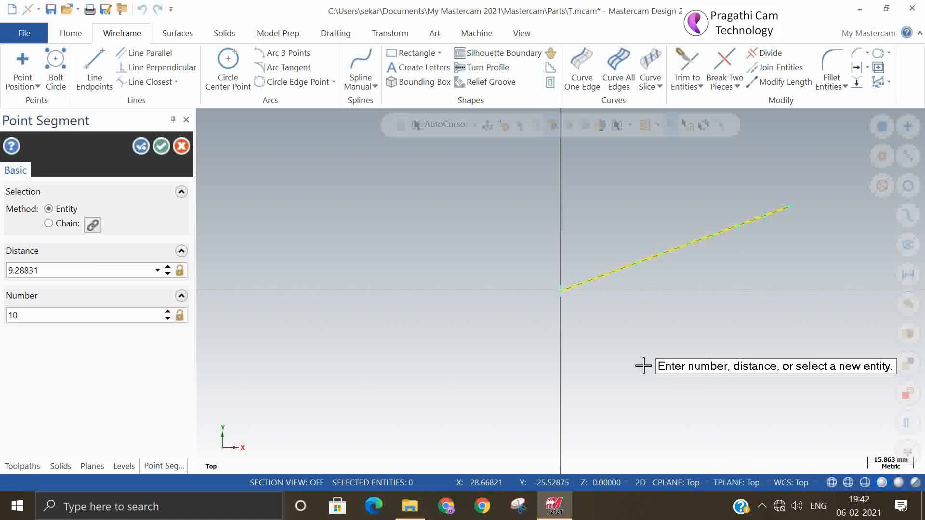
{"action": "left_click", "coordinate": [162, 147]}
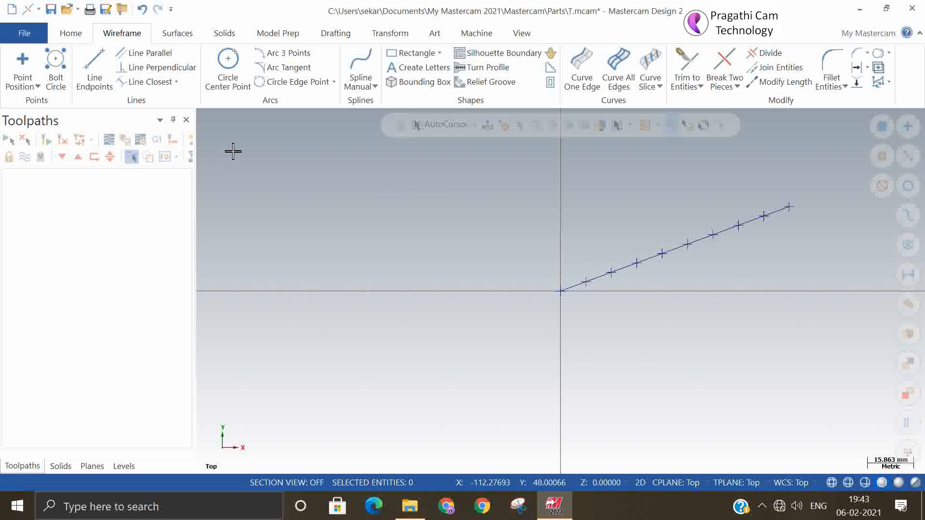
- Select the line together with all its segment points and delete them
{"action": "left_click", "coordinate": [36, 87]}
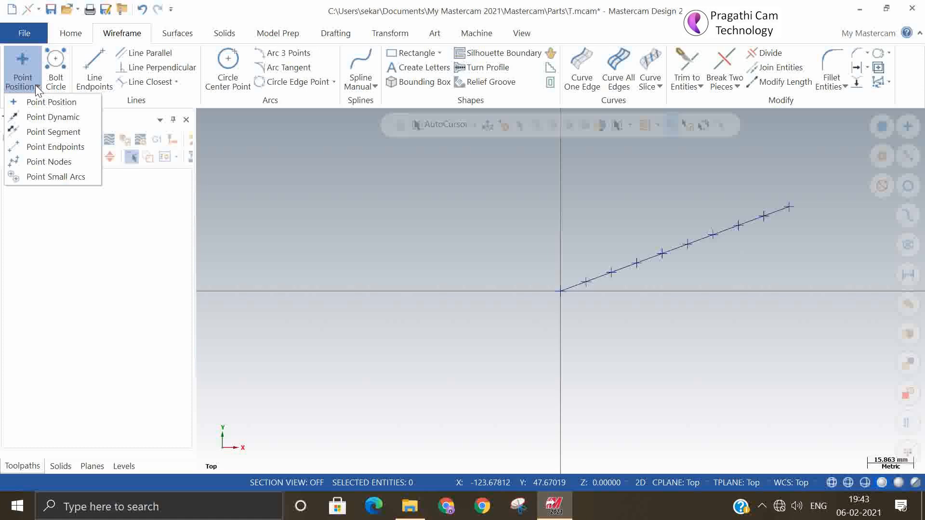
{"action": "left_click", "coordinate": [310, 219]}
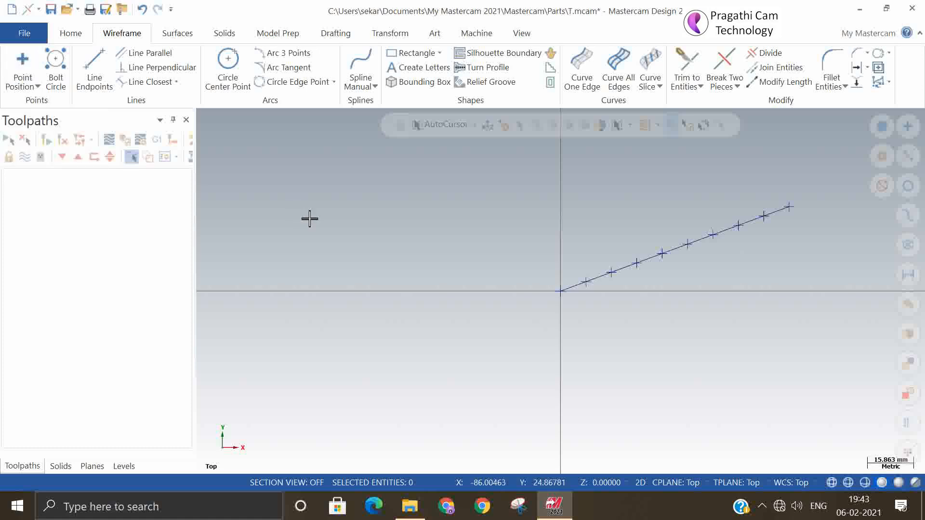
{"action": "left_click_drag", "start_coordinate": [362, 188], "coordinate": [832, 359]}
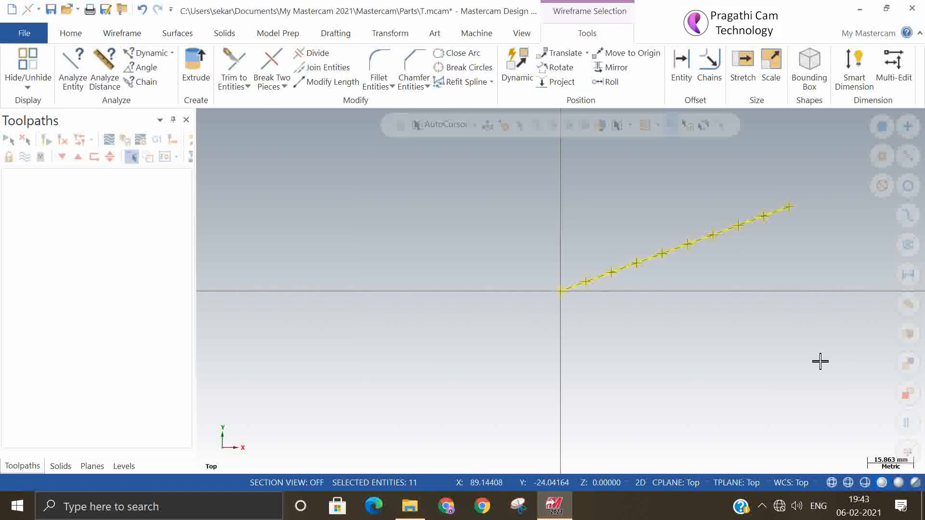
{"action": "key", "text": "Delete"}
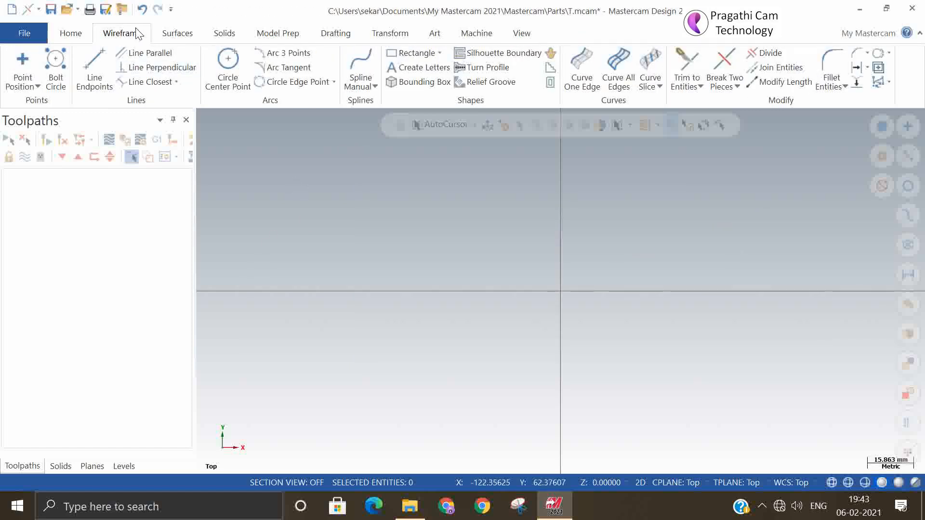
- Draw four connected lines stepping down to the right: about 16 mm steep, 11 mm horizontal, one slanted, and a short horizontal one
{"action": "left_click", "coordinate": [99, 79]}
{"action": "left_click", "coordinate": [341, 244]}
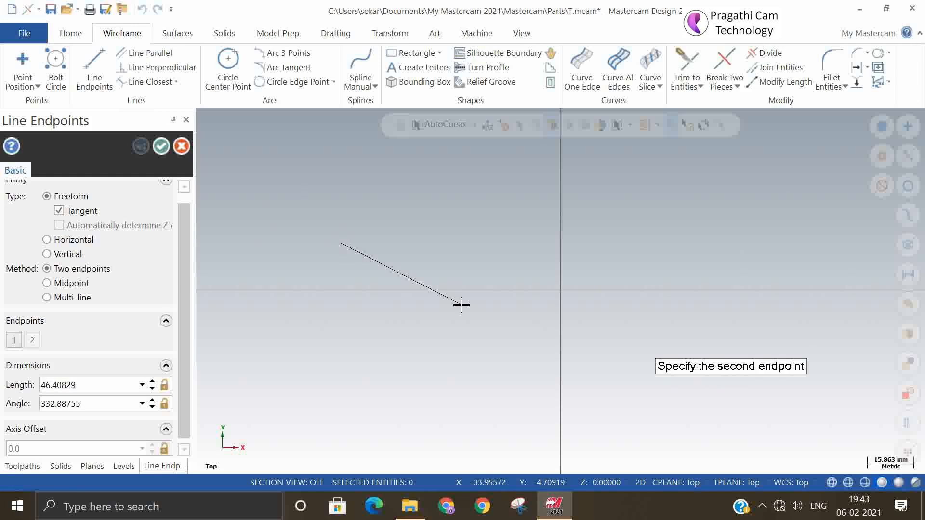
{"action": "left_click", "coordinate": [356, 286]}
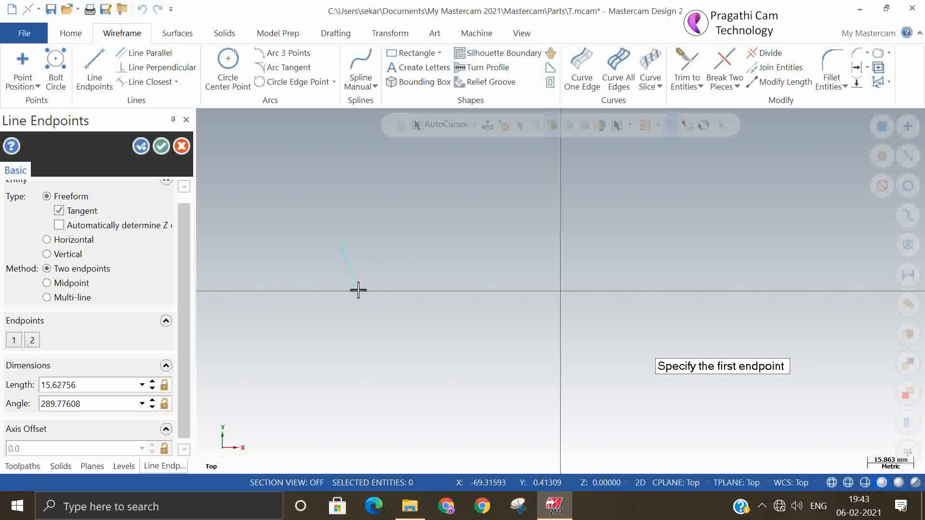
{"action": "left_click", "coordinate": [356, 286]}
{"action": "left_click", "coordinate": [389, 297]}
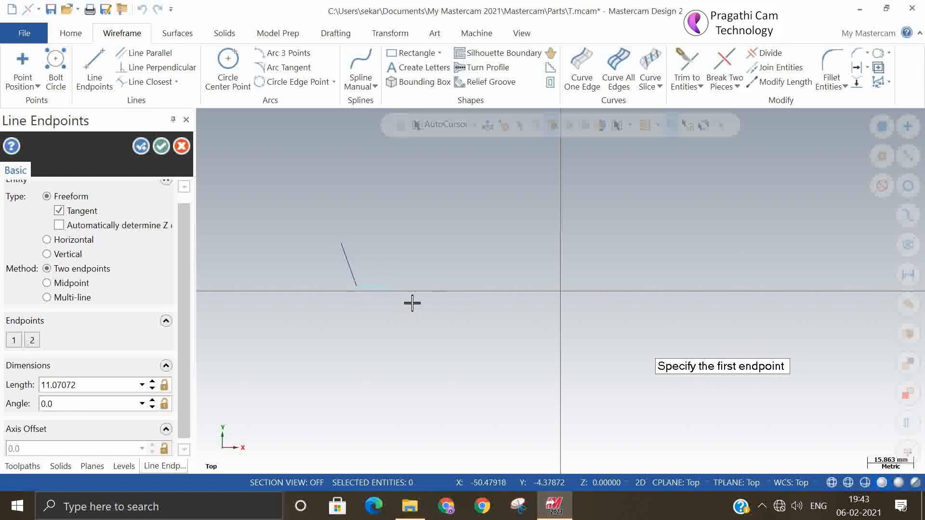
{"action": "left_click", "coordinate": [391, 287]}
{"action": "left_click", "coordinate": [440, 342]}
{"action": "left_click", "coordinate": [440, 342]}
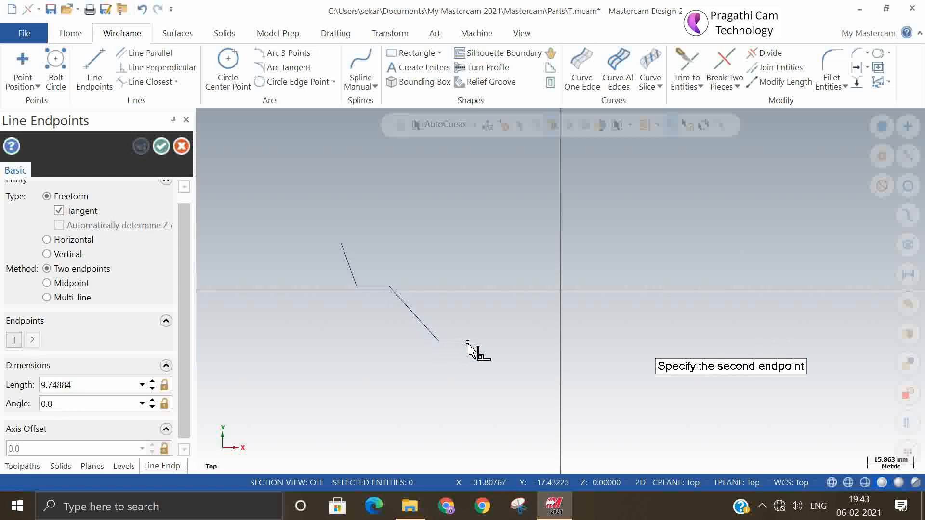
{"action": "left_click", "coordinate": [468, 342]}
- Draw two separate lines beside the stepped chain: one sloping down across the X axis and one about 90 mm long above it
{"action": "left_click", "coordinate": [517, 246]}
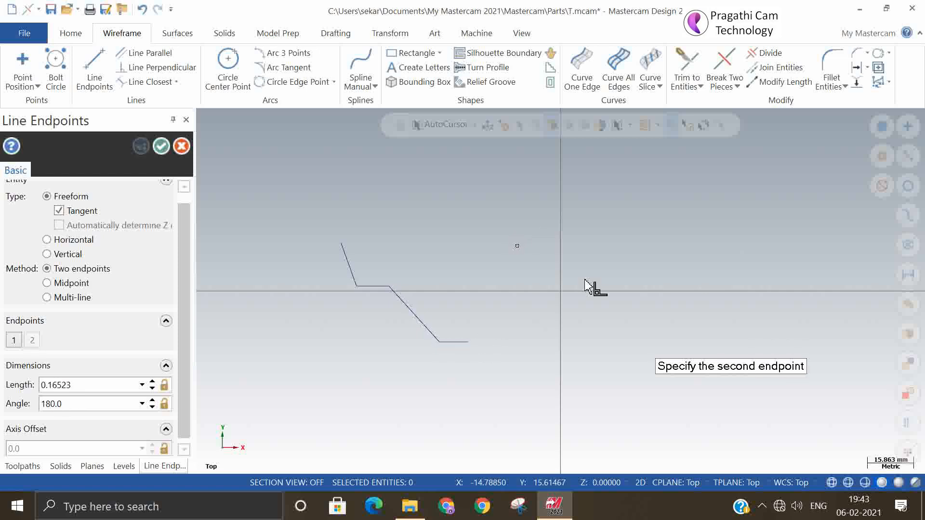
{"action": "left_click", "coordinate": [705, 321]}
{"action": "left_click", "coordinate": [678, 185]}
{"action": "left_click", "coordinate": [416, 210]}
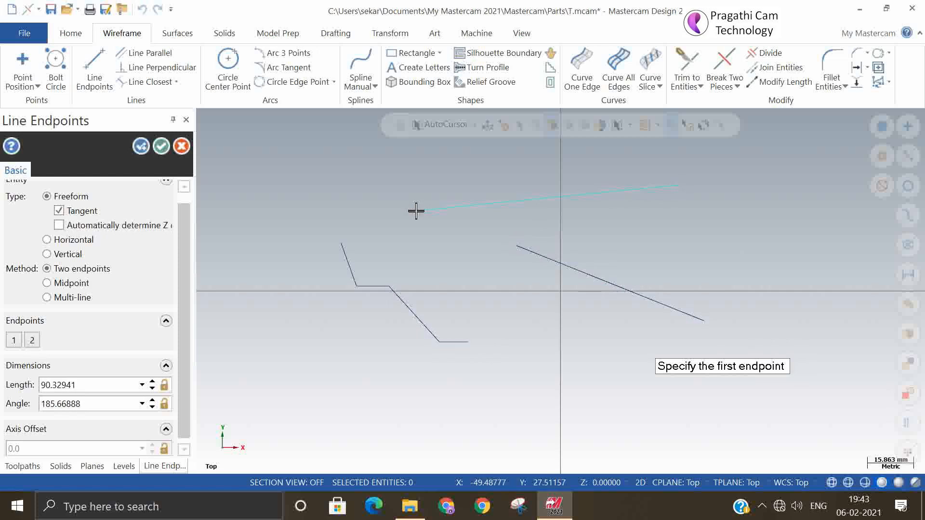
{"action": "left_click", "coordinate": [162, 146]}
- Create points at the ends of all lines with Point Endpoints and run Delete Duplicates on the drawing
{"action": "left_click", "coordinate": [30, 86]}
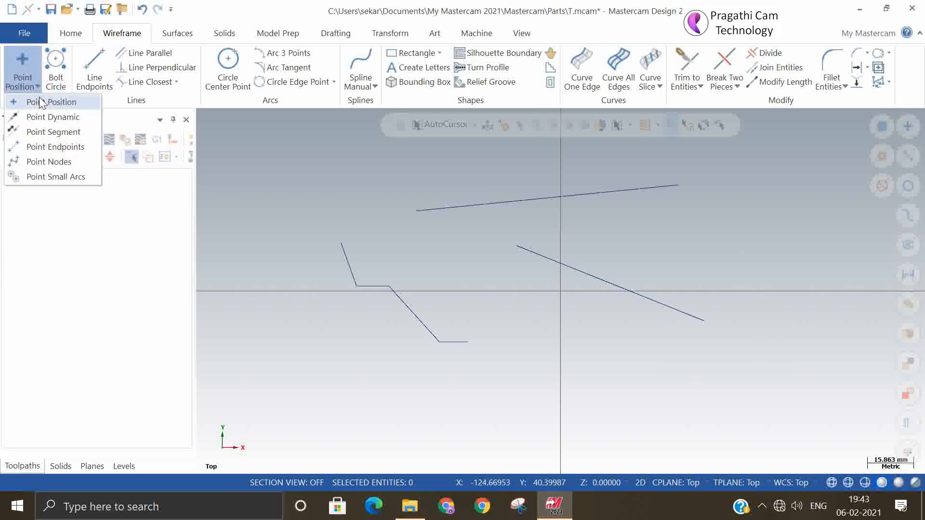
{"action": "left_click", "coordinate": [53, 147]}
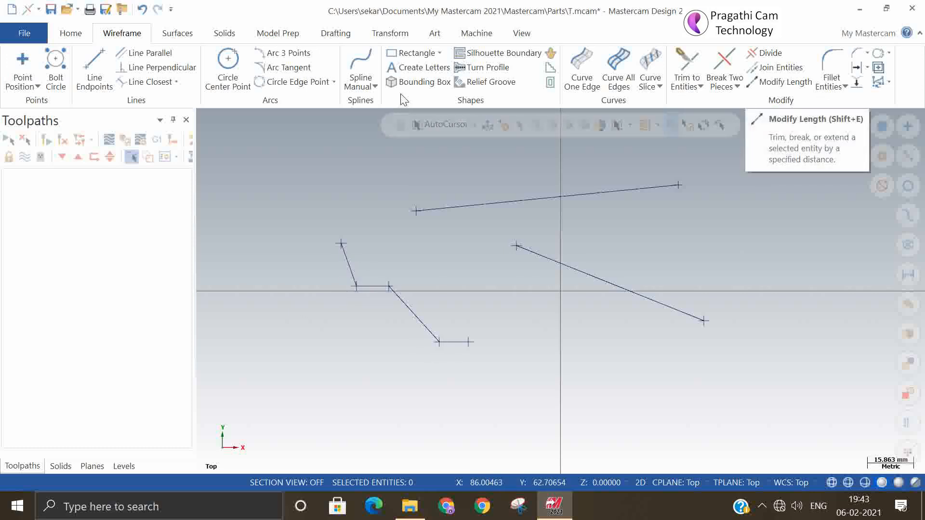
{"action": "left_click", "coordinate": [71, 34]}
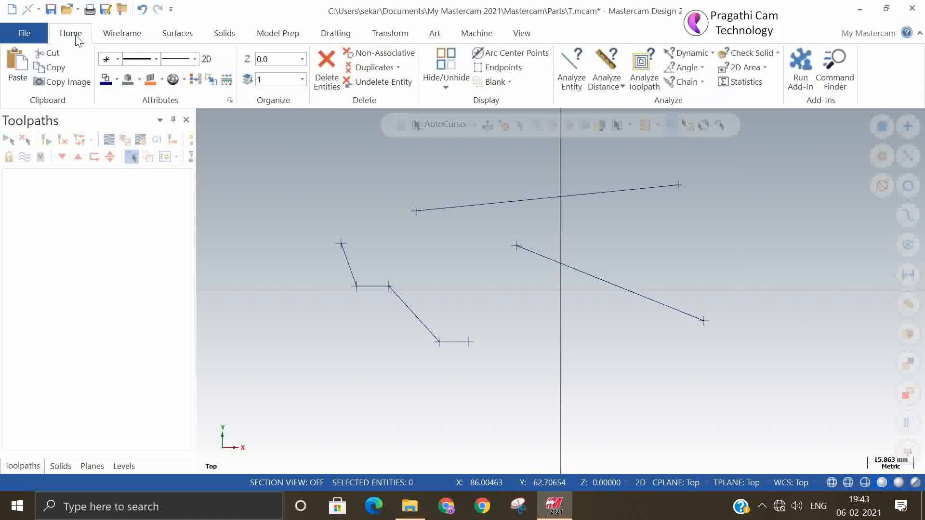
{"action": "left_click", "coordinate": [372, 69]}
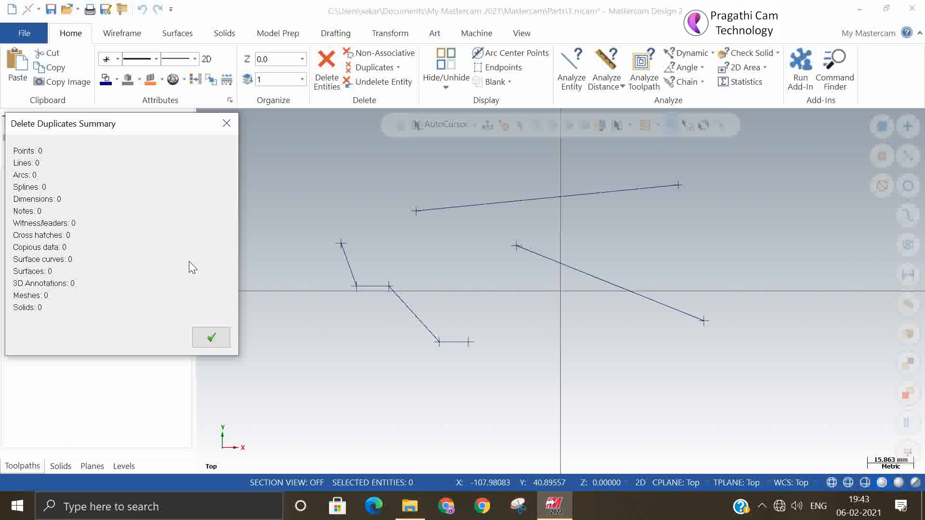
{"action": "left_click", "coordinate": [204, 336]}
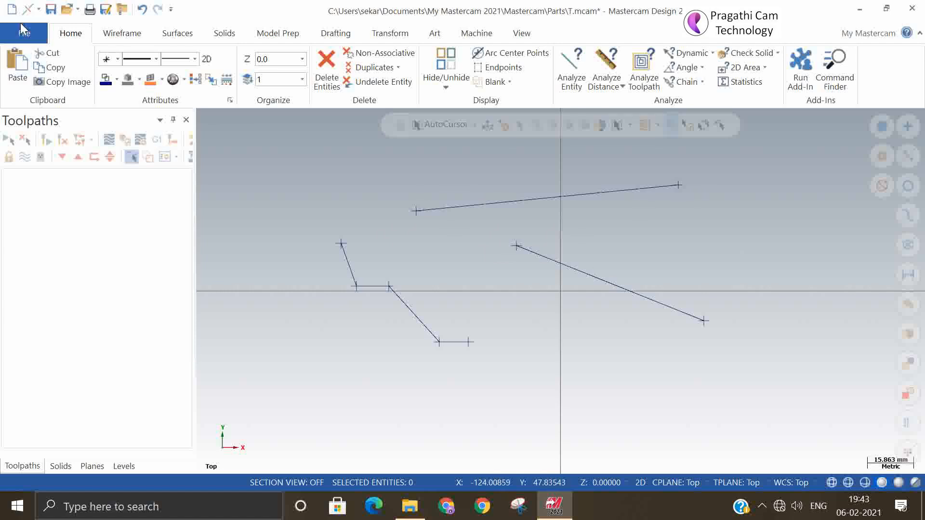
- Start another new part file without saving the drawing of lines and endpoint points
{"action": "left_click", "coordinate": [12, 10]}
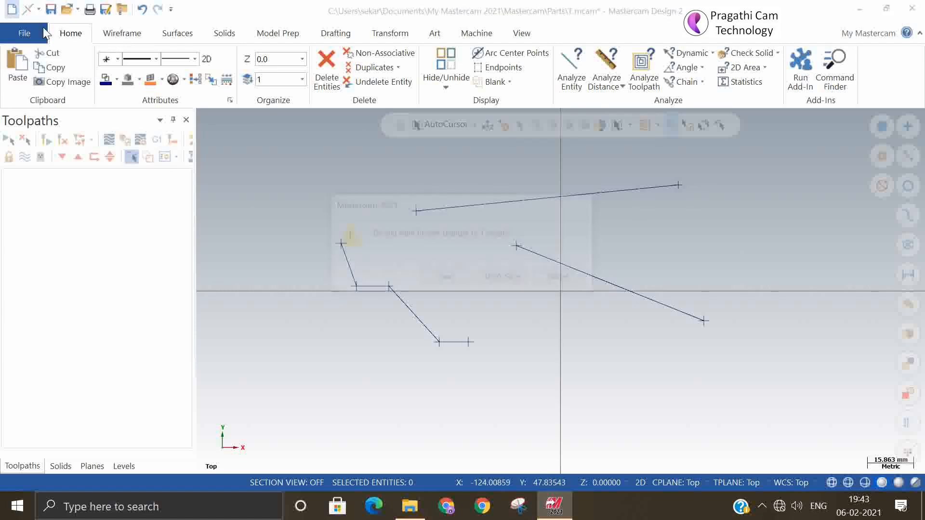
{"action": "left_click", "coordinate": [514, 284]}
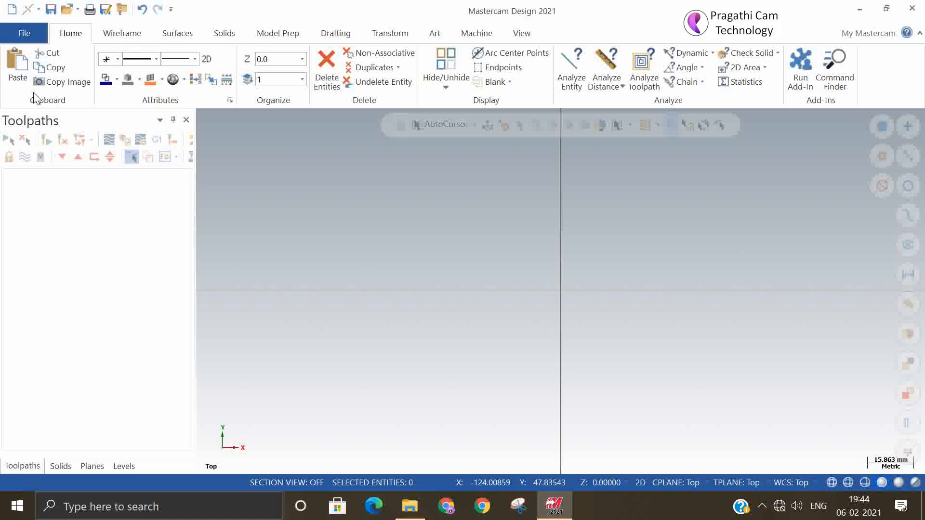
- Draw a wavy eight-point manual spline from below the X axis, across both axes, to a high end beyond the Y axis
{"action": "left_click", "coordinate": [122, 33]}
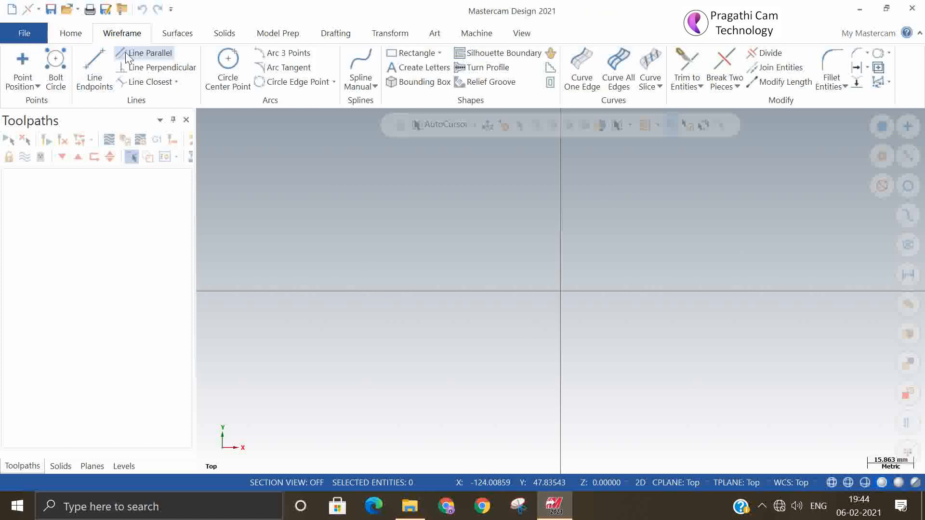
{"action": "left_click", "coordinate": [37, 86]}
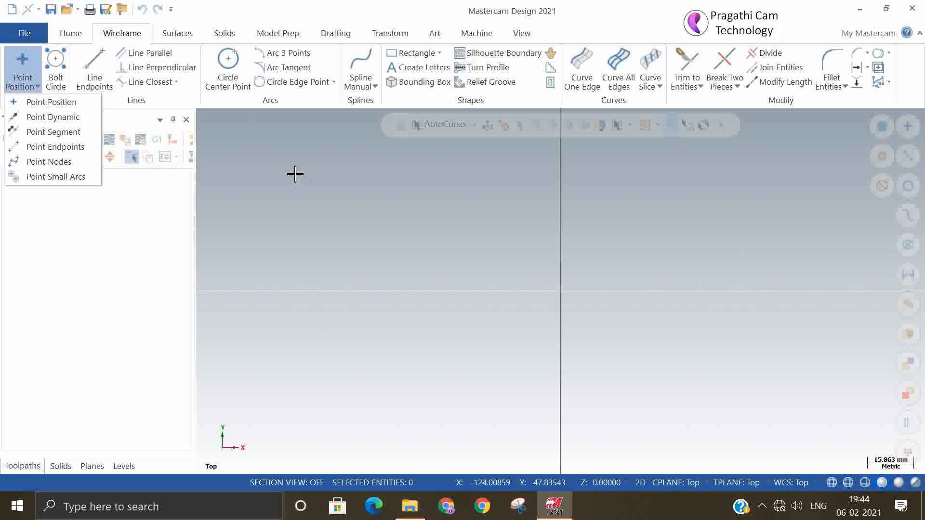
{"action": "left_click", "coordinate": [318, 181]}
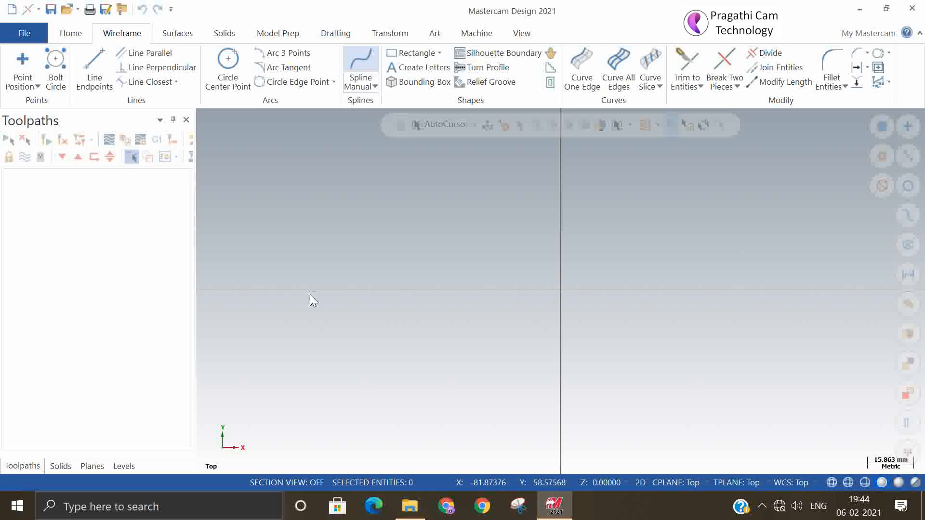
{"action": "left_click", "coordinate": [255, 354]}
{"action": "left_click", "coordinate": [284, 278]}
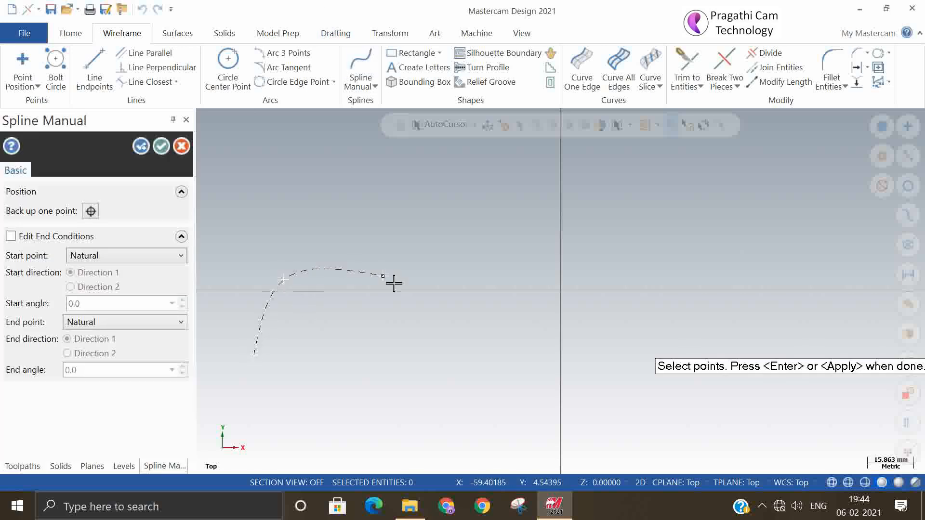
{"action": "left_click", "coordinate": [384, 277]}
{"action": "left_click", "coordinate": [457, 347]}
{"action": "left_click", "coordinate": [559, 339]}
{"action": "left_click", "coordinate": [634, 247]}
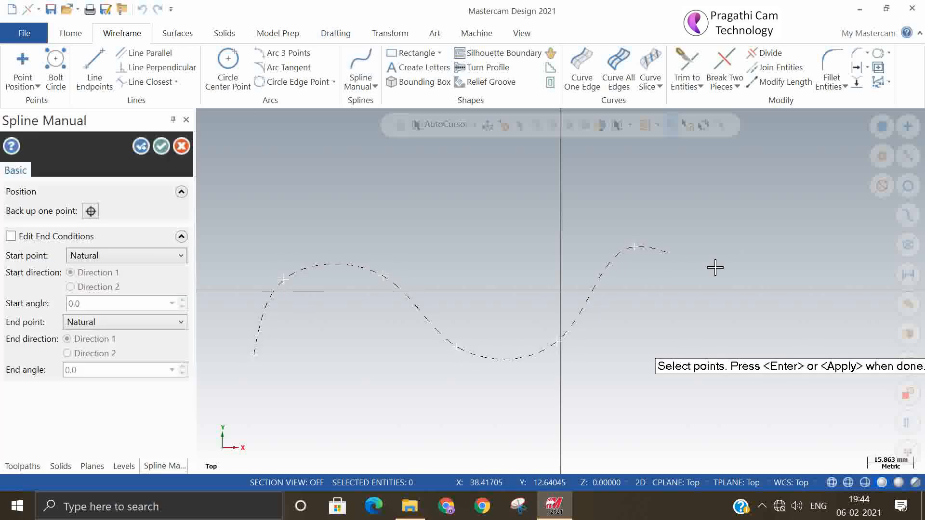
{"action": "left_click", "coordinate": [718, 267]}
{"action": "left_click", "coordinate": [795, 218]}
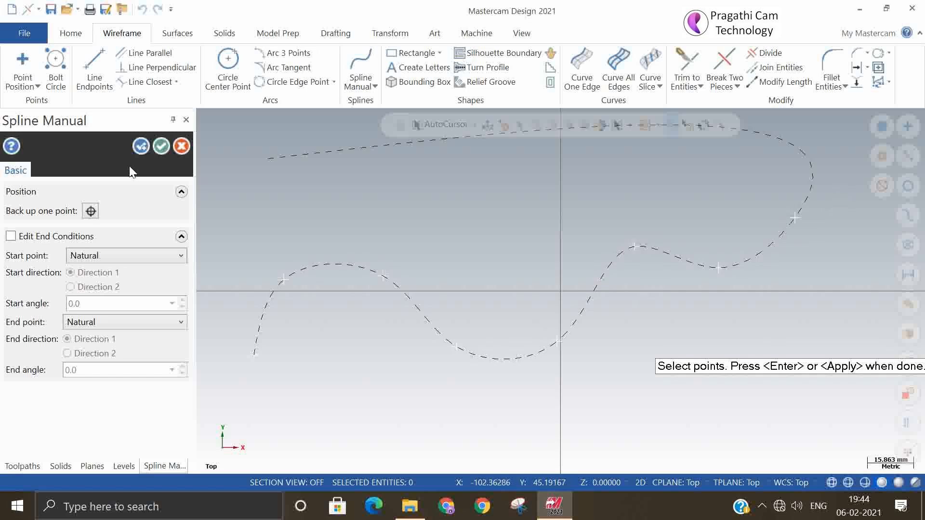
{"action": "left_click", "coordinate": [142, 147]}
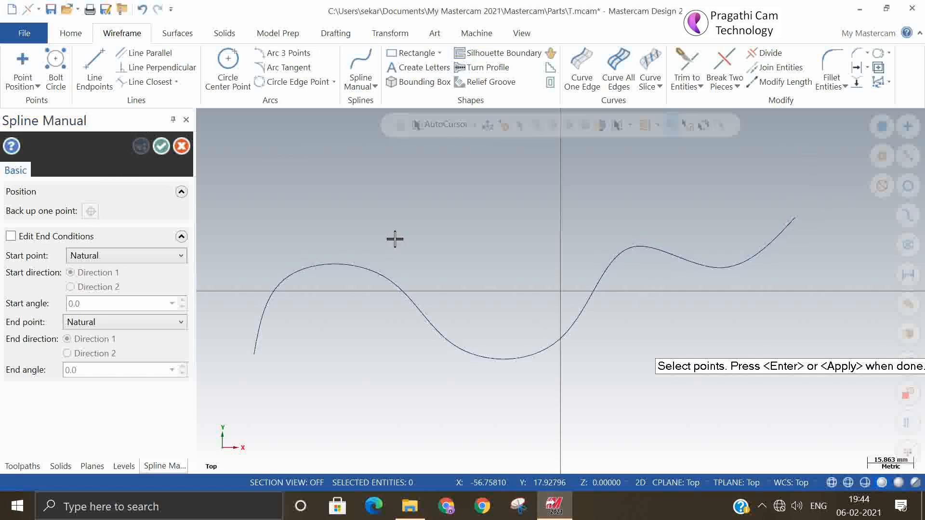
{"action": "left_click", "coordinate": [163, 147]}
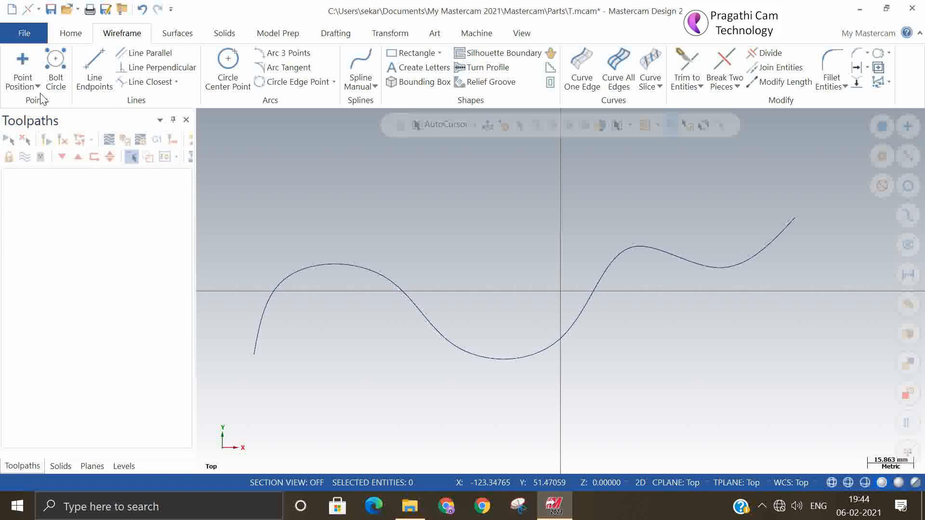
- Create points at the spline's nodes with Point Nodes and delete the spline, keeping the node points
{"action": "left_click", "coordinate": [29, 85]}
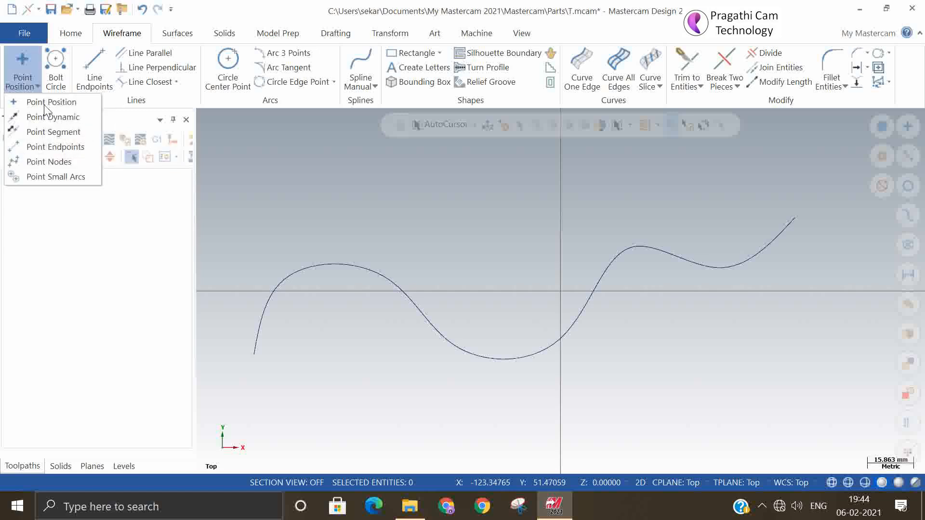
{"action": "left_click", "coordinate": [50, 162]}
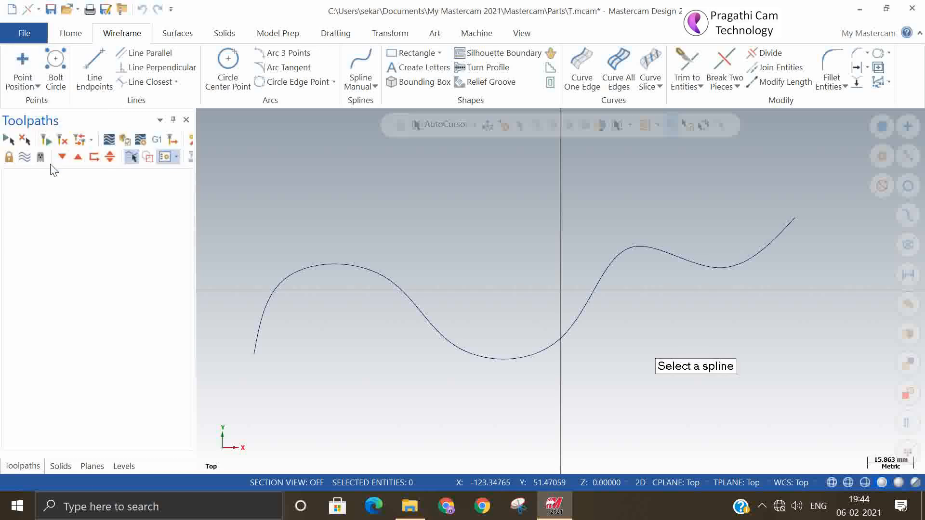
{"action": "left_click", "coordinate": [279, 276]}
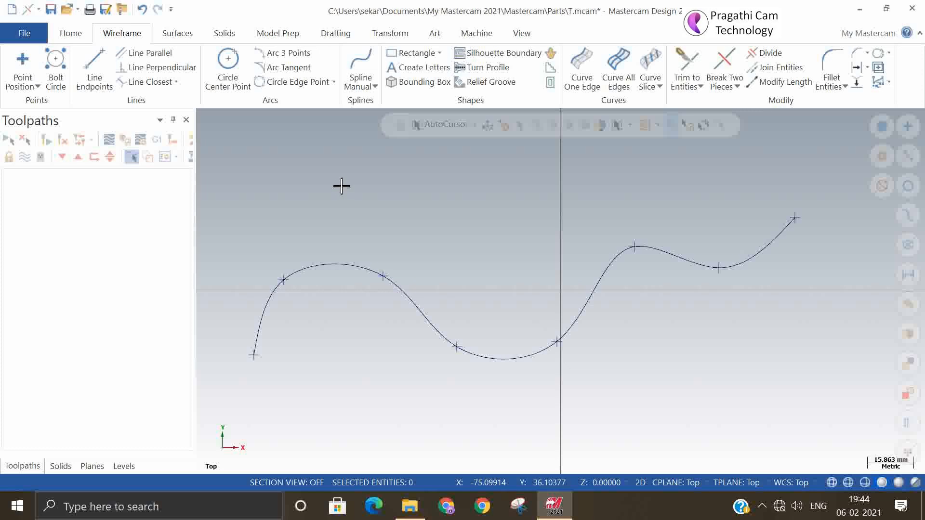
{"action": "left_click", "coordinate": [331, 264]}
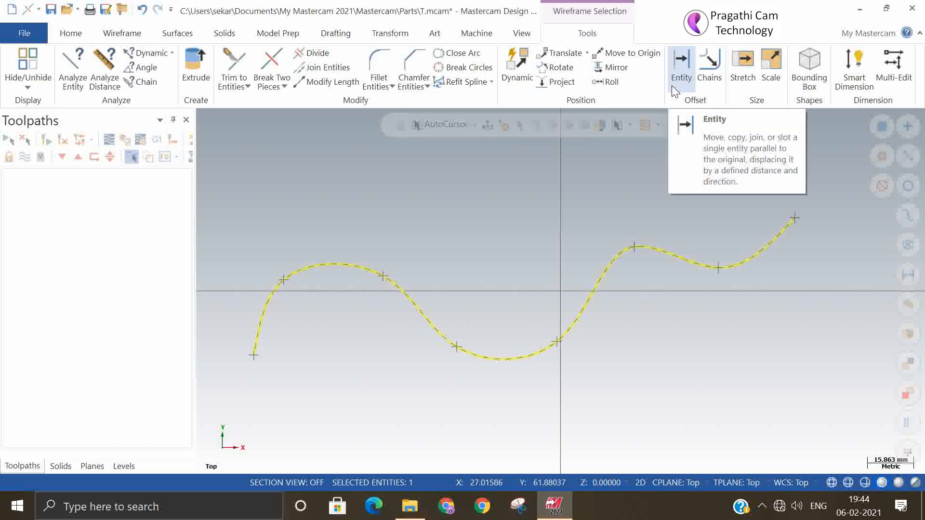
{"action": "key", "text": "Delete"}
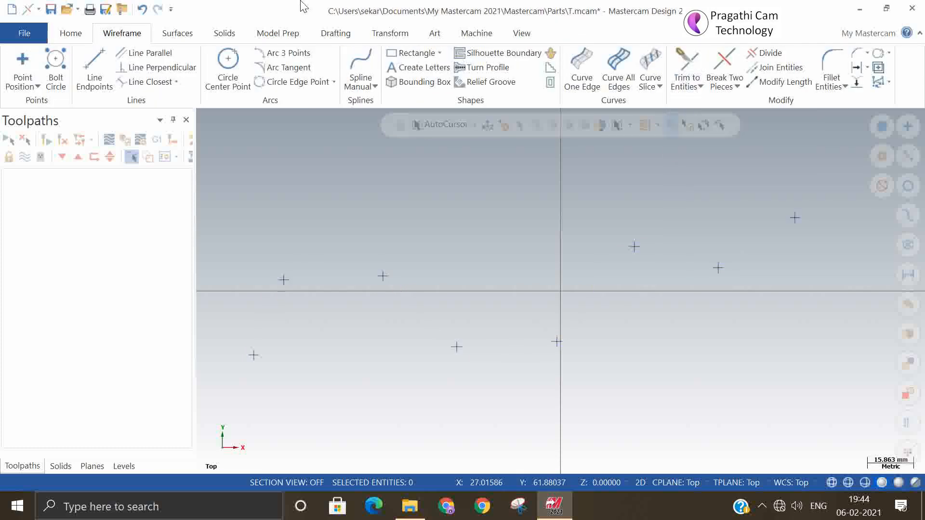
- Create a spline through the node points with Spline Automatic, from the lowest outer point to the highest one
{"action": "left_click", "coordinate": [369, 86]}
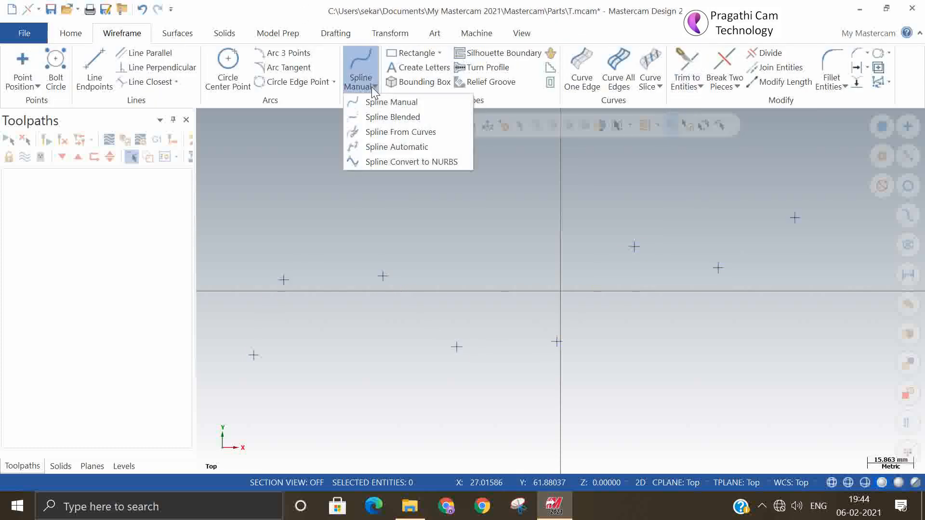
{"action": "left_click", "coordinate": [381, 146]}
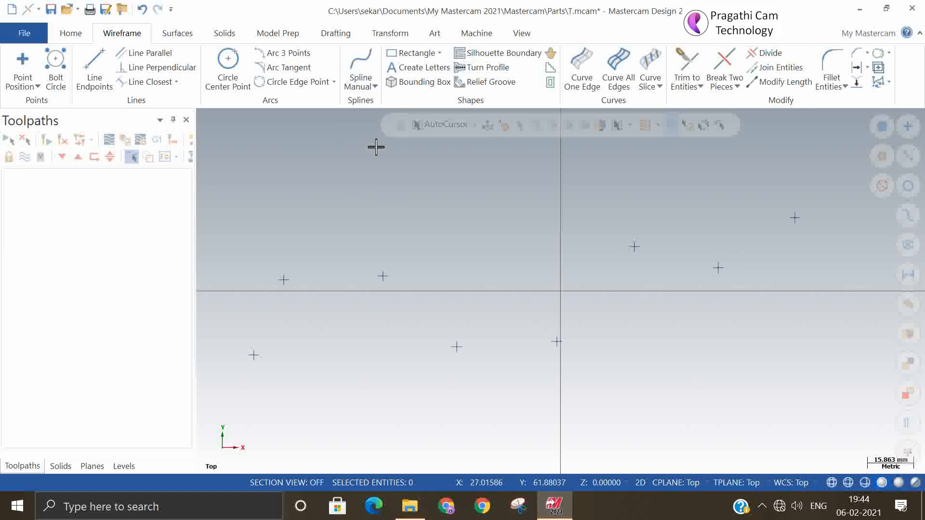
{"action": "left_click", "coordinate": [253, 355]}
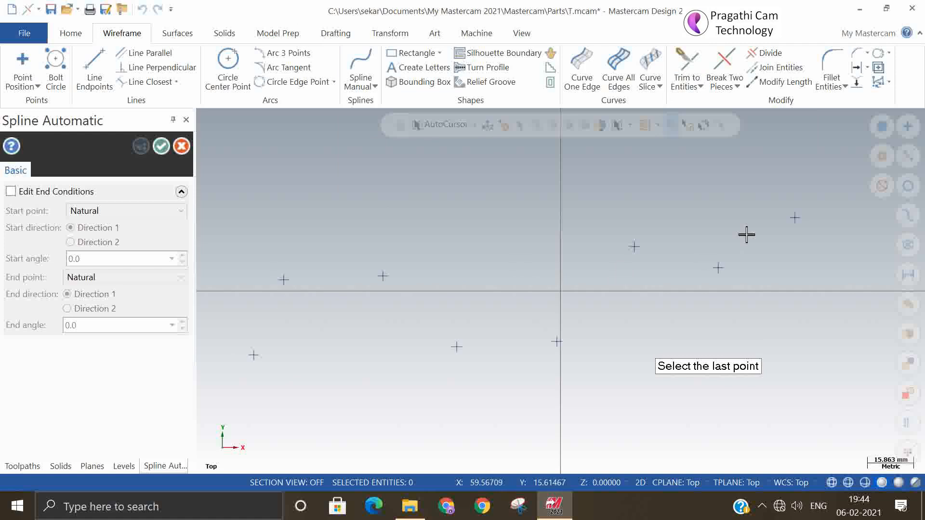
{"action": "left_click", "coordinate": [795, 217]}
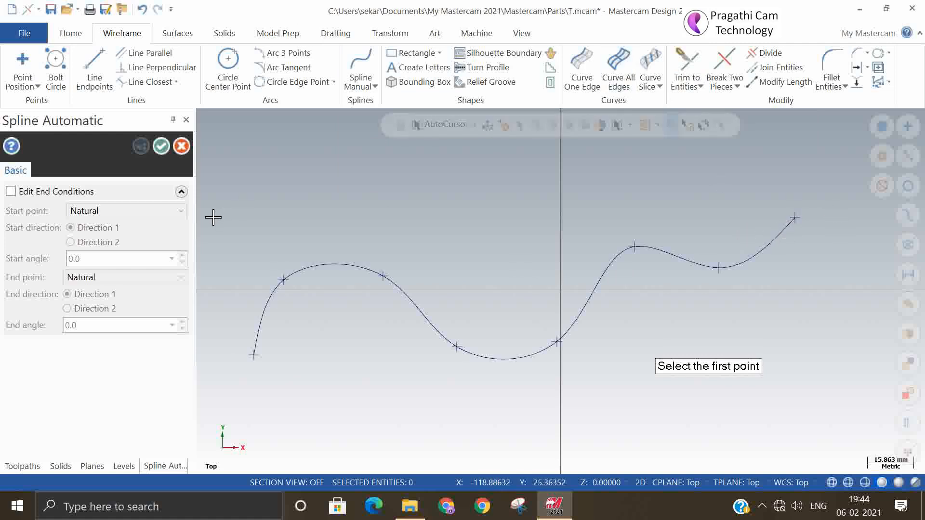
{"action": "left_click", "coordinate": [182, 146]}
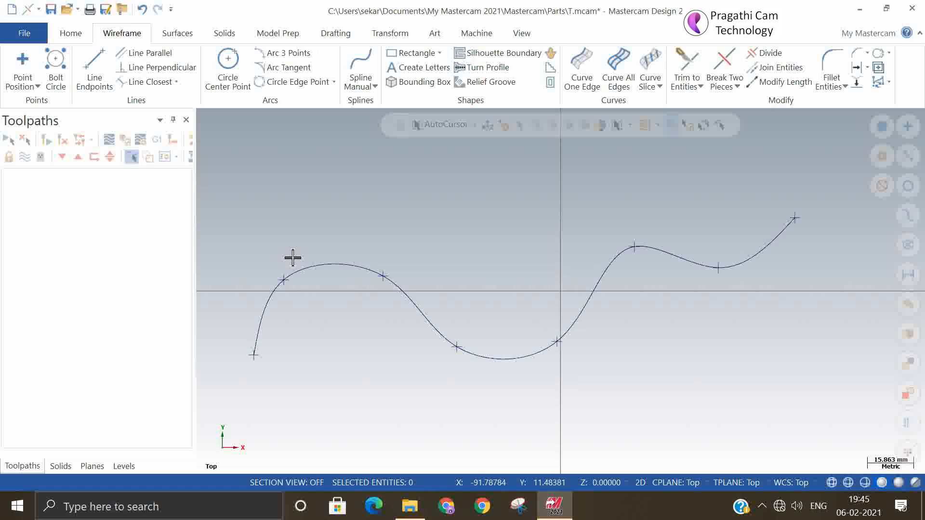
- Delete the spline together with all its node points
{"action": "left_click", "coordinate": [37, 87]}
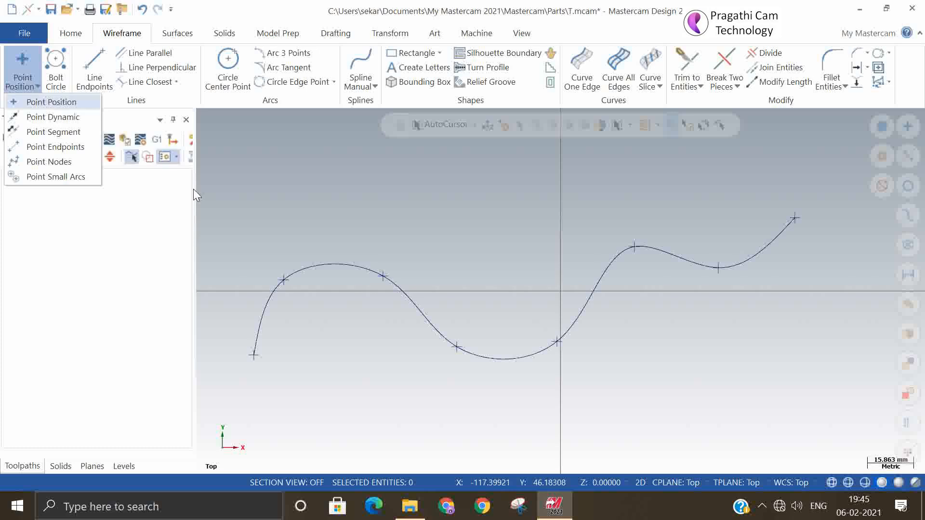
{"action": "left_click", "coordinate": [135, 192]}
{"action": "scroll", "coordinate": [424, 251], "scroll_direction": "down", "scroll_amount": 2}
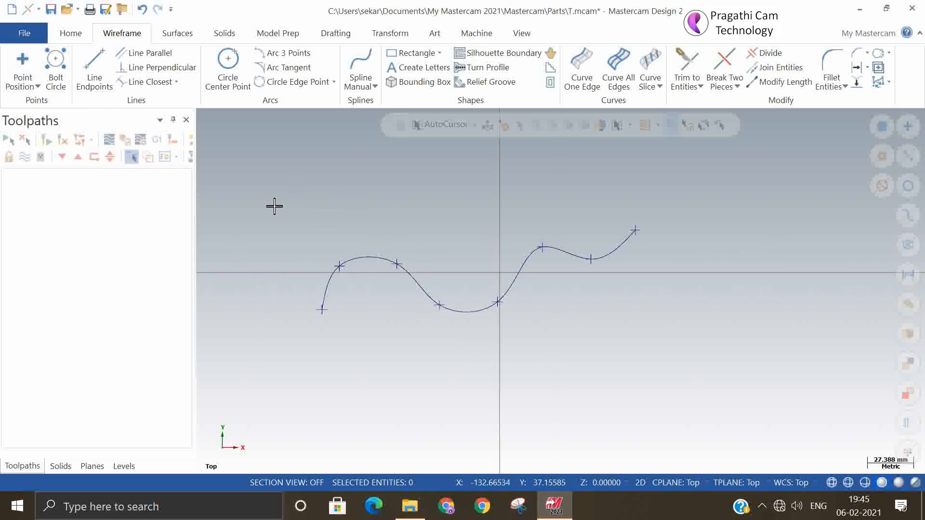
{"action": "left_click_drag", "start_coordinate": [262, 149], "coordinate": [705, 365]}
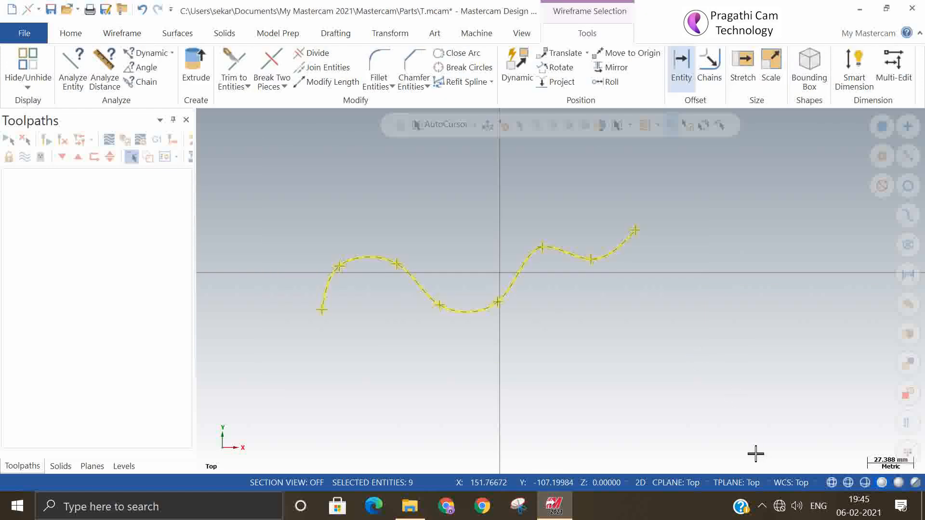
{"action": "key", "text": "Delete"}
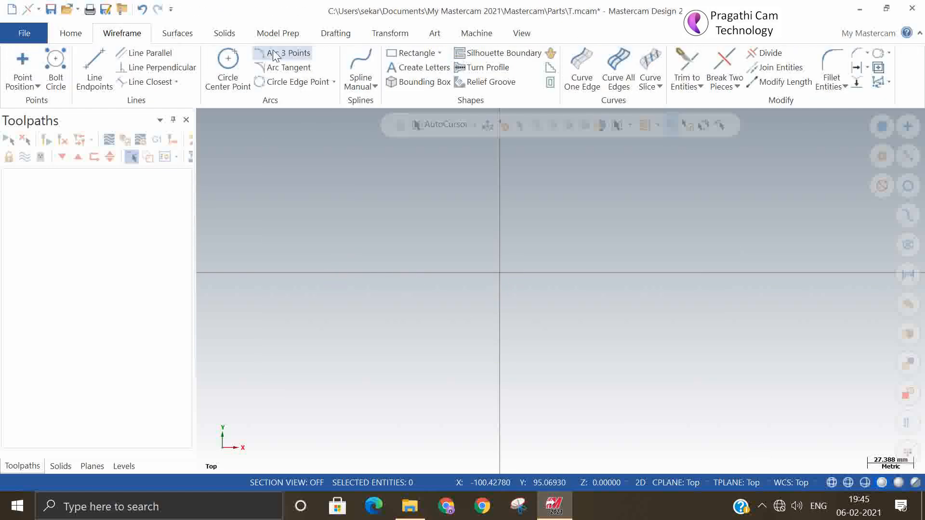
- Draw a center-point circle about 9 mm in radius above the X axis, and set and lock its radius at 1.5 mm
{"action": "left_click", "coordinate": [229, 67]}
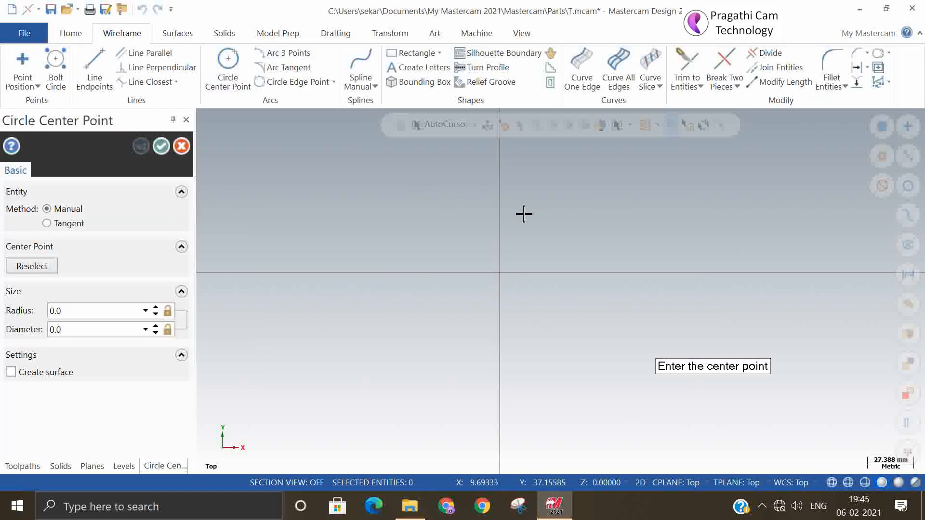
{"action": "left_click", "coordinate": [541, 222]}
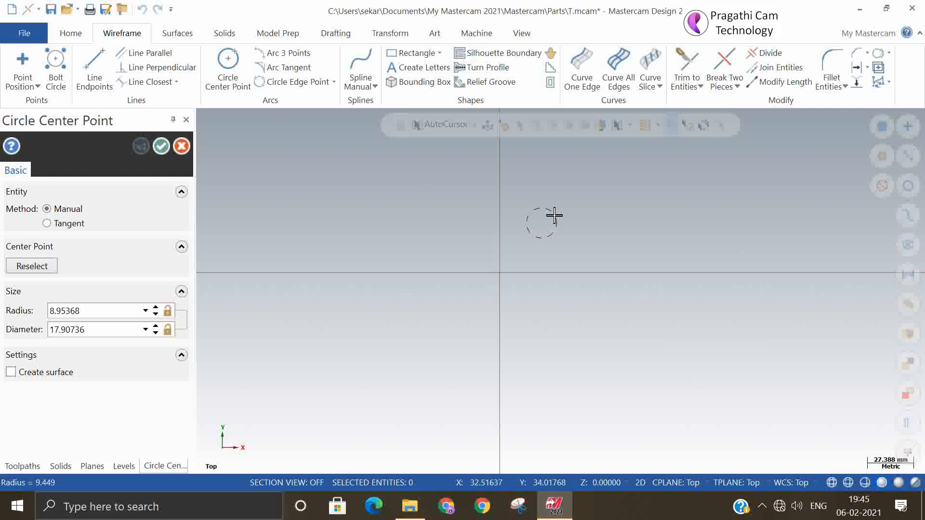
{"action": "left_click", "coordinate": [554, 215]}
{"action": "left_click", "coordinate": [127, 313]}
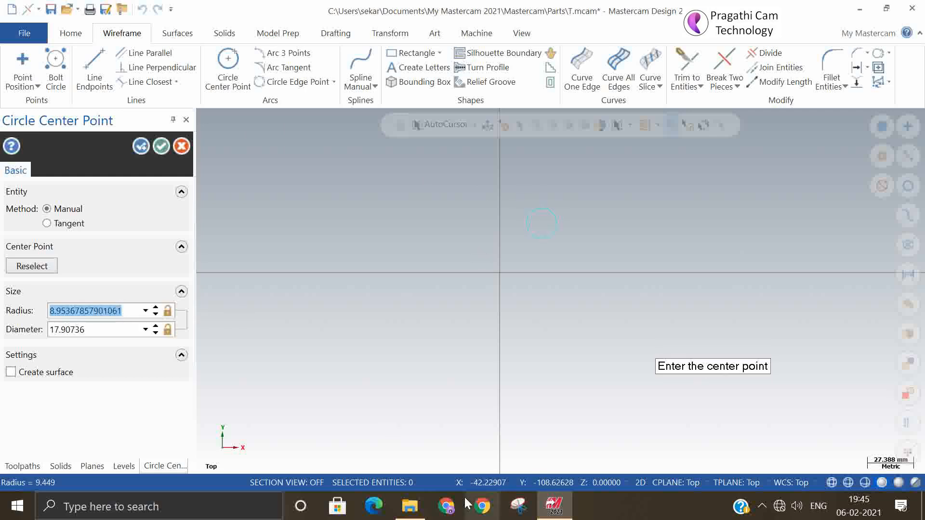
{"action": "type", "text": "2"}
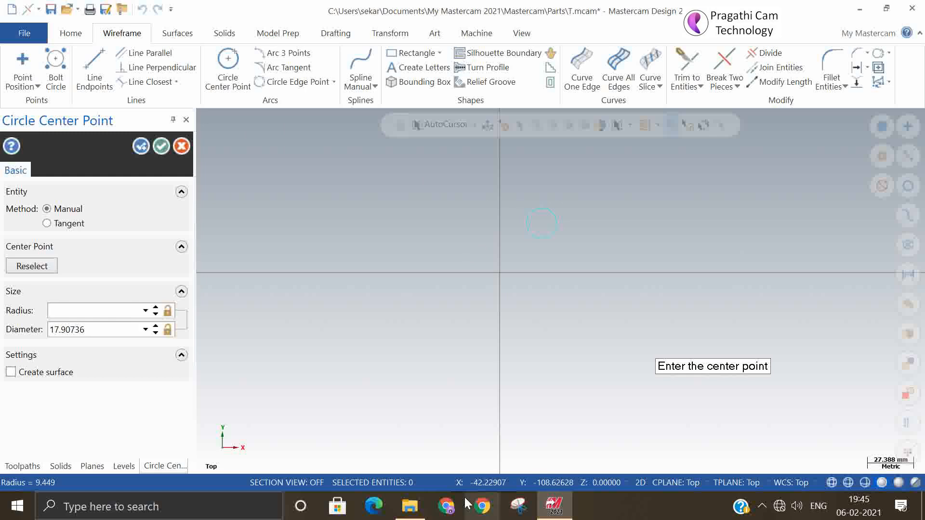
{"action": "key", "text": "Return"}
{"action": "mouse_move", "coordinate": [357, 457]}
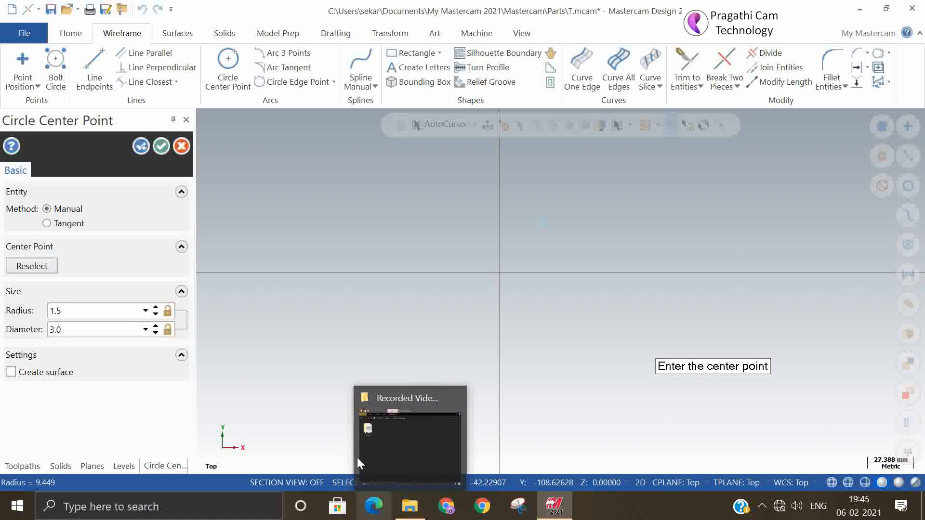
{"action": "left_click", "coordinate": [172, 308]}
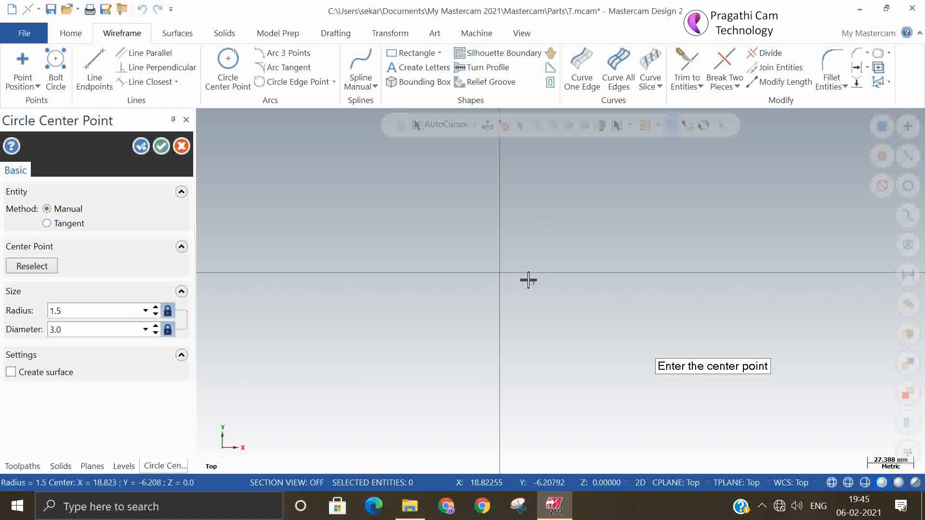
- Reduce the circle's locked radius to 1 mm and finally to 0.5 mm
{"action": "left_click", "coordinate": [119, 311]}
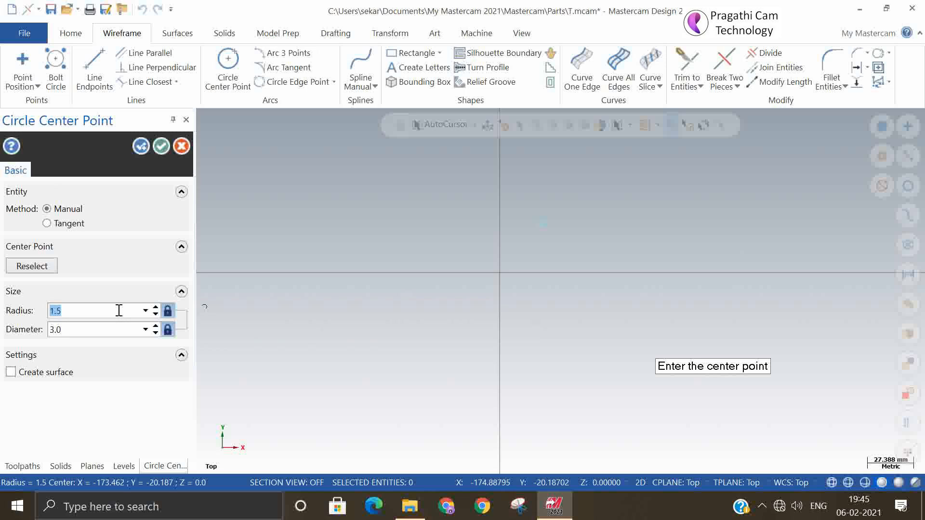
{"action": "type", "text": "1"}
{"action": "key", "text": "Return"}
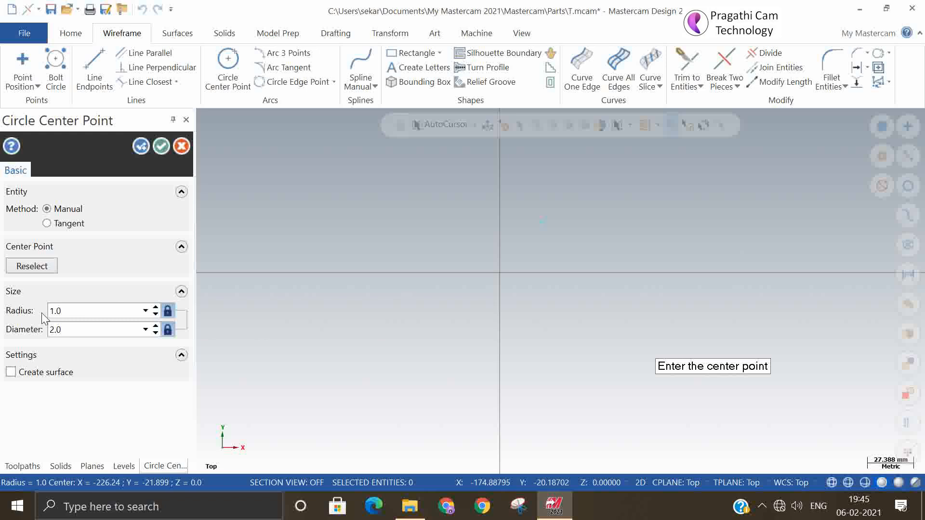
{"action": "left_click", "coordinate": [72, 308]}
{"action": "key", "text": "Return"}
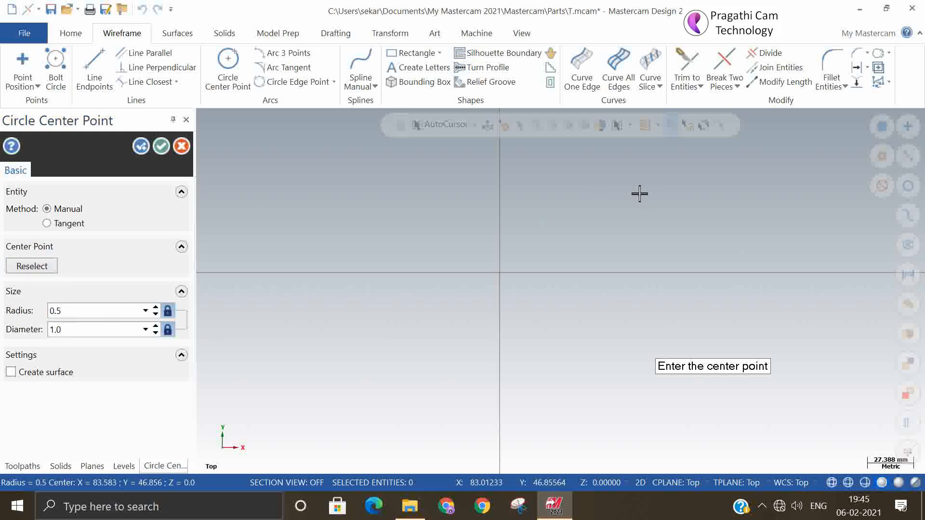
- Scatter about 25 center-point circles of 0.5 mm radius beside the Y axis, mostly above the X axis
{"action": "left_click", "coordinate": [529, 246]}
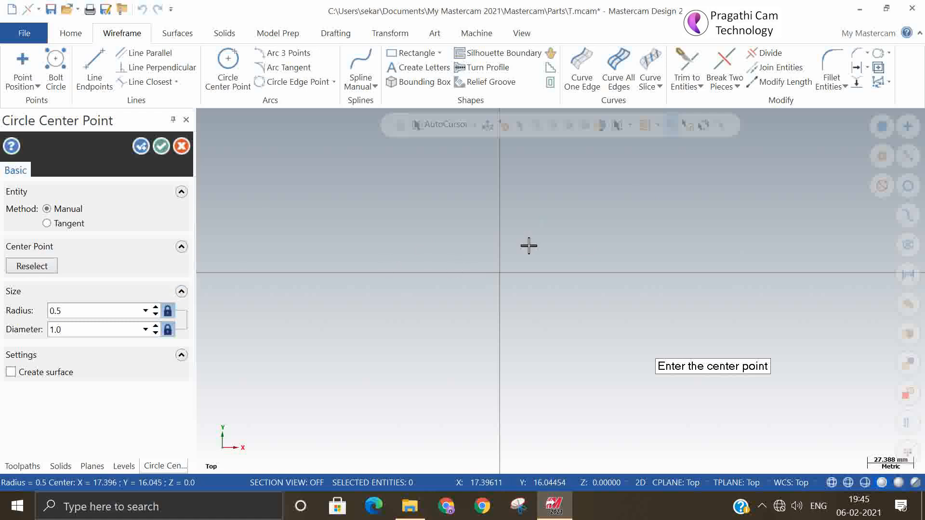
{"action": "left_click", "coordinate": [542, 223]}
{"action": "left_click", "coordinate": [601, 248]}
{"action": "left_click", "coordinate": [603, 204]}
{"action": "left_click", "coordinate": [555, 189]}
{"action": "left_click", "coordinate": [562, 233]}
{"action": "left_click", "coordinate": [553, 285]}
{"action": "left_click", "coordinate": [546, 254]}
{"action": "left_click", "coordinate": [607, 275]}
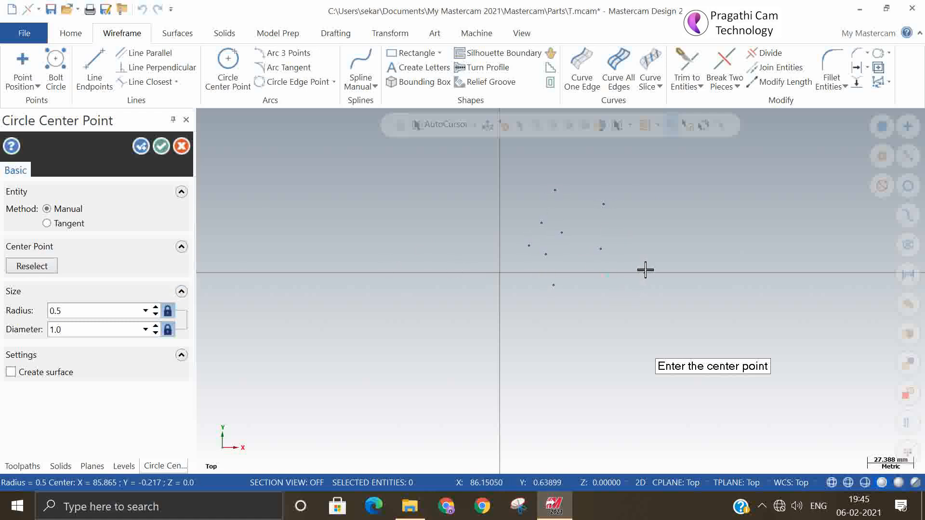
{"action": "left_click", "coordinate": [645, 270]}
{"action": "left_click", "coordinate": [603, 219]}
{"action": "left_click", "coordinate": [636, 220]}
{"action": "left_click", "coordinate": [583, 213]}
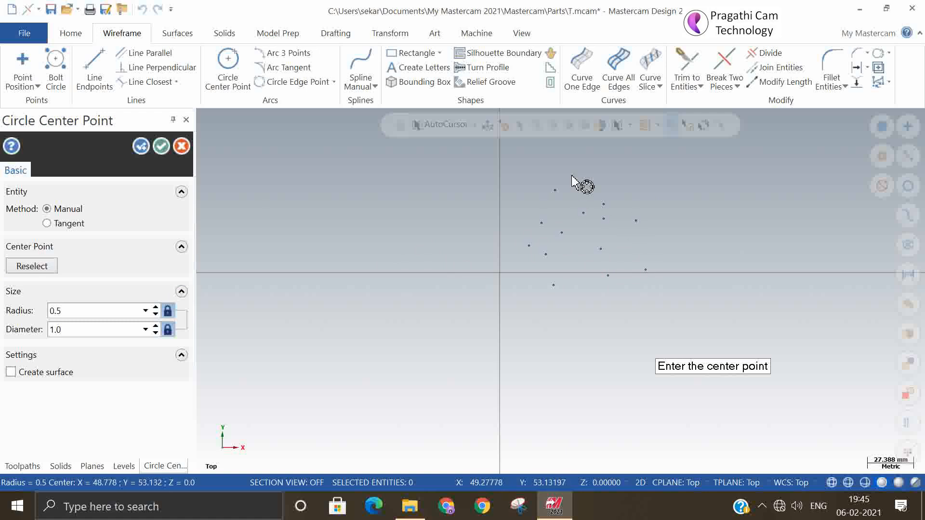
{"action": "left_click", "coordinate": [582, 183]}
{"action": "left_click", "coordinate": [515, 177]}
{"action": "left_click", "coordinate": [511, 237]}
{"action": "left_click", "coordinate": [511, 280]}
{"action": "left_click", "coordinate": [516, 294]}
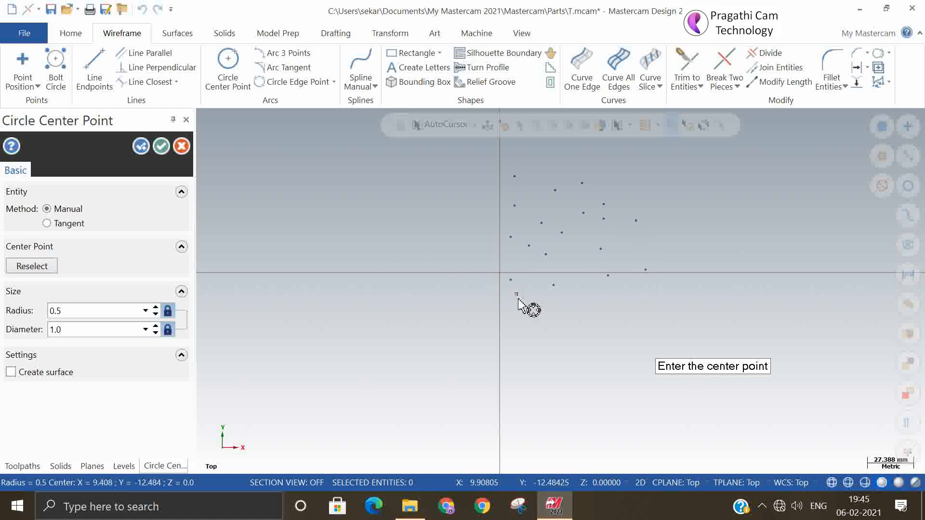
{"action": "left_click", "coordinate": [580, 320]}
{"action": "left_click", "coordinate": [553, 267]}
{"action": "left_click", "coordinate": [576, 249]}
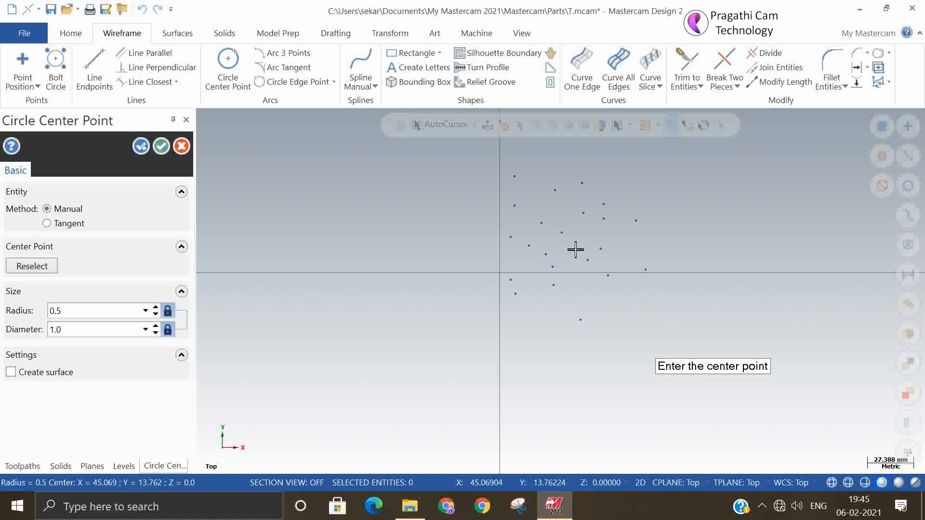
{"action": "left_click", "coordinate": [626, 247]}
{"action": "left_click", "coordinate": [629, 248]}
{"action": "left_click", "coordinate": [657, 240]}
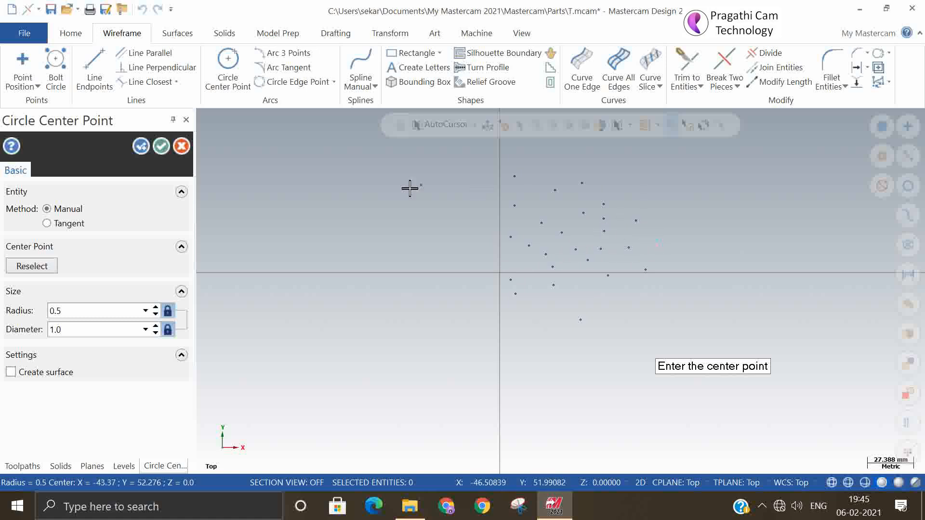
{"action": "left_click", "coordinate": [166, 143]}
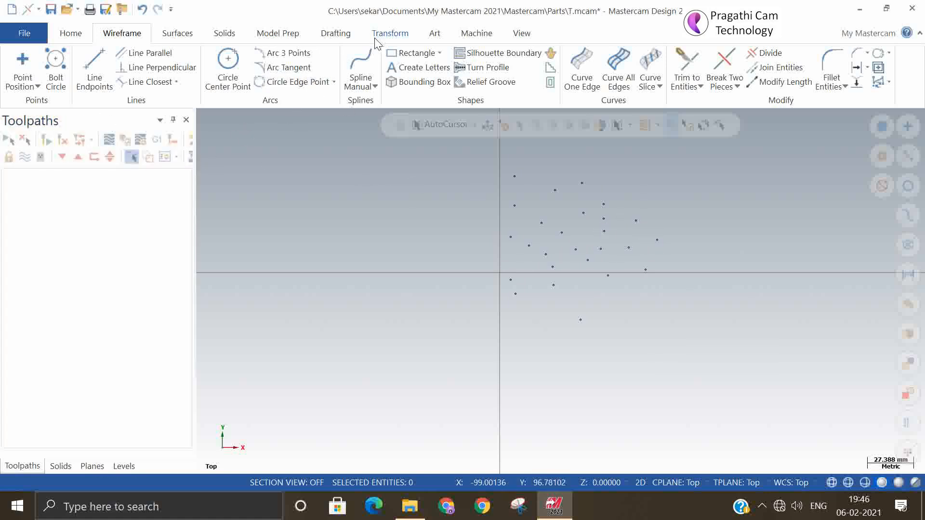
- Draw a rectangle about 116 mm wide and 96 mm high enclosing all the small circles
{"action": "left_click", "coordinate": [400, 53]}
{"action": "left_click", "coordinate": [477, 160]}
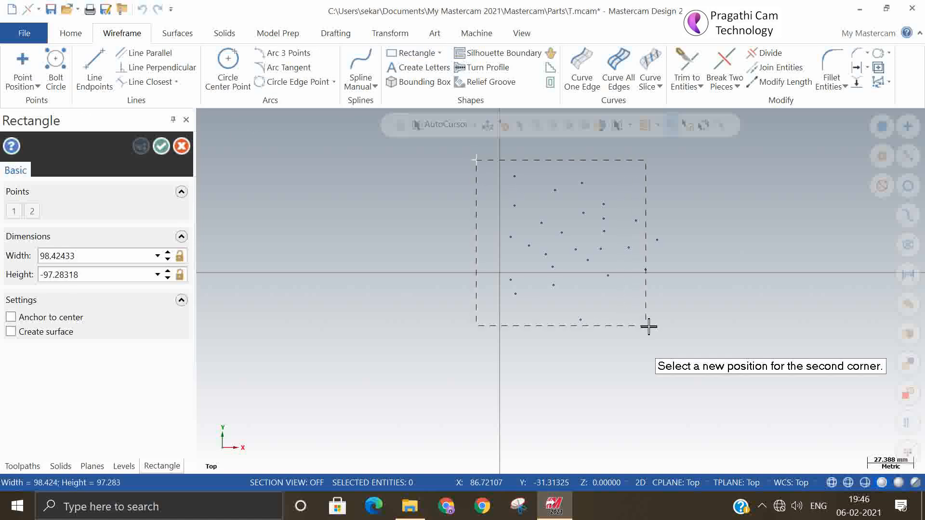
{"action": "left_click", "coordinate": [673, 321]}
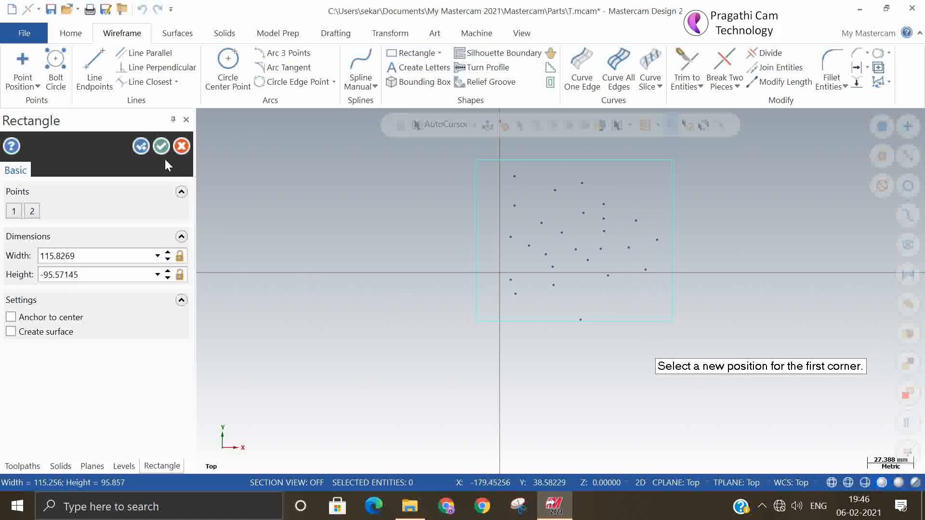
{"action": "left_click", "coordinate": [162, 146]}
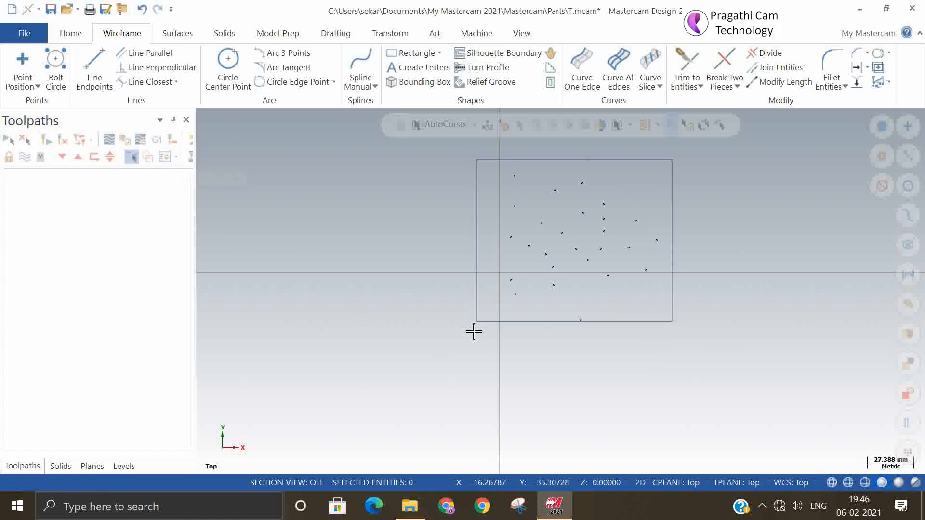
- Move the rectangle with all its circles to the origin, using the rectangle's lower-left corner as the base point
{"action": "scroll", "coordinate": [610, 337], "scroll_direction": "up", "scroll_amount": 5}
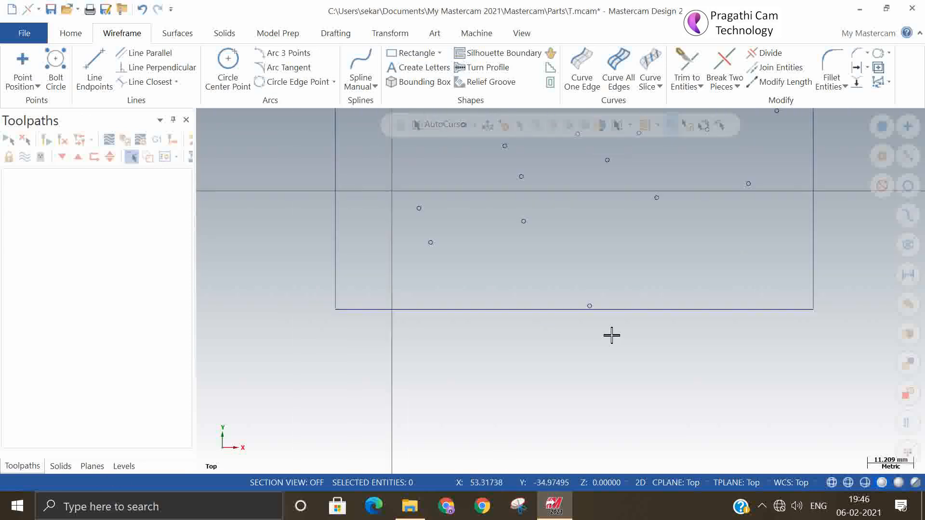
{"action": "scroll", "coordinate": [612, 333], "scroll_direction": "down", "scroll_amount": 5}
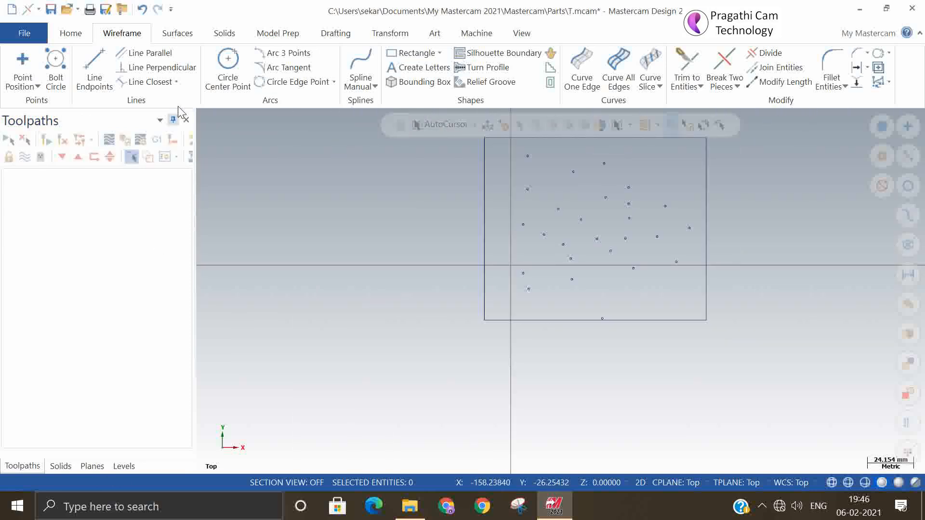
{"action": "left_click", "coordinate": [391, 35]}
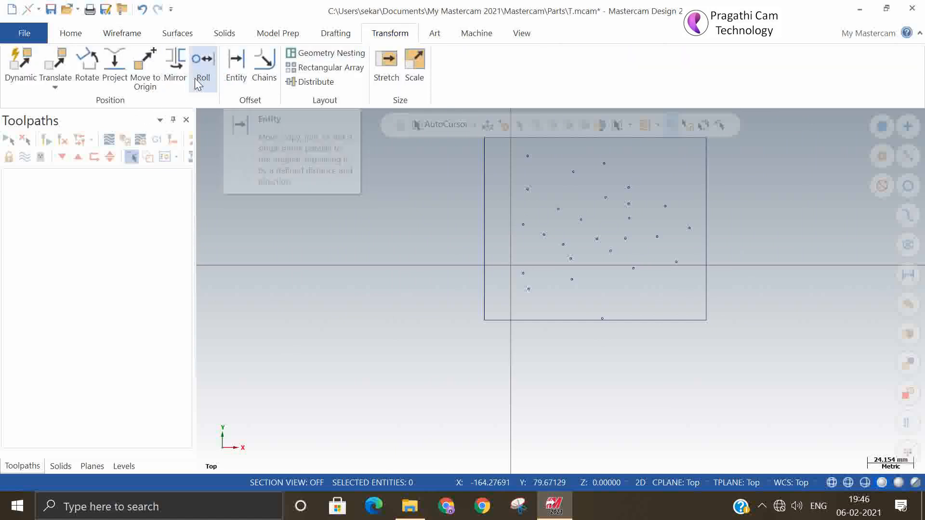
{"action": "left_click", "coordinate": [156, 85]}
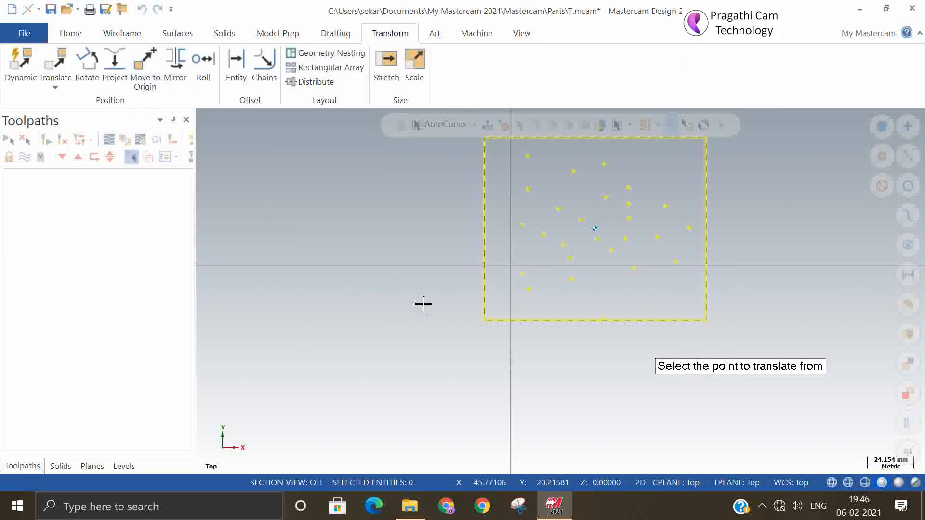
{"action": "left_click", "coordinate": [485, 321]}
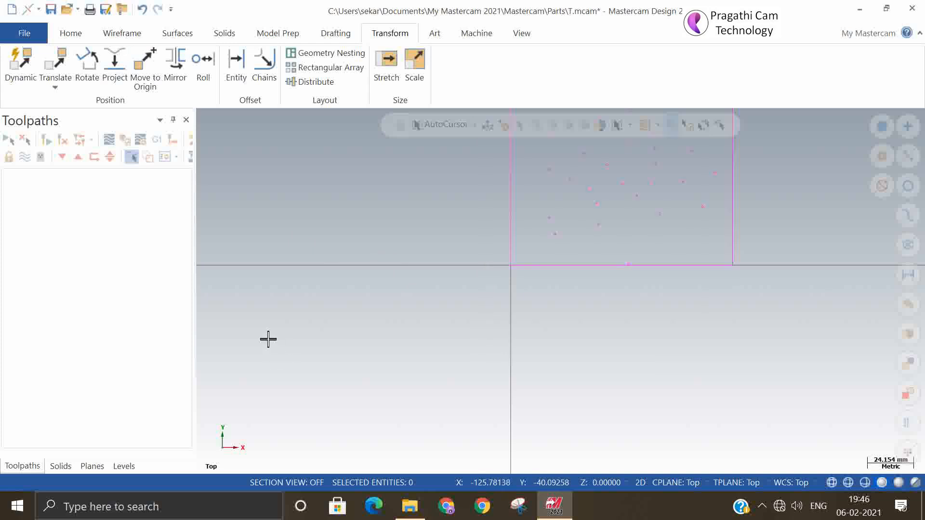
- Examine the small circles up close and the snap types available for AutoCursor
{"action": "right_click", "coordinate": [401, 255]}
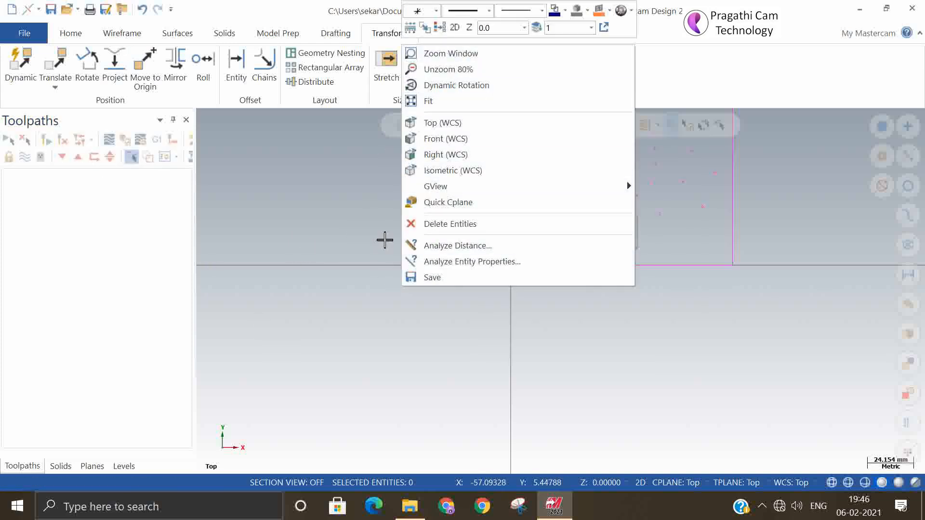
{"action": "left_click", "coordinate": [336, 258]}
{"action": "scroll", "coordinate": [332, 287], "scroll_direction": "down", "scroll_amount": 3}
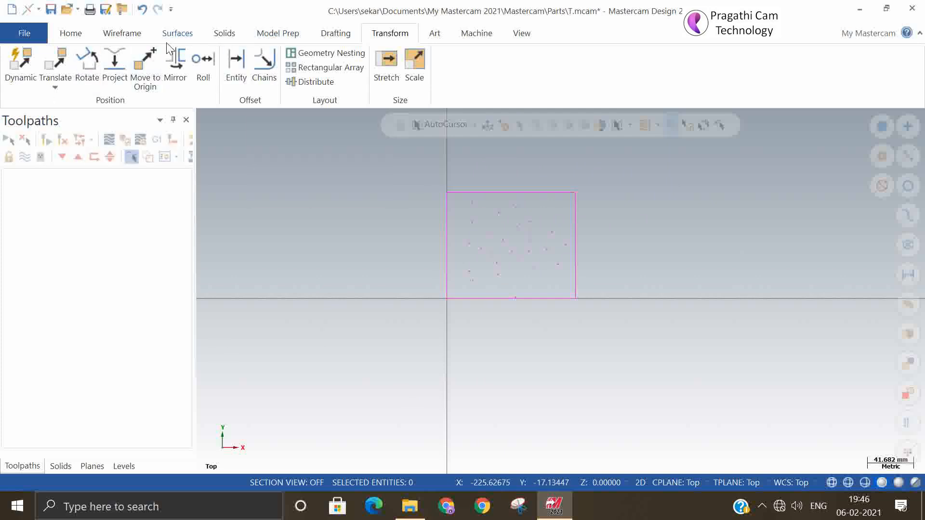
{"action": "left_click", "coordinate": [69, 34]}
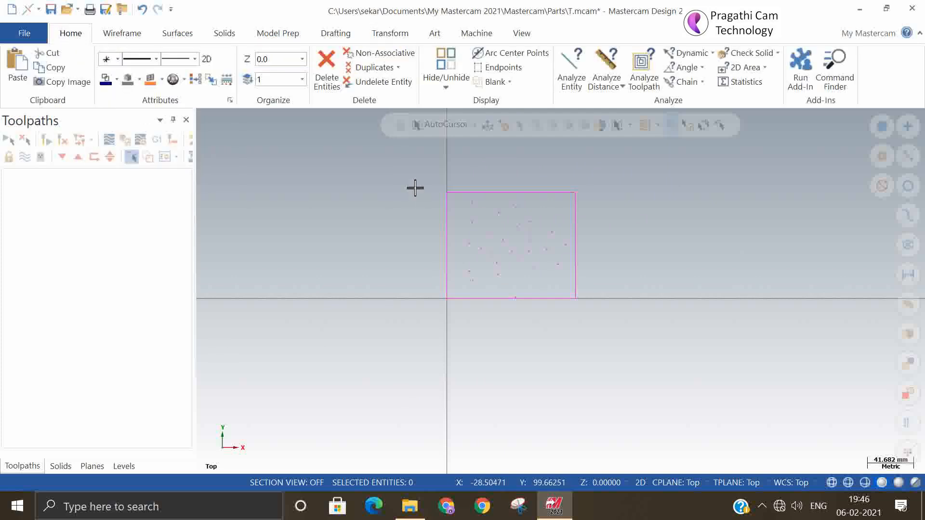
{"action": "scroll", "coordinate": [415, 188], "scroll_direction": "up", "scroll_amount": 7}
{"action": "scroll", "coordinate": [439, 212], "scroll_direction": "up", "scroll_amount": 4}
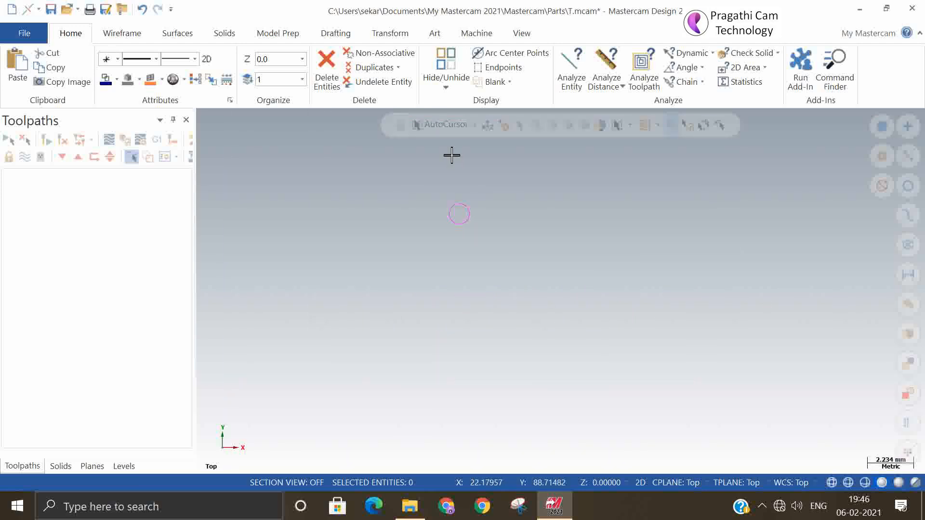
{"action": "left_click", "coordinate": [475, 125]}
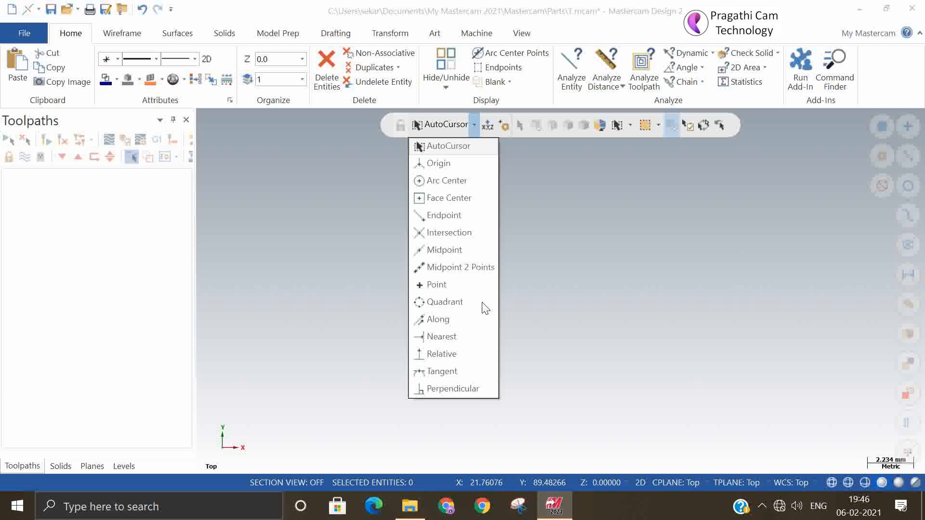
{"action": "left_click", "coordinate": [638, 303]}
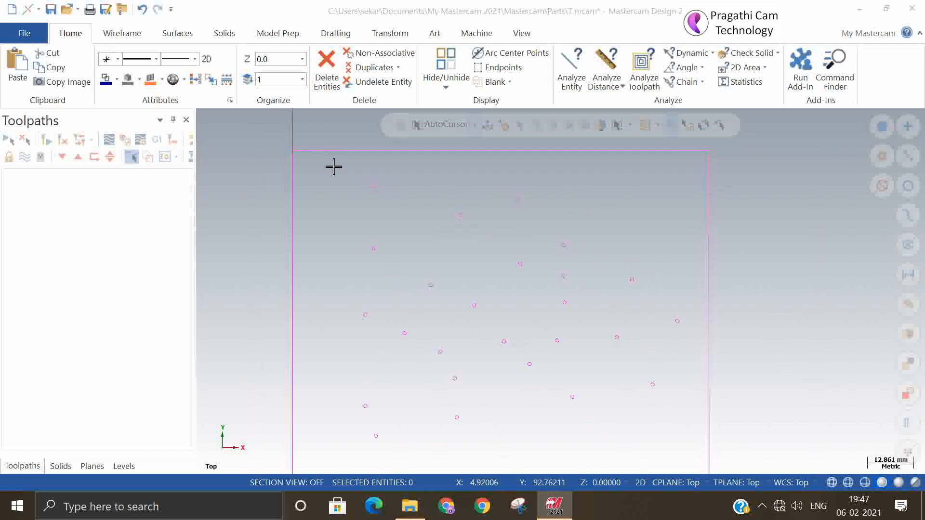
{"action": "scroll", "coordinate": [333, 166], "scroll_direction": "down", "scroll_amount": 2}
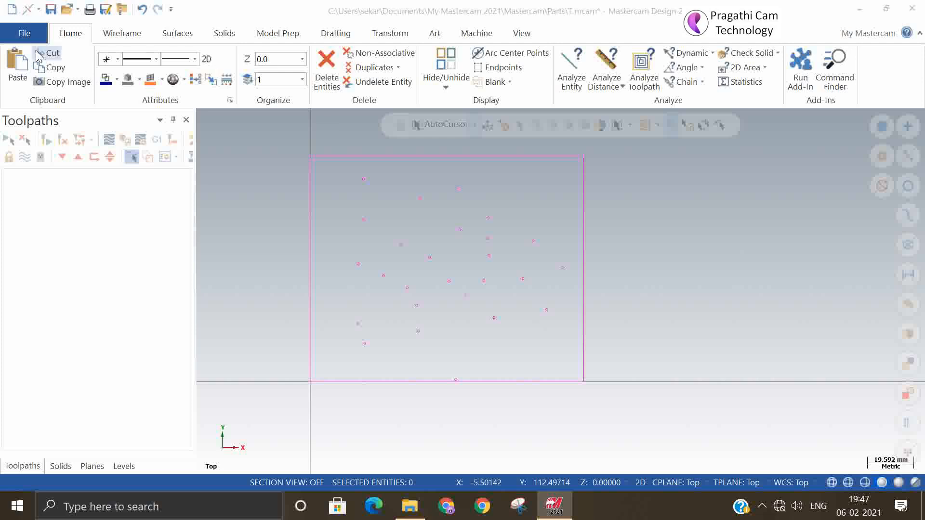
- Create center points for all the small circles with Point Small Arcs, using manual selection and a maximum radius of 1.0
{"action": "left_click", "coordinate": [112, 39]}
{"action": "left_click", "coordinate": [38, 86]}
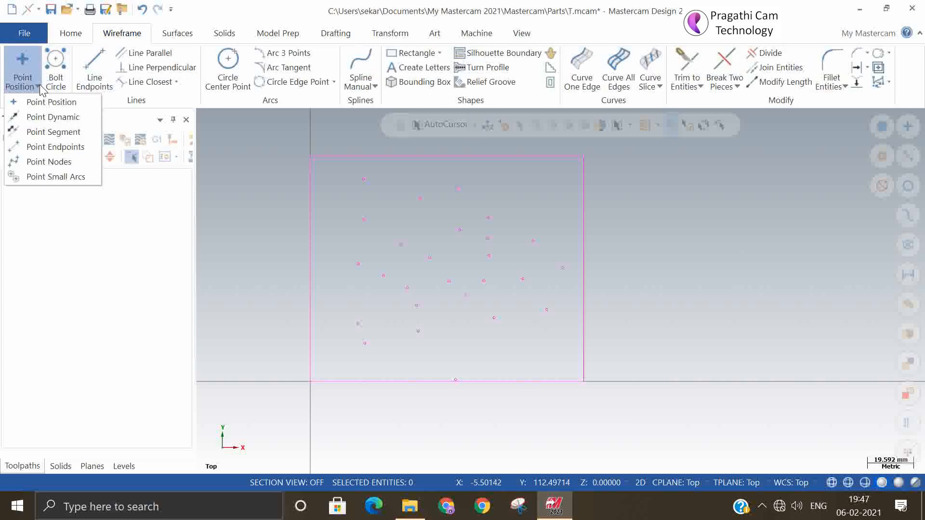
{"action": "left_click", "coordinate": [57, 177]}
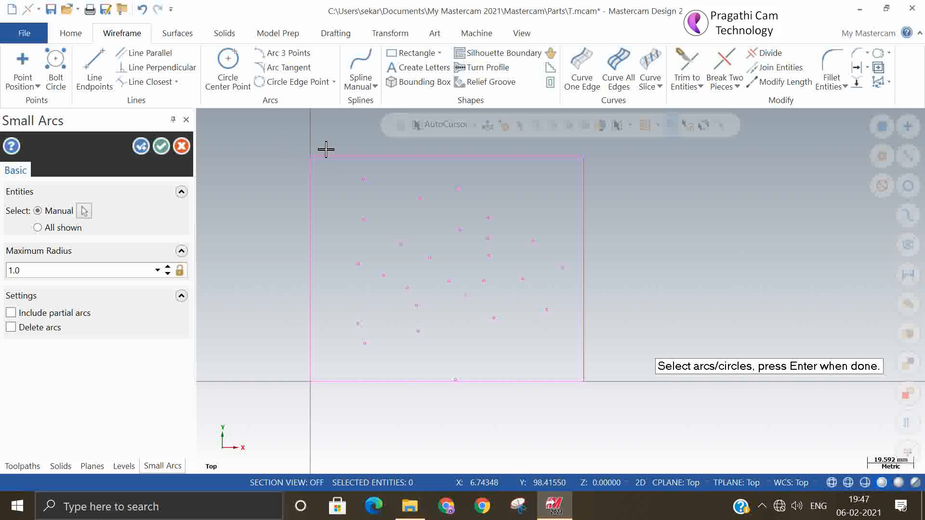
{"action": "left_click_drag", "start_coordinate": [326, 150], "coordinate": [574, 422]}
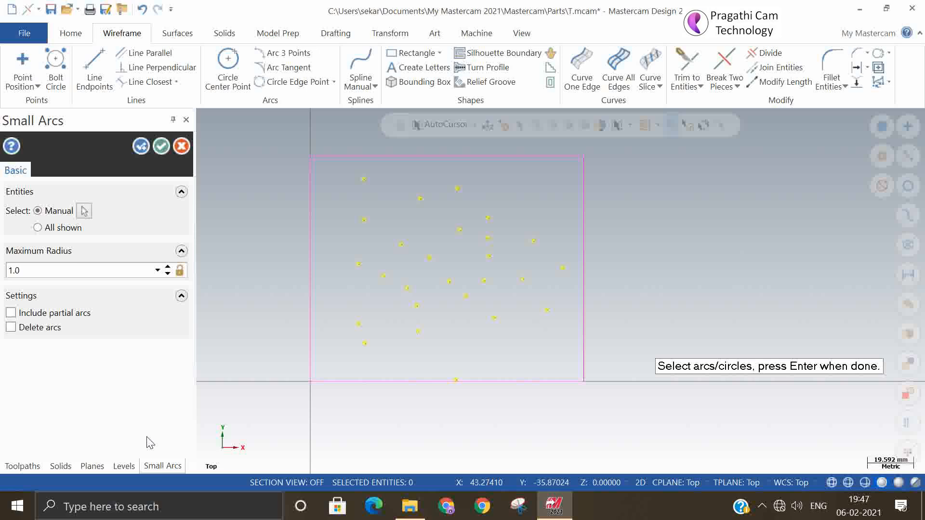
{"action": "key", "text": "Return"}
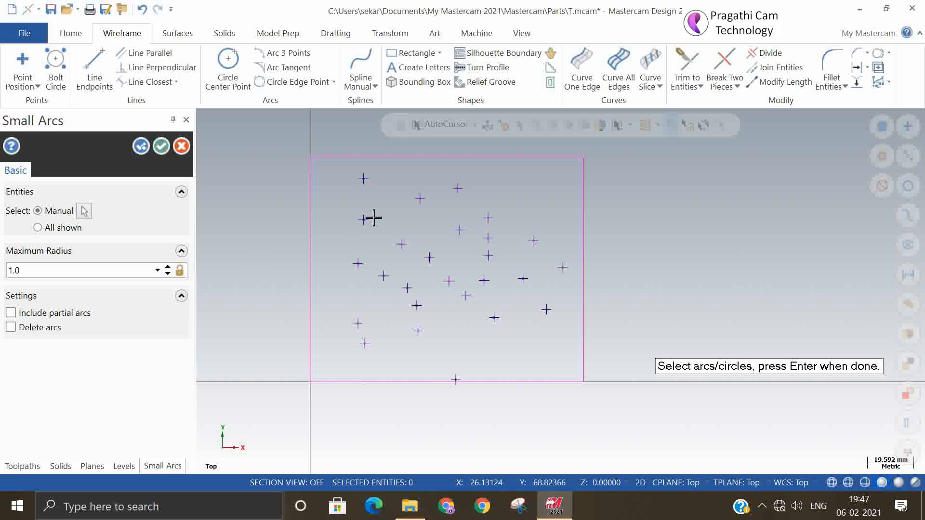
{"action": "scroll", "coordinate": [371, 217], "scroll_direction": "up", "scroll_amount": 4}
{"action": "scroll", "coordinate": [369, 215], "scroll_direction": "up", "scroll_amount": 3}
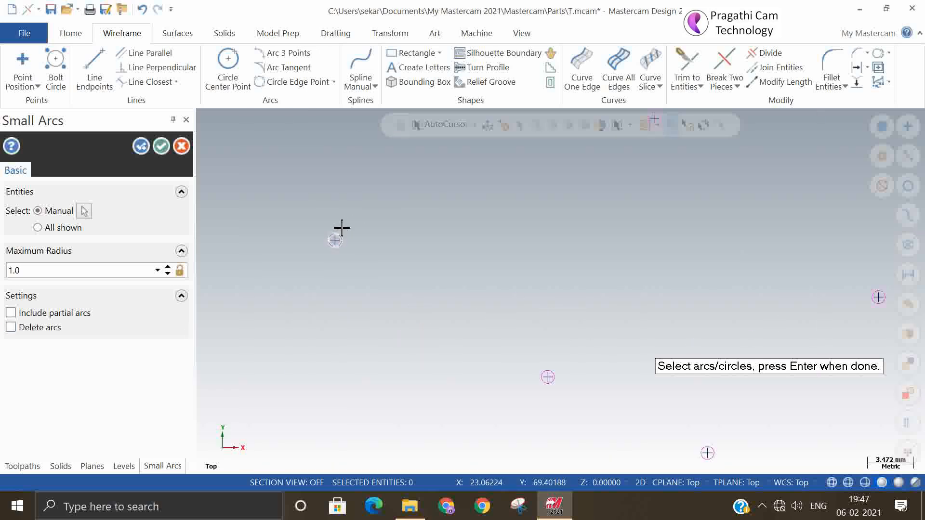
{"action": "left_click", "coordinate": [161, 146]}
- Select all the circles and move them off the active level to level 100, named "circle"
{"action": "scroll", "coordinate": [337, 245], "scroll_direction": "down", "scroll_amount": 3}
{"action": "scroll", "coordinate": [304, 247], "scroll_direction": "down", "scroll_amount": 4}
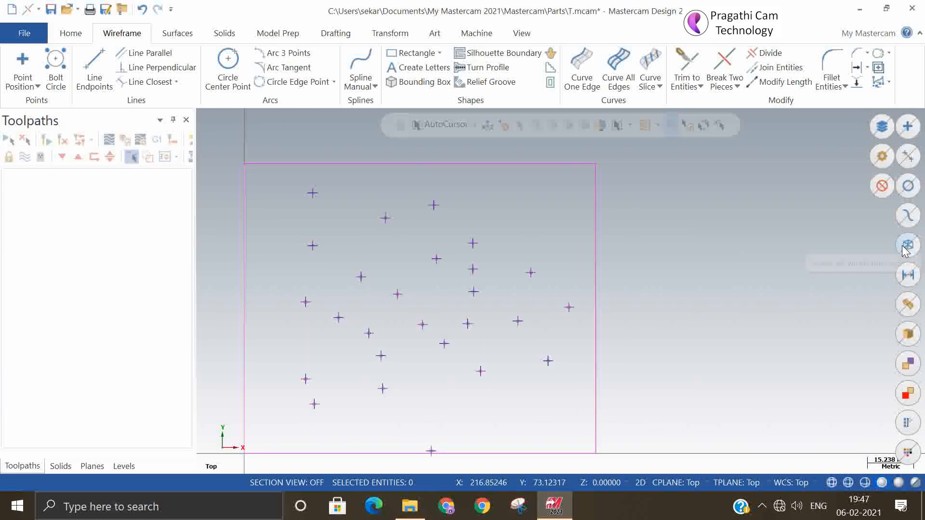
{"action": "left_click", "coordinate": [908, 186]}
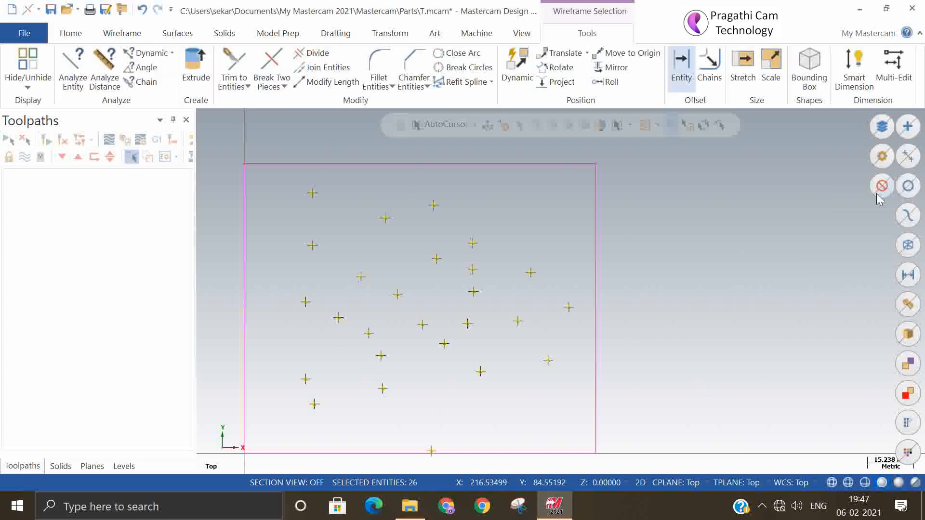
{"action": "right_click", "coordinate": [722, 219]}
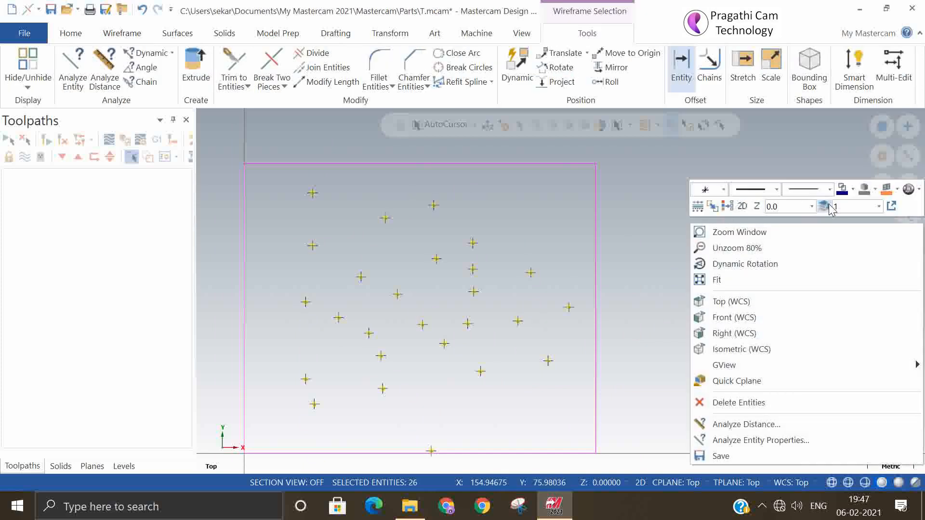
{"action": "left_click", "coordinate": [827, 207]}
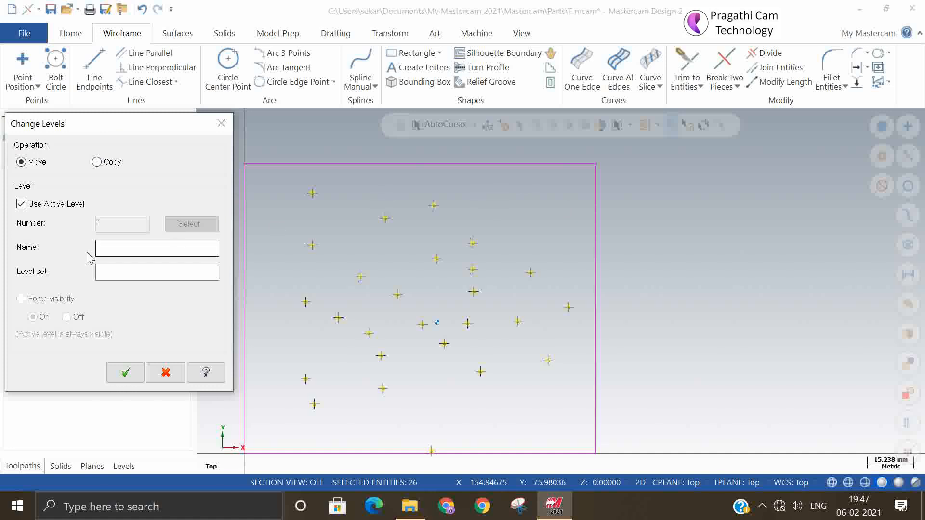
{"action": "left_click", "coordinate": [44, 208]}
{"action": "left_click", "coordinate": [42, 209]}
{"action": "left_click", "coordinate": [119, 220]}
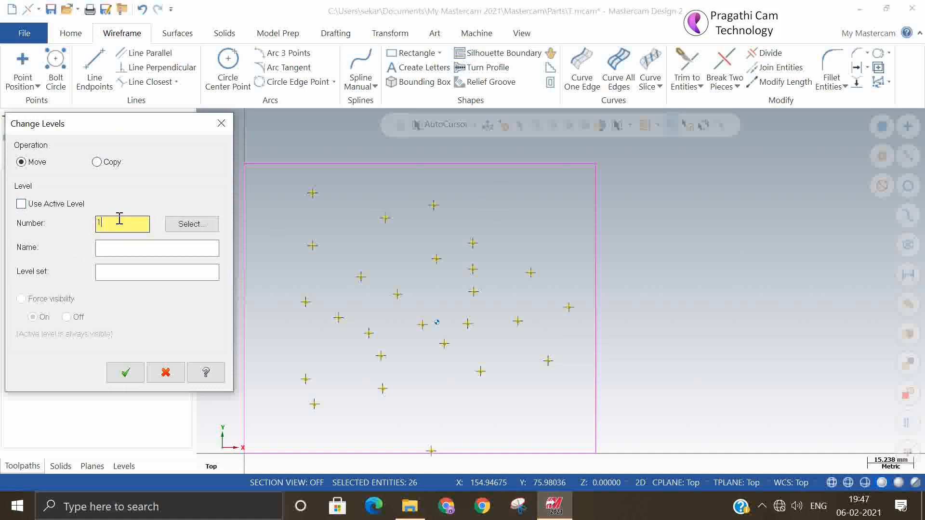
{"action": "type", "text": "00"}
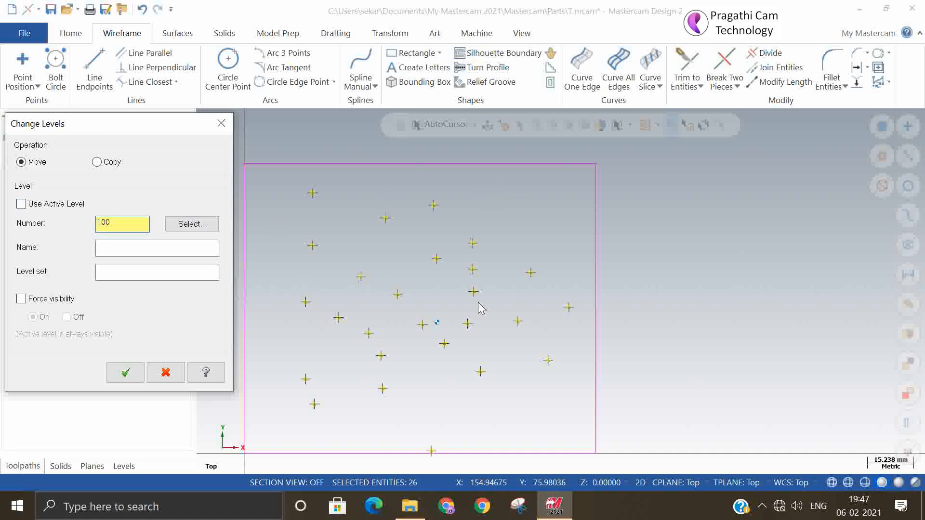
{"action": "left_click", "coordinate": [112, 251]}
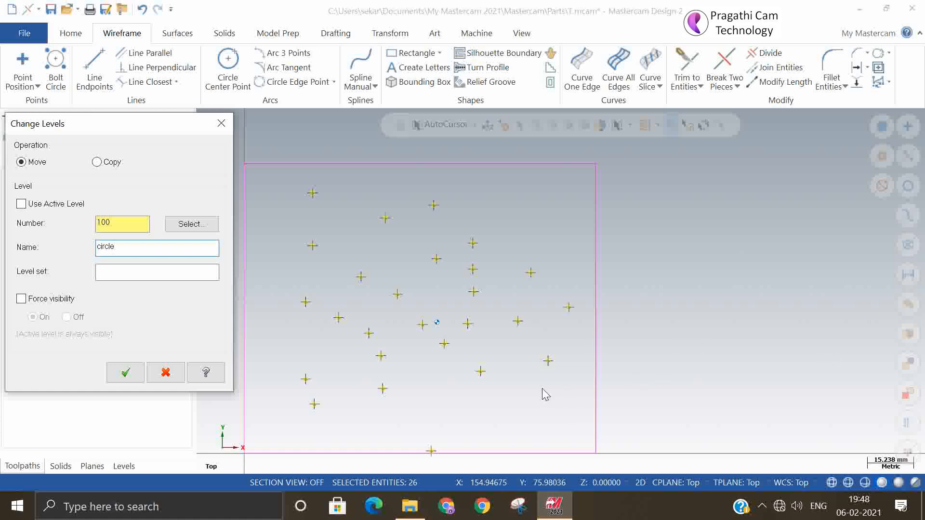
{"action": "left_click", "coordinate": [121, 371]}
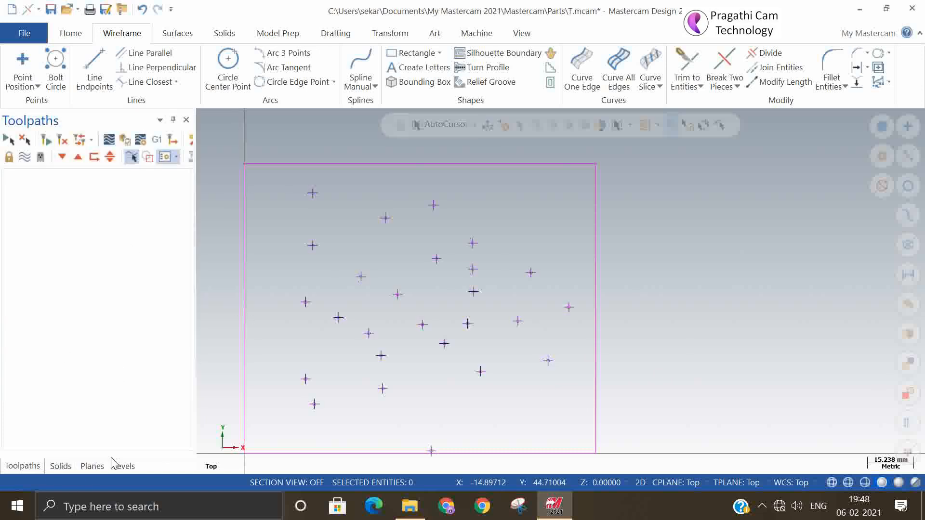
- Turn off the visibility of level 100, named "circle", so only the rectangle and the points are displayed
{"action": "left_click", "coordinate": [124, 466]}
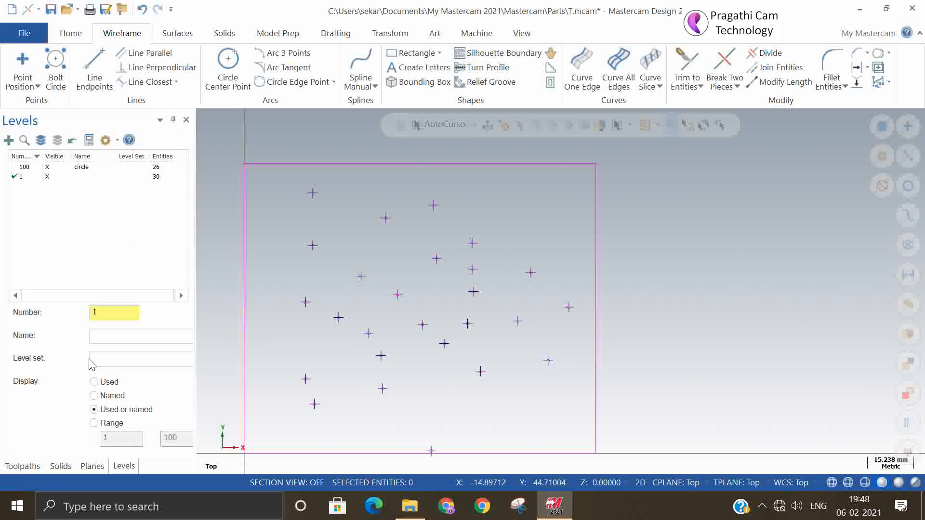
{"action": "left_click", "coordinate": [48, 169]}
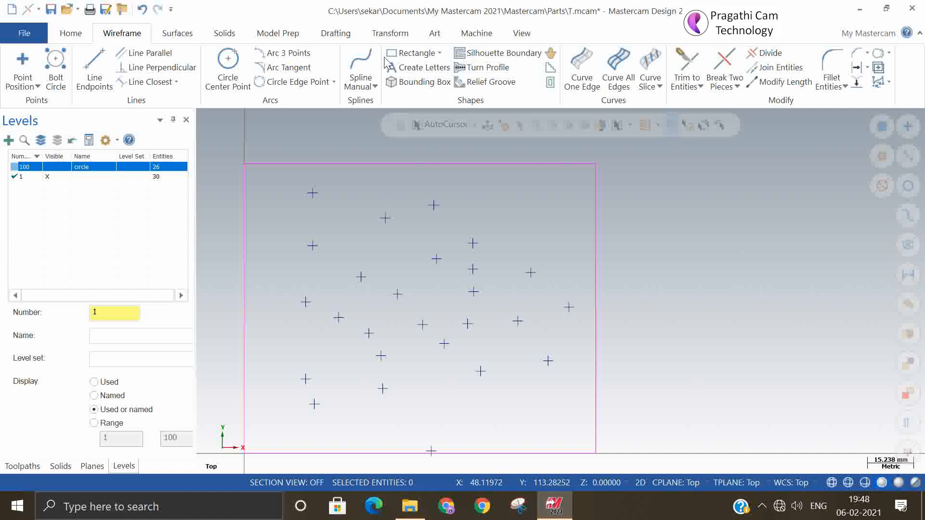
{"action": "left_click", "coordinate": [38, 86]}
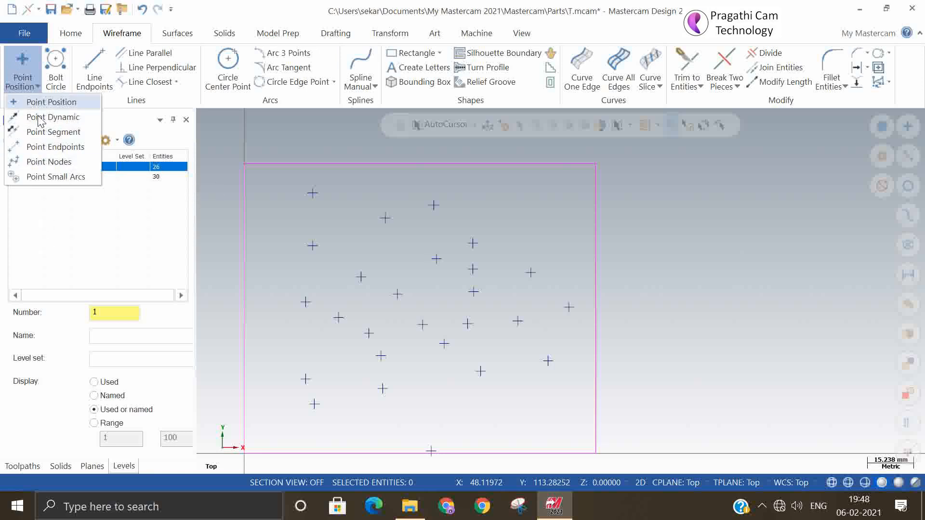
{"action": "left_click", "coordinate": [698, 304]}
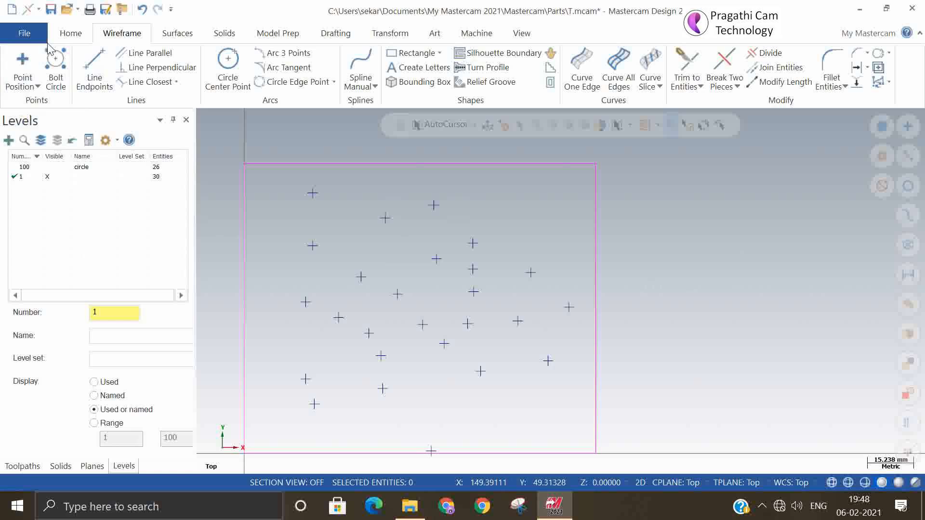
- Start a new empty part without saving the changes to T.mcam
{"action": "left_click", "coordinate": [11, 9]}
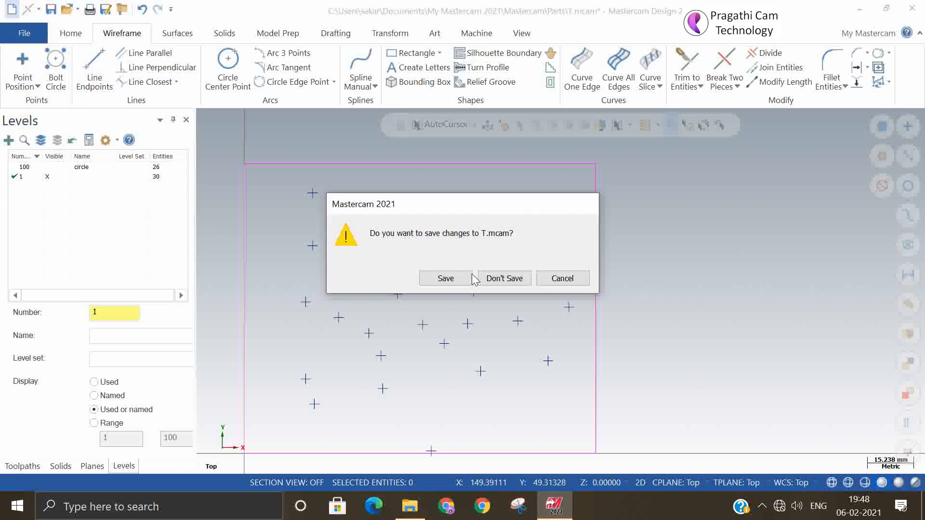
{"action": "left_click", "coordinate": [505, 278]}
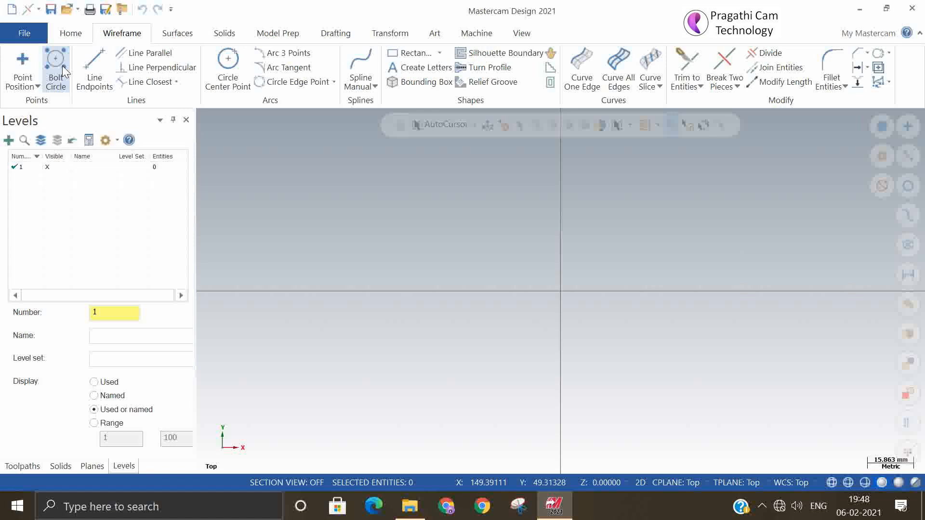
{"action": "left_click", "coordinate": [73, 37]}
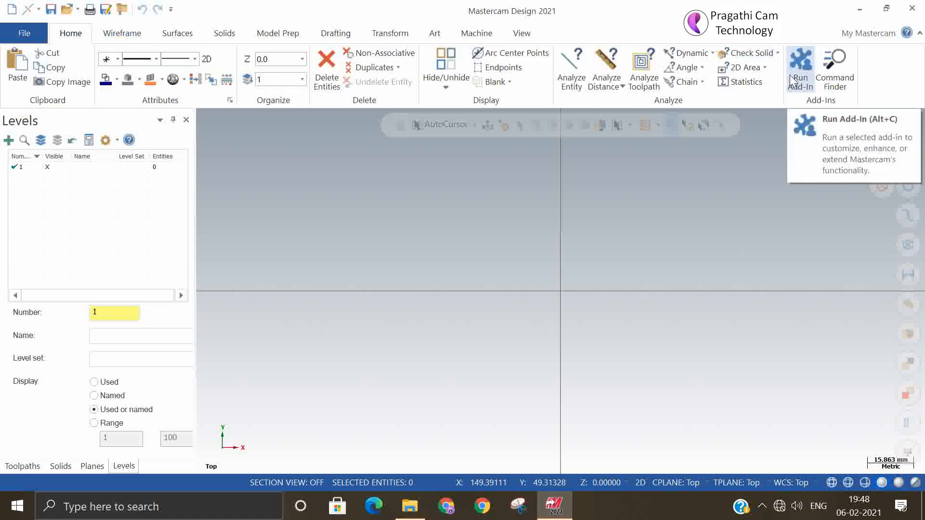
{"action": "left_click", "coordinate": [122, 37]}
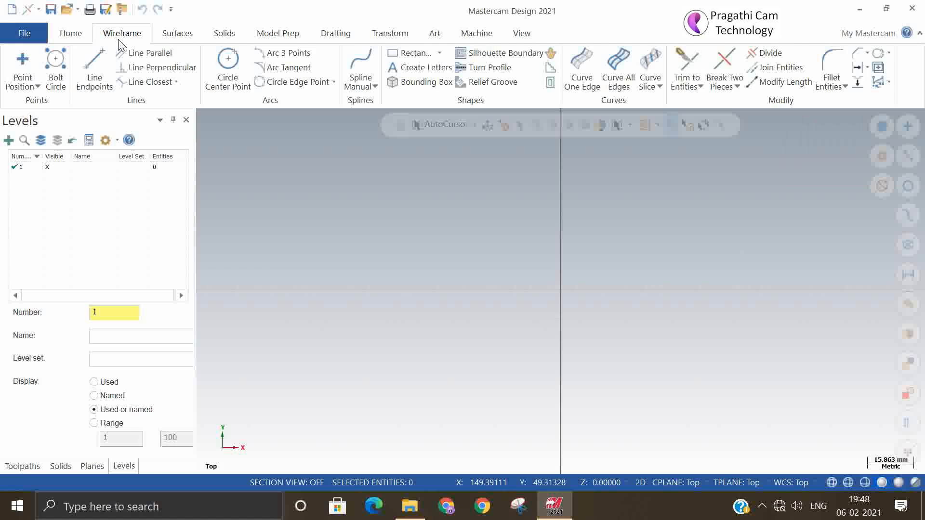
- Begin a full-circle Bolt Circle with its base point at the origin and set its diameter to 150.0
{"action": "left_click", "coordinate": [56, 63]}
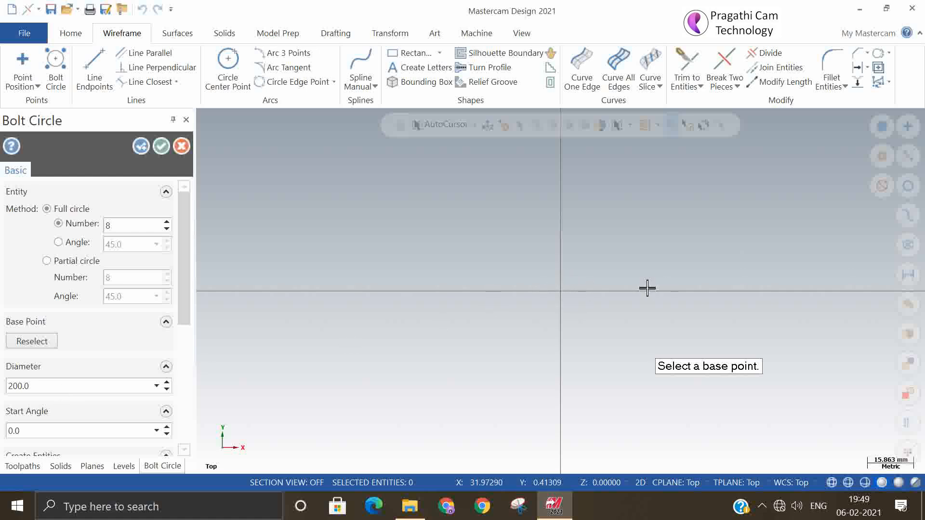
{"action": "left_click", "coordinate": [560, 291]}
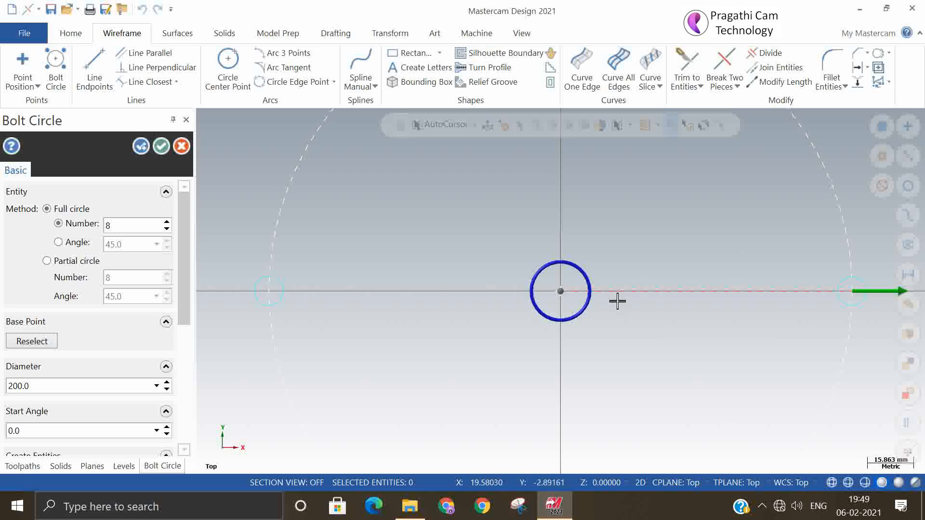
{"action": "double_click", "coordinate": [45, 385]}
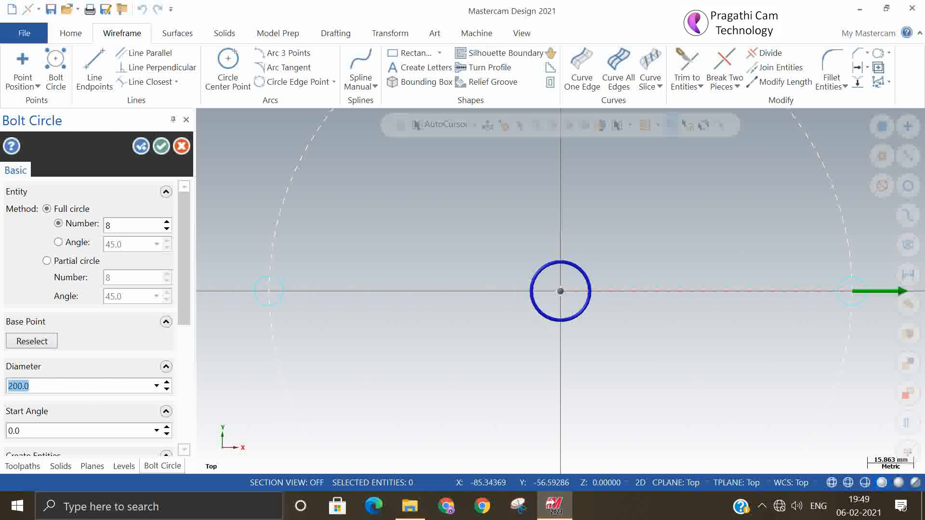
{"action": "type", "text": "150.0"}
{"action": "key", "text": "Return"}
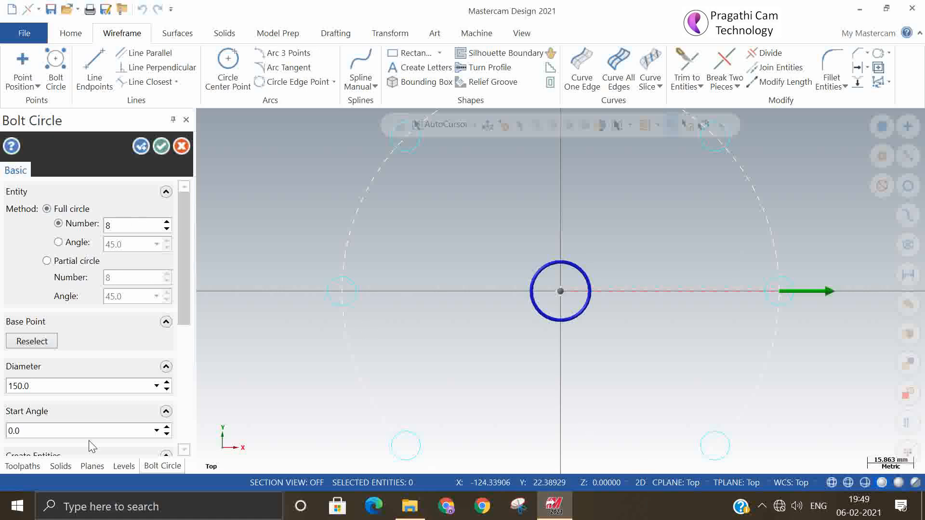
- Set the arc diameter of the bolt circle's holes to 5.0
{"action": "mouse_move", "coordinate": [190, 311]}
{"action": "left_mouse_down"}
{"action": "mouse_move", "coordinate": [186, 356]}
{"action": "mouse_move", "coordinate": [197, 305]}
{"action": "left_mouse_up"}
{"action": "left_click_drag", "start_coordinate": [189, 262], "coordinate": [165, 375]}
{"action": "left_click", "coordinate": [89, 297]}
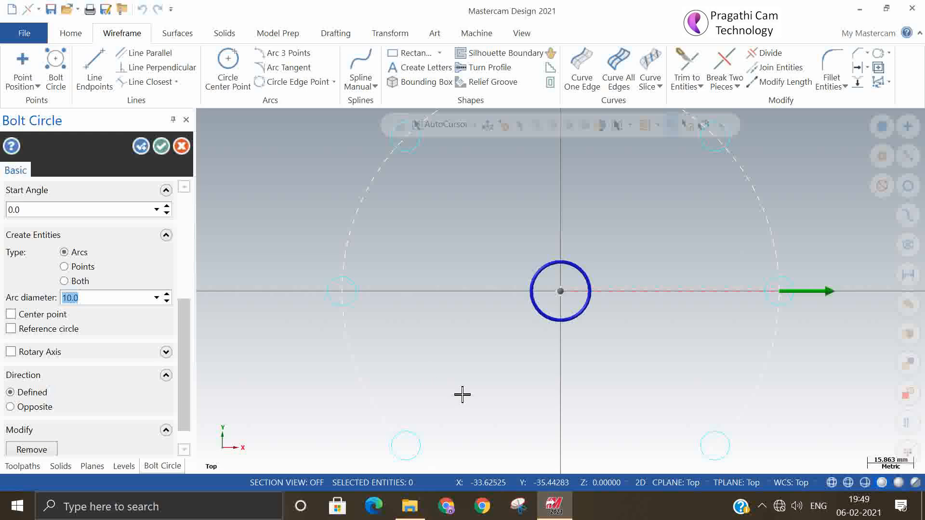
{"action": "type", "text": "5"}
{"action": "key", "text": "Return"}
{"action": "left_click_drag", "start_coordinate": [182, 366], "coordinate": [186, 239]}
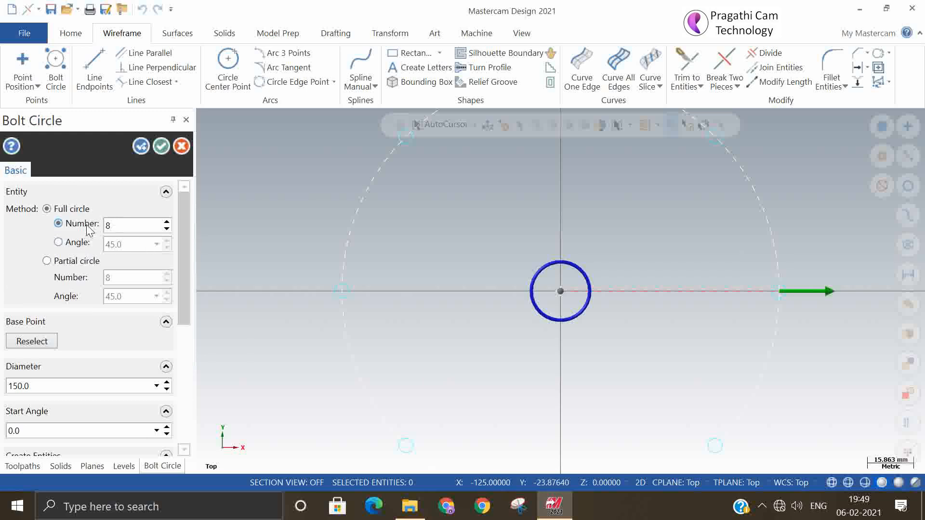
- Set the number of instances in the full bolt circle to 11
{"action": "double_click", "coordinate": [125, 226]}
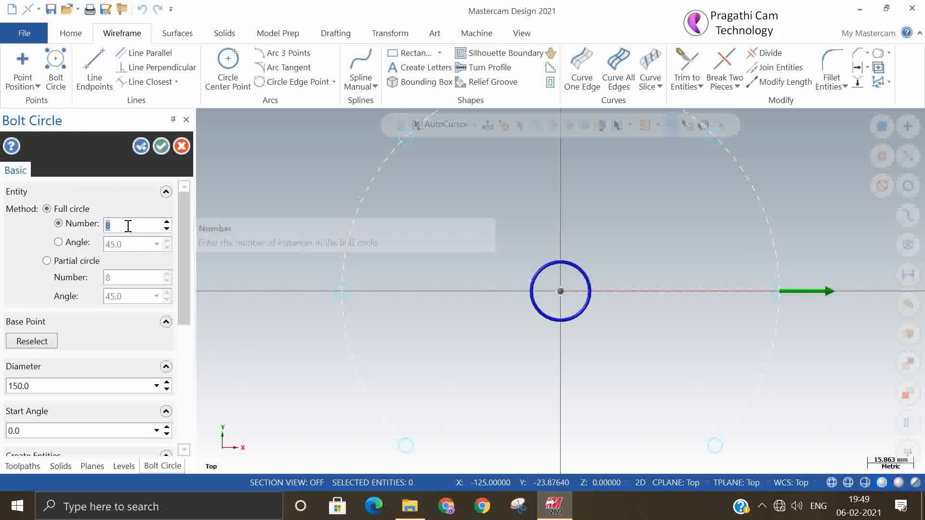
{"action": "left_click", "coordinate": [166, 229]}
{"action": "left_click", "coordinate": [167, 229]}
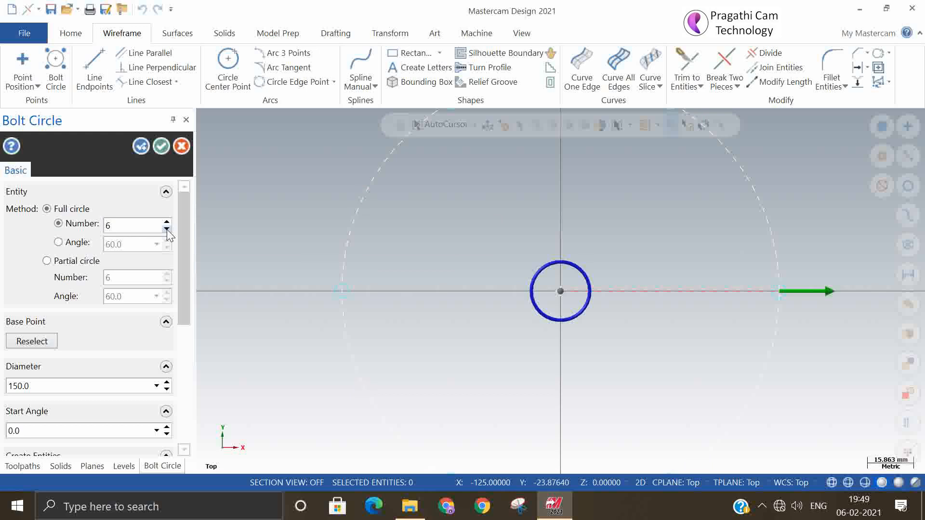
{"action": "left_click", "coordinate": [166, 223]}
{"action": "left_click", "coordinate": [167, 222]}
{"action": "left_click", "coordinate": [167, 222]}
{"action": "left_click", "coordinate": [167, 222]}
{"action": "left_click", "coordinate": [167, 222]}
{"action": "scroll", "coordinate": [444, 279], "scroll_direction": "down", "scroll_amount": 1}
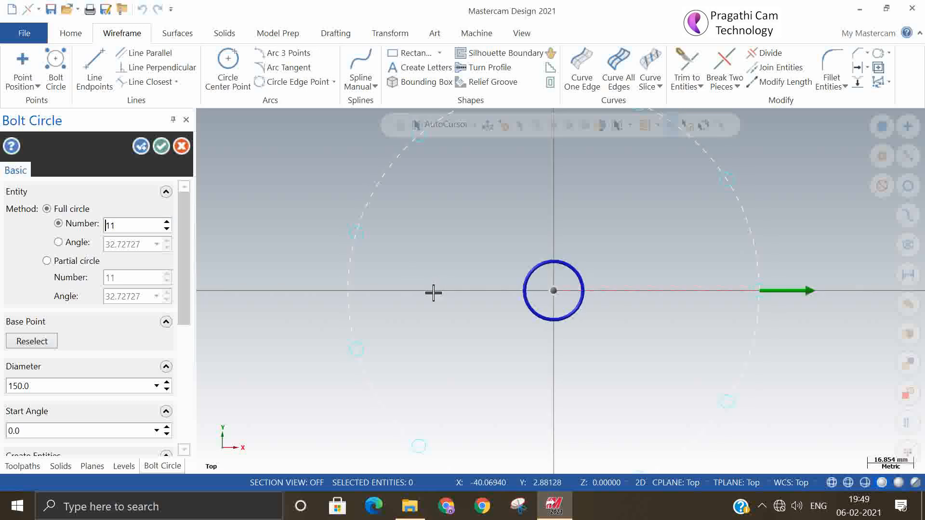
- Remove the first copy counterclockwise from the positive X axis, and create the bolt circle with the remaining arcs
{"action": "left_click_drag", "start_coordinate": [182, 311], "coordinate": [139, 443]}
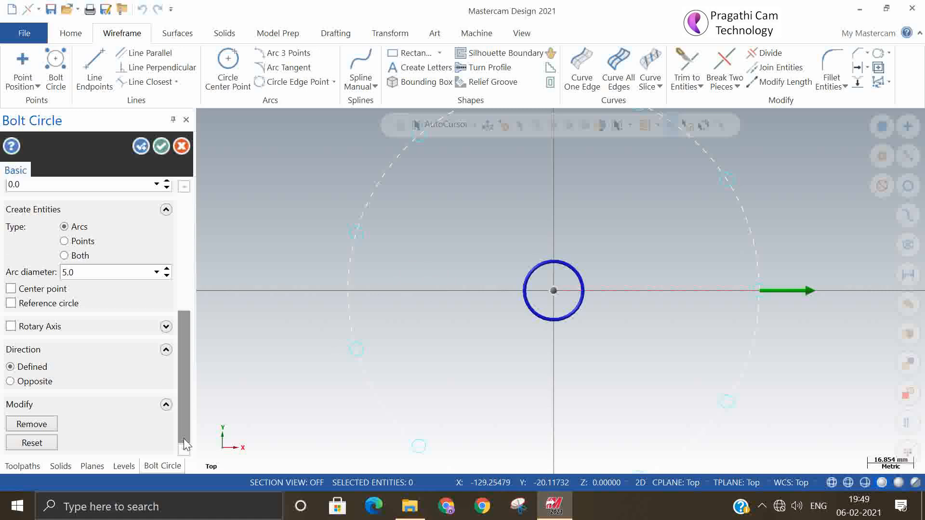
{"action": "left_click", "coordinate": [15, 426]}
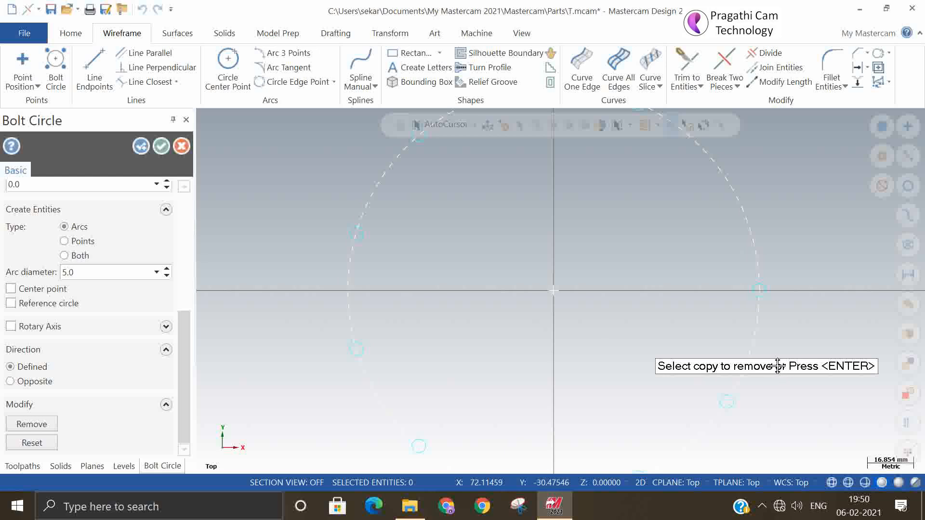
{"action": "left_click", "coordinate": [750, 293]}
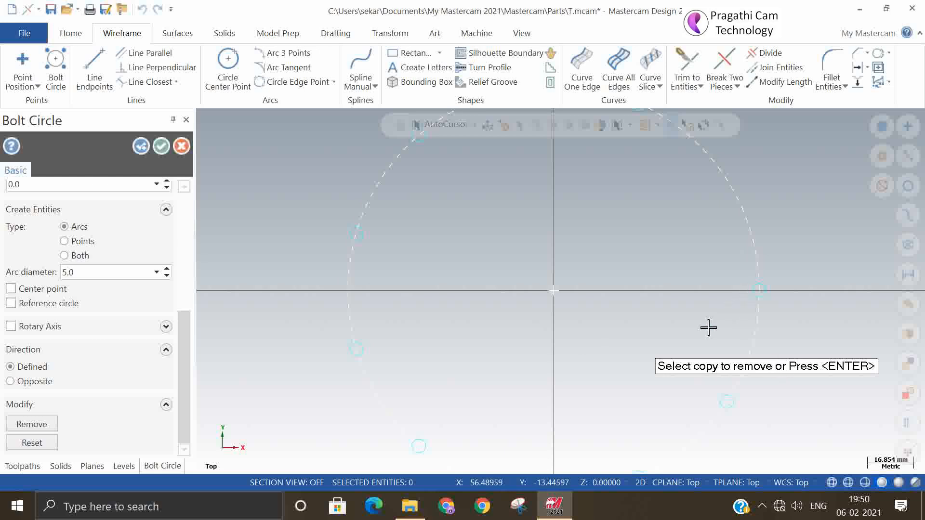
{"action": "key", "text": "Return"}
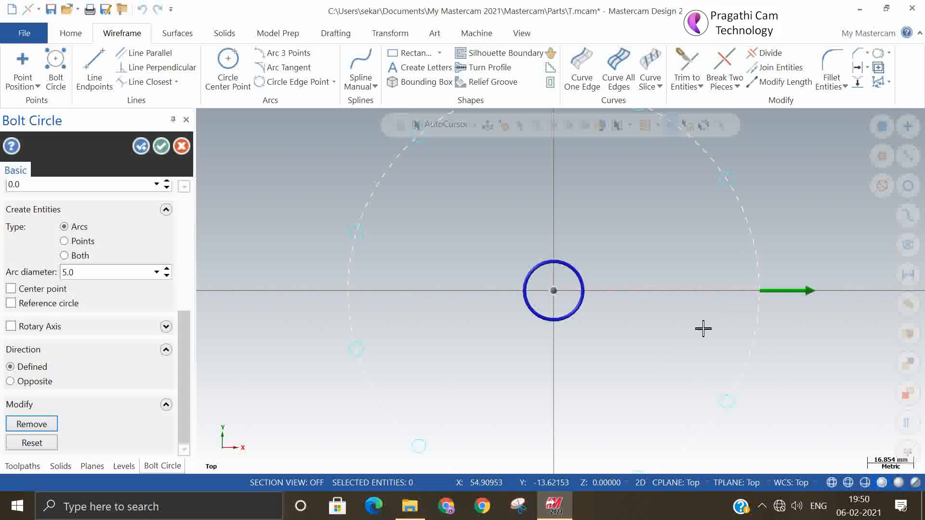
{"action": "left_click", "coordinate": [142, 144]}
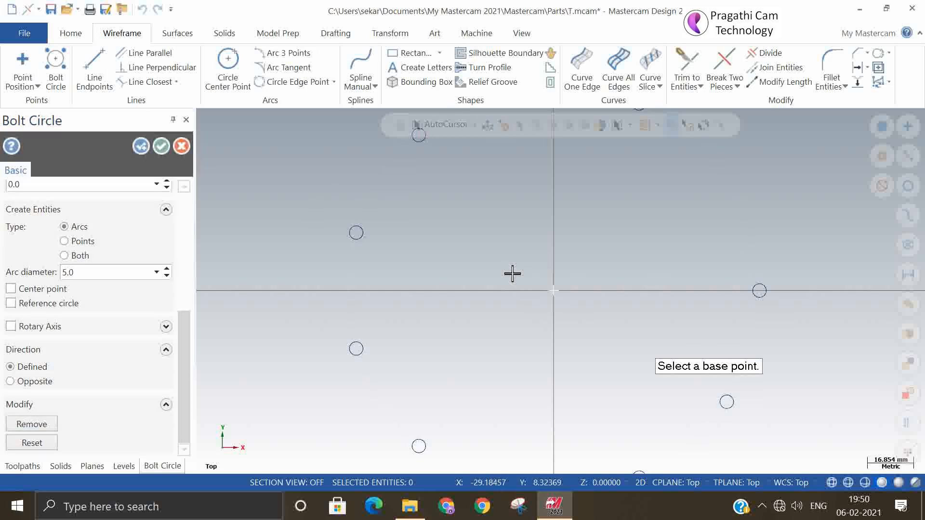
{"action": "scroll", "coordinate": [509, 272], "scroll_direction": "down", "scroll_amount": 5}
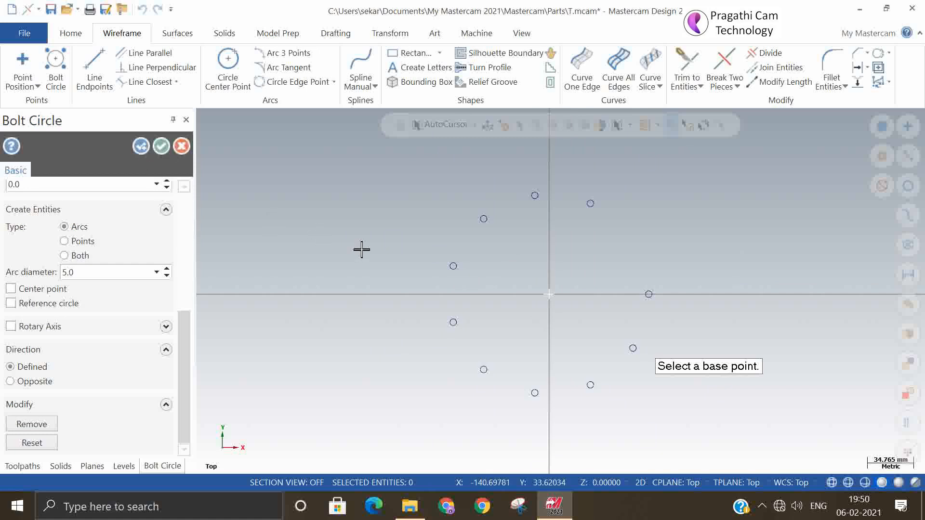
{"action": "key", "text": "Escape"}
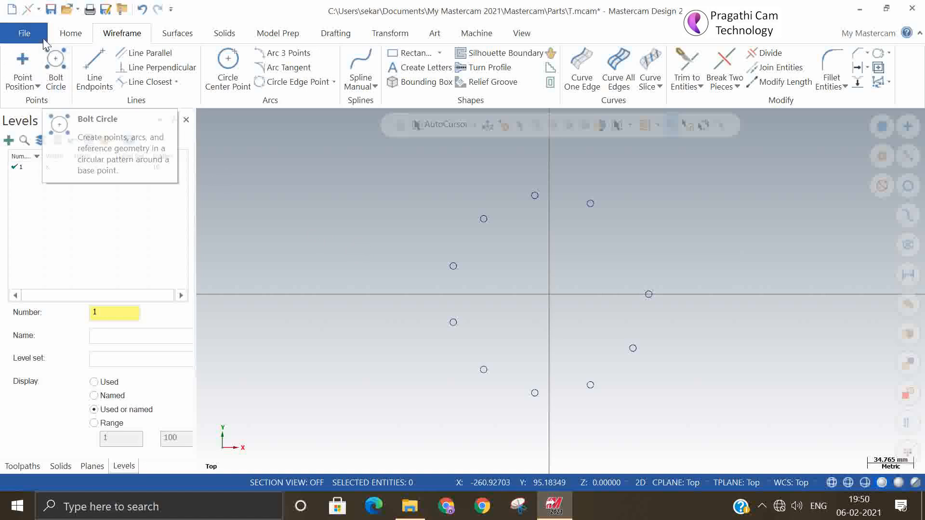
- Discard the current part for a new empty one and begin another Bolt Circle based at the origin
{"action": "left_click", "coordinate": [12, 9]}
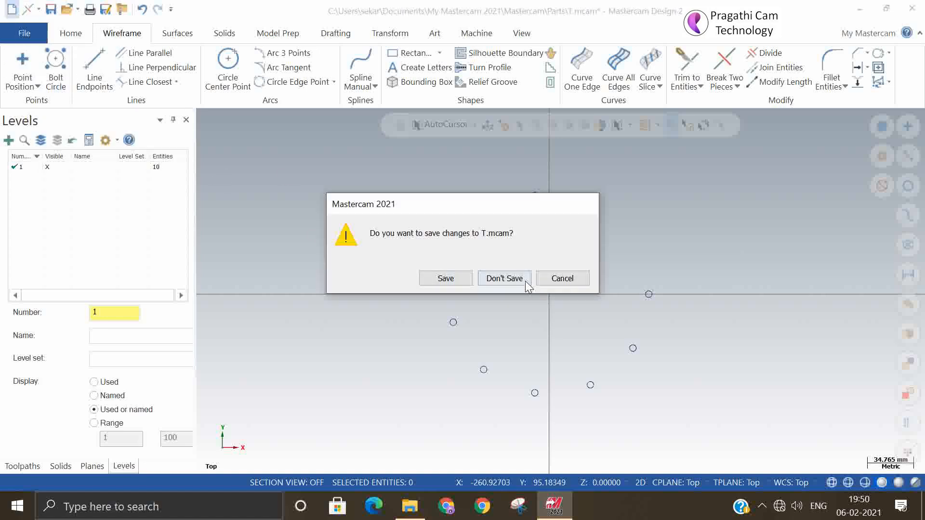
{"action": "left_click", "coordinate": [512, 275]}
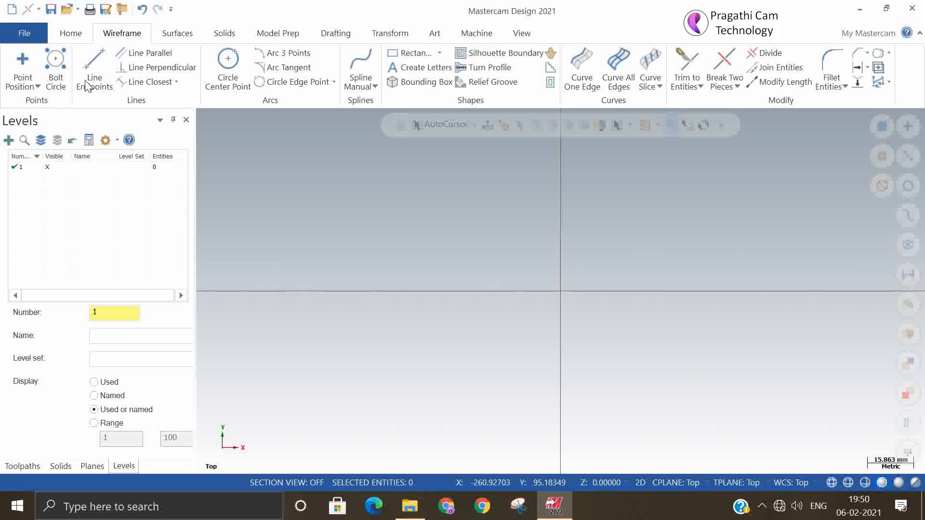
{"action": "left_click", "coordinate": [61, 59]}
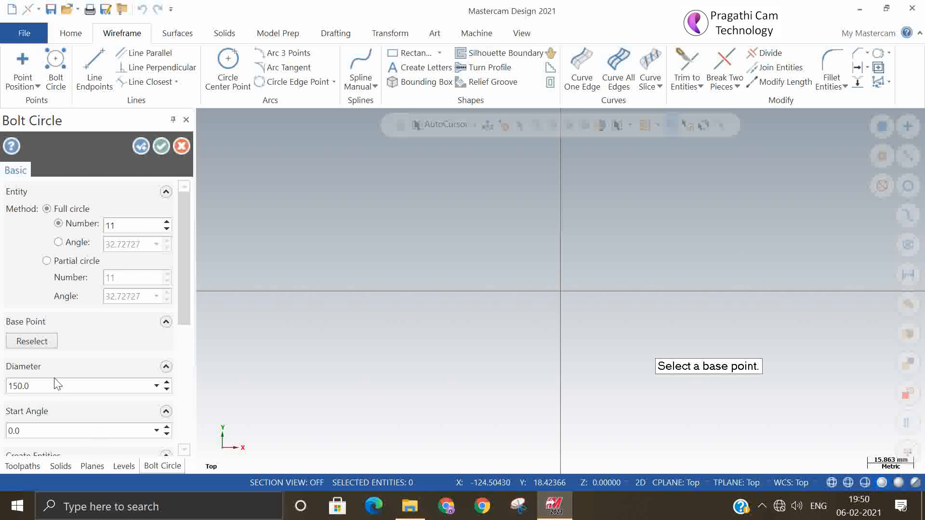
{"action": "left_click", "coordinate": [558, 291]}
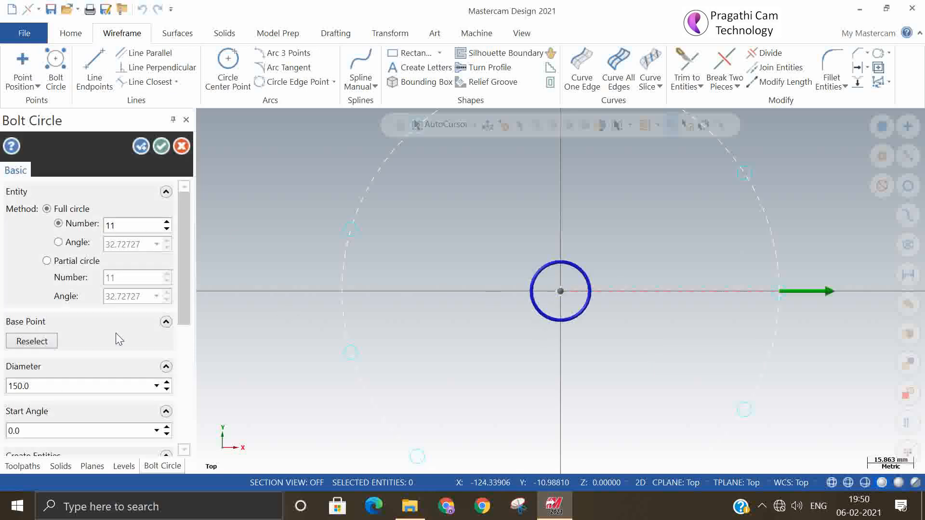
- Set the bolt circle to 8 instances with an arc diameter of 10.0 and create it
{"action": "double_click", "coordinate": [122, 230]}
{"action": "type", "text": "8"}
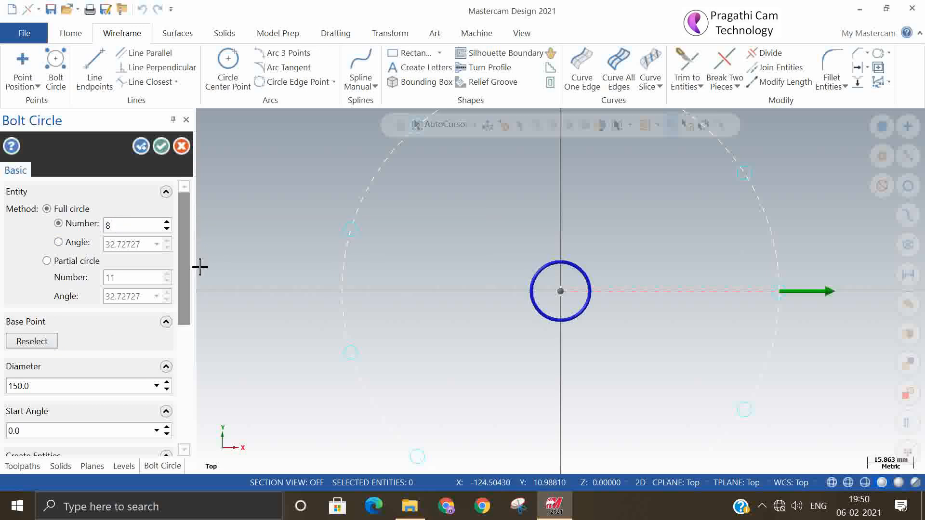
{"action": "left_click_drag", "start_coordinate": [186, 275], "coordinate": [180, 374]}
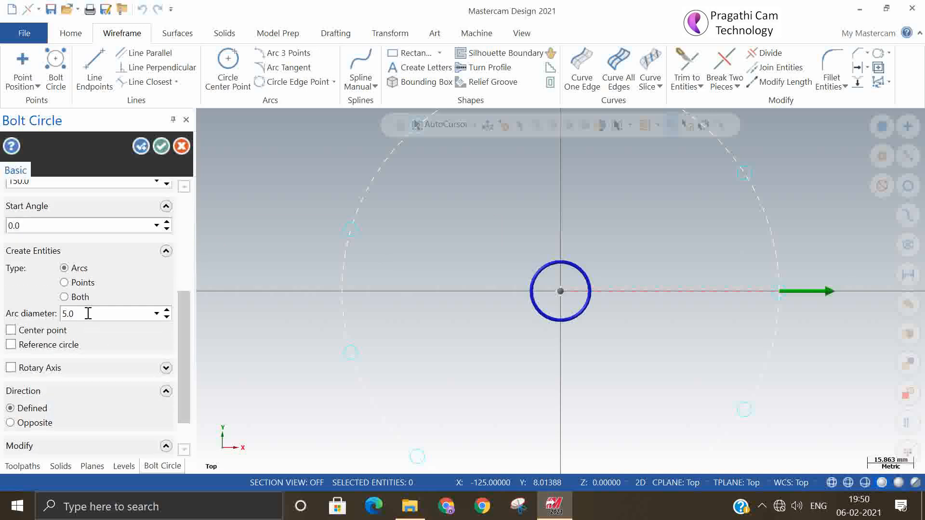
{"action": "double_click", "coordinate": [88, 314]}
{"action": "type", "text": "1"}
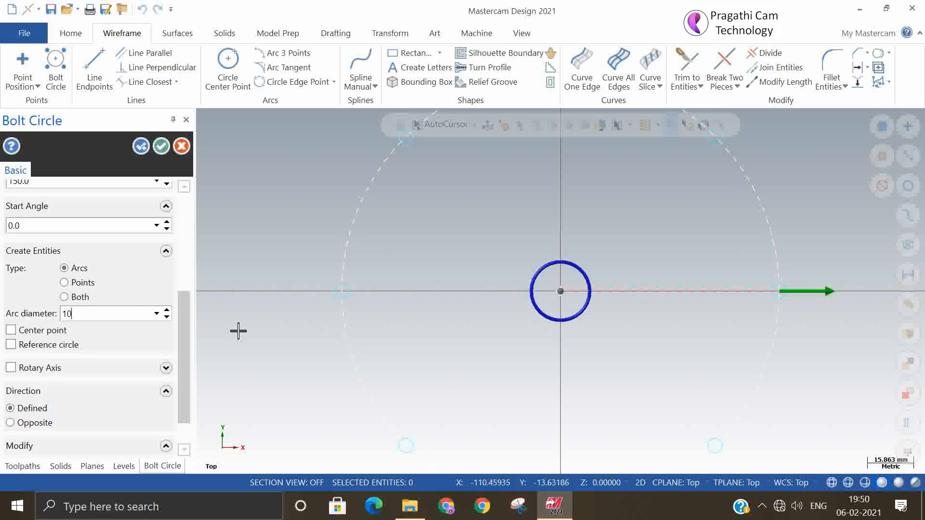
{"action": "type", "text": "0"}
{"action": "key", "text": "Return"}
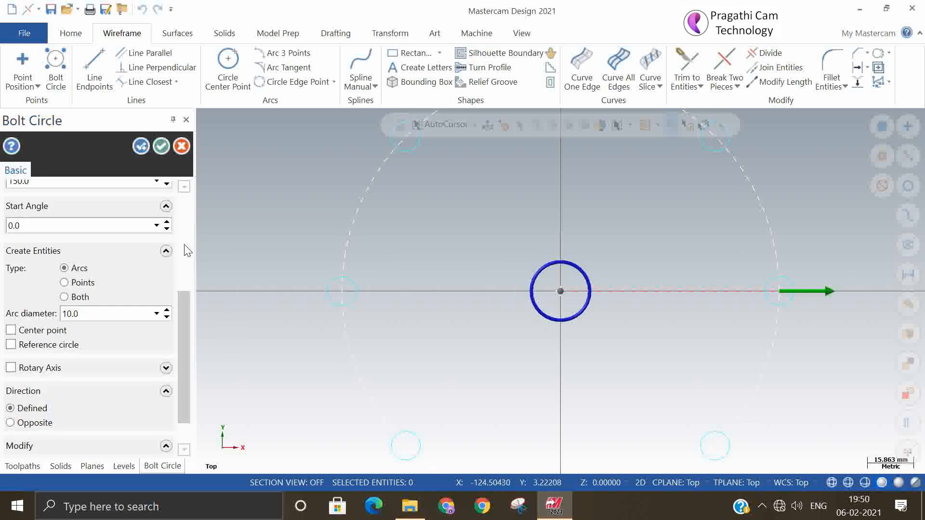
{"action": "left_click", "coordinate": [161, 146]}
{"action": "scroll", "coordinate": [321, 309], "scroll_direction": "down", "scroll_amount": 2}
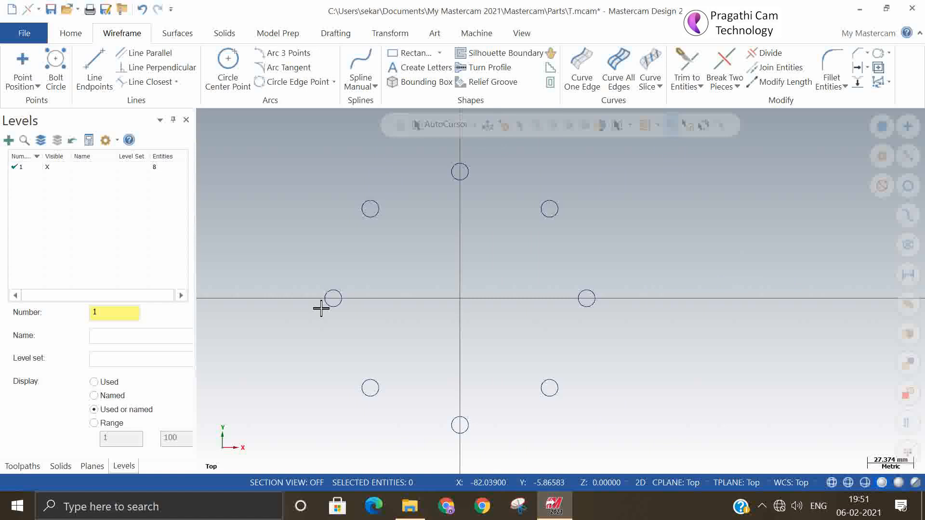